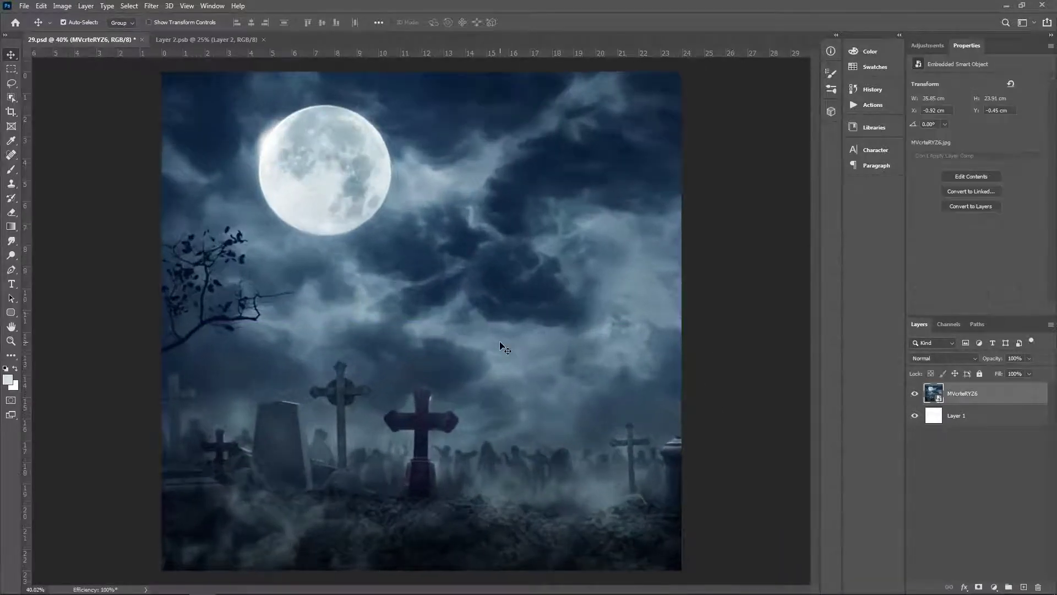
Grade the graveyard in Camera Raw: lower Temperature and Tint, raise Exposure, deepen Shadows and Blacks
left_click(151, 5)
left_click(181, 88)
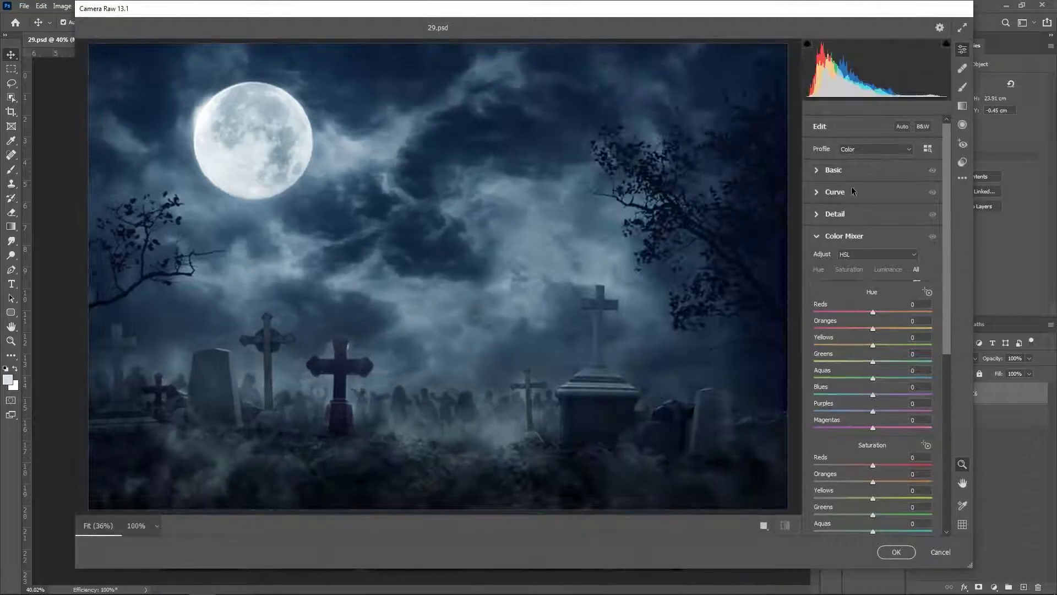
mouse_move(873, 213)
left_mouse_down()
mouse_move(862, 230)
mouse_move(880, 278)
mouse_move(859, 308)
mouse_move(859, 340)
left_mouse_up()
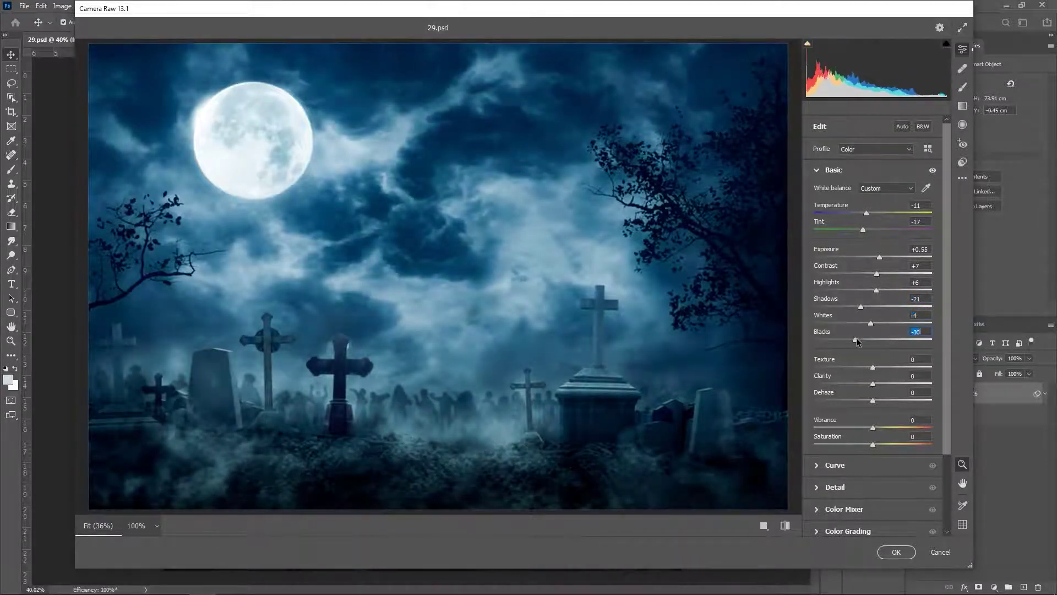
left_click(896, 552)
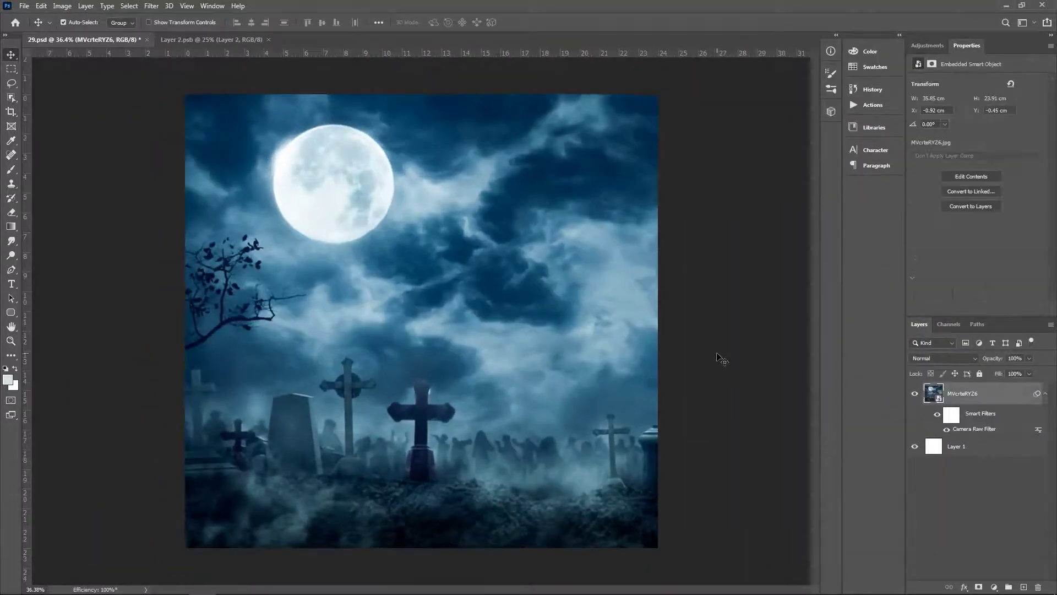
Paint a large soft white glow over the moon on a new empty layer
scroll(495, 270, "down", 1)
key("ctrl+shift+alt+n")
key("b")
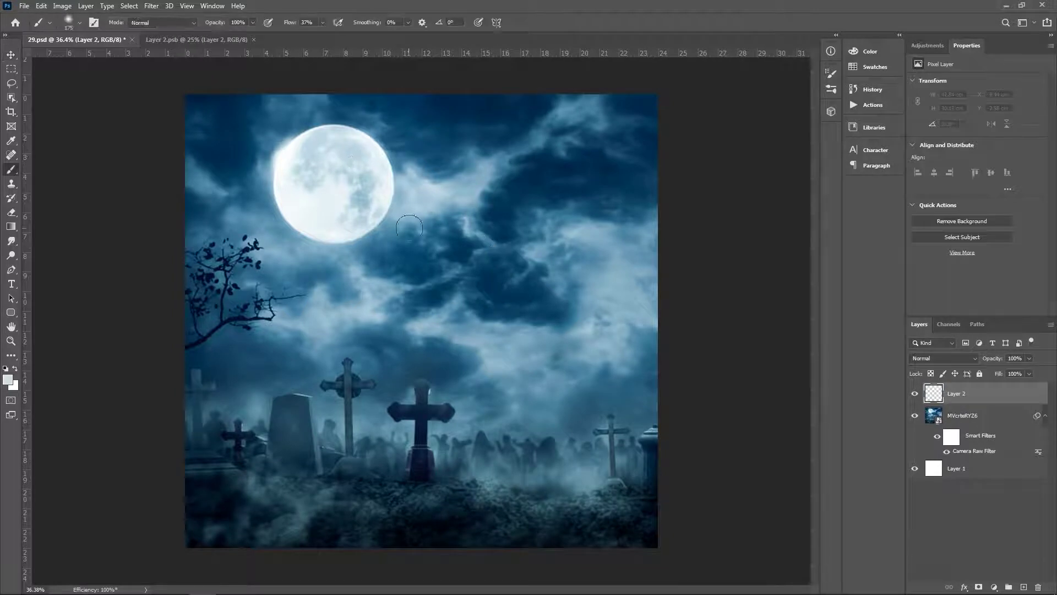
key("bracketright")
key("bracketright")
key("bracketright")
key("bracketright")
key("bracketright")
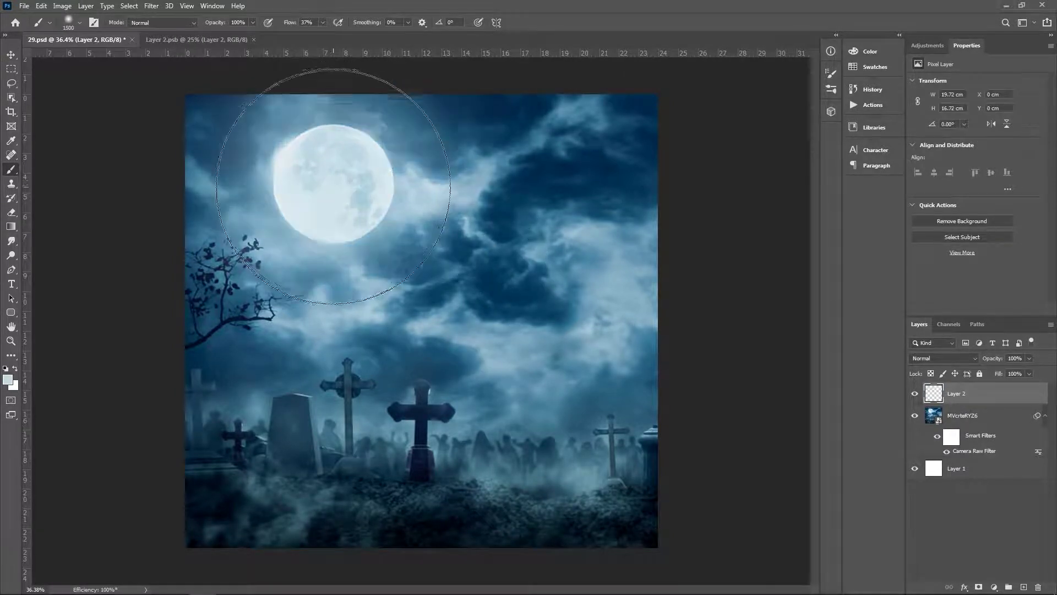
left_click(334, 186)
key("v")
left_click_drag(545, 379, 508, 239)
Set the glow layer to Screen blend mode at reduced opacity
left_click(942, 358)
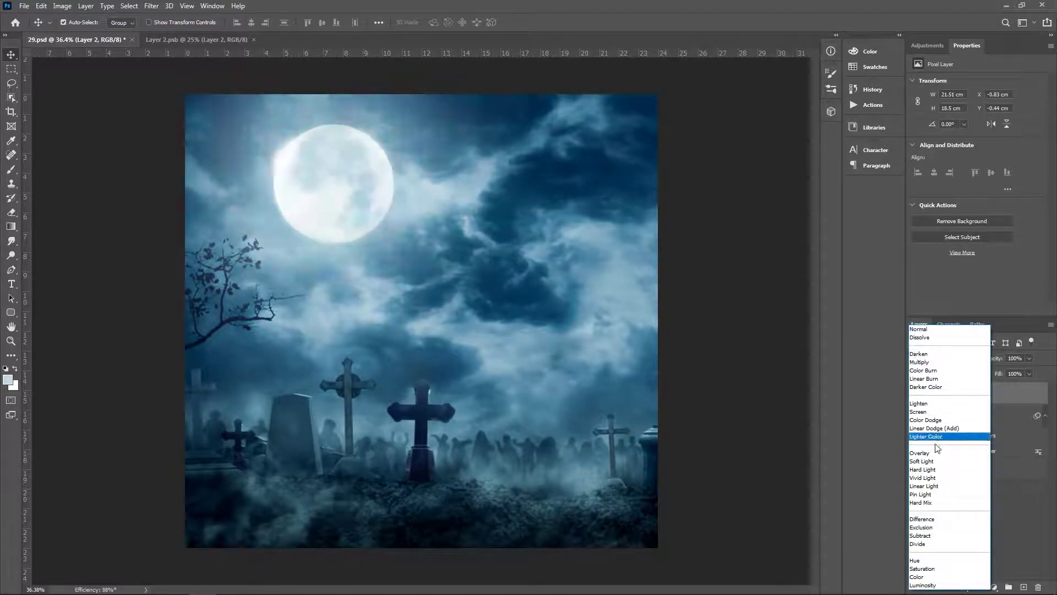
left_click(925, 411)
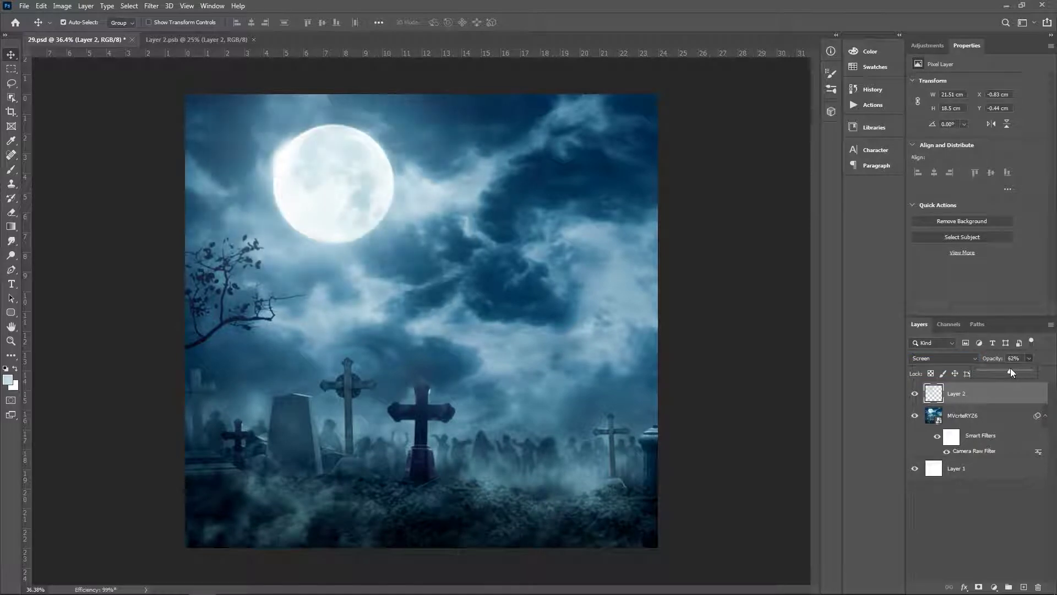
left_click(962, 416)
scroll(449, 273, "down", 1)
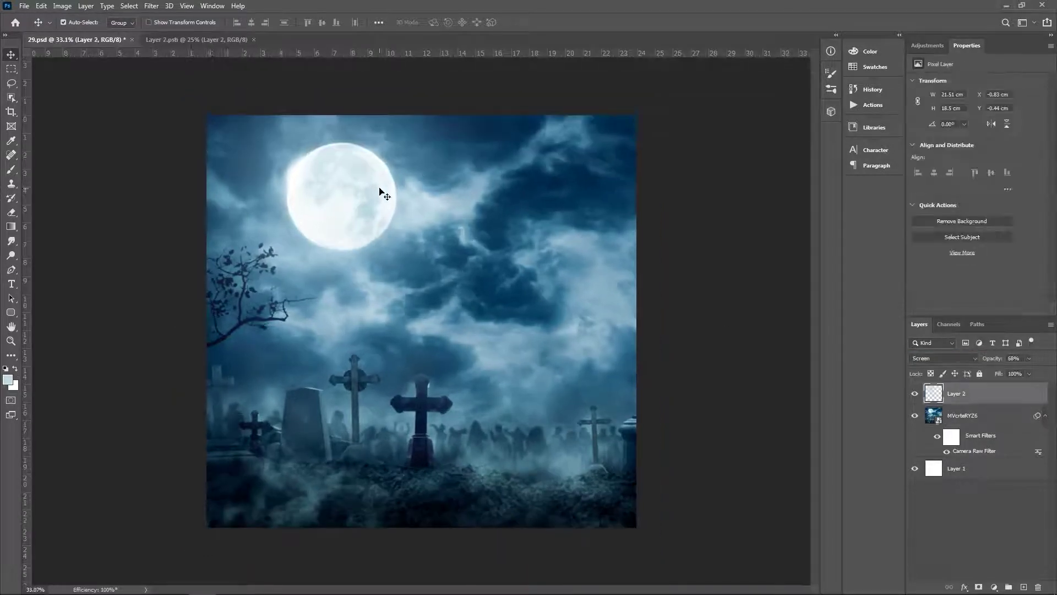
Bring the warrior from Layer 2.psb into 29.psd as a smart object, nudged slightly right
scroll(240, 137, "up", 2)
left_click(211, 40)
left_click_drag(537, 221, 494, 327)
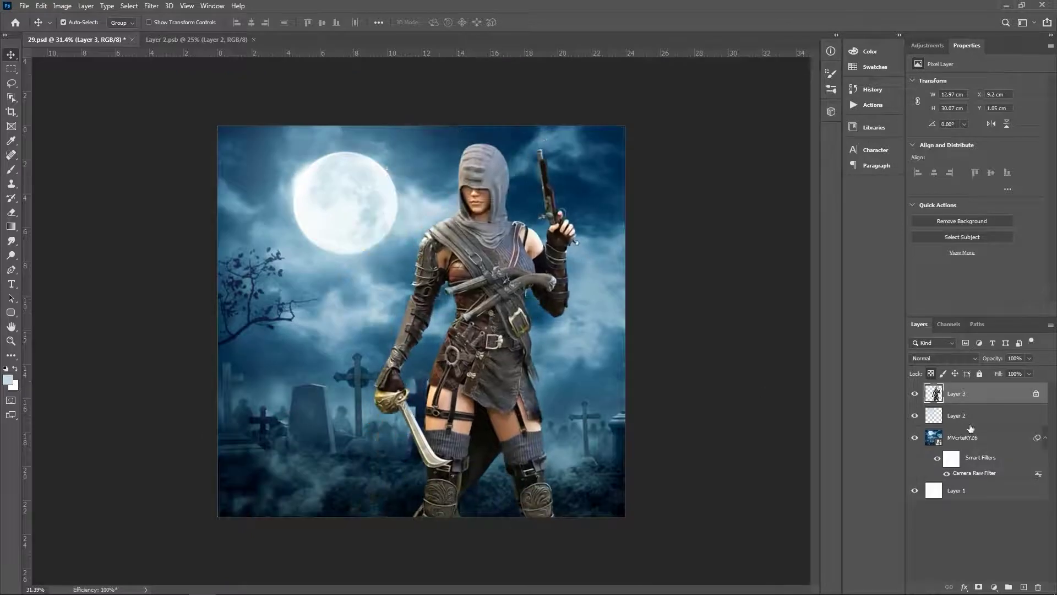
right_click(1008, 394)
left_click(931, 279)
scroll(485, 311, "up", 2)
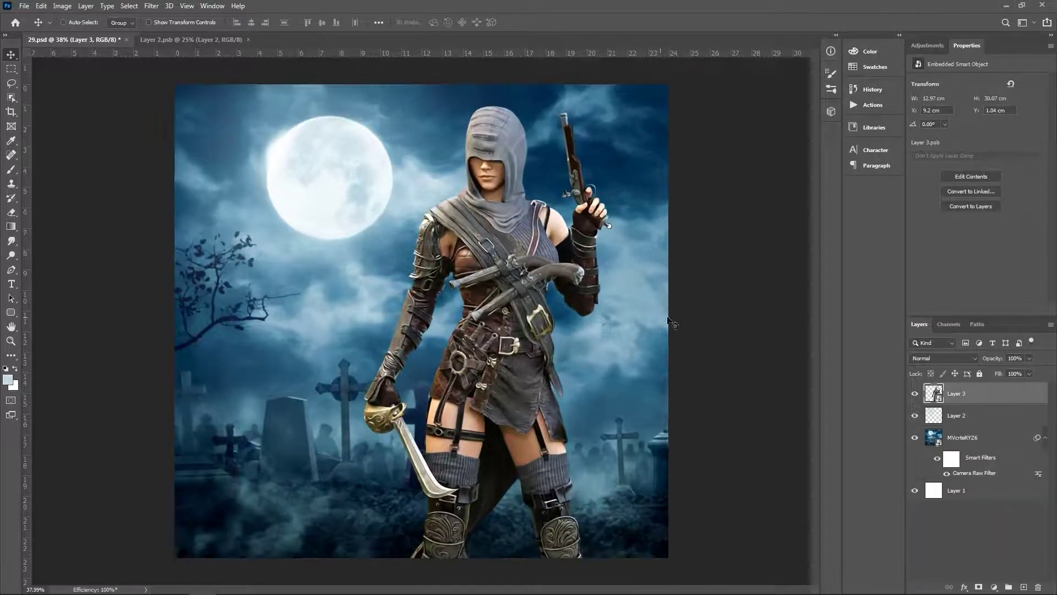
left_click_drag(680, 317, 695, 321, "ctrl")
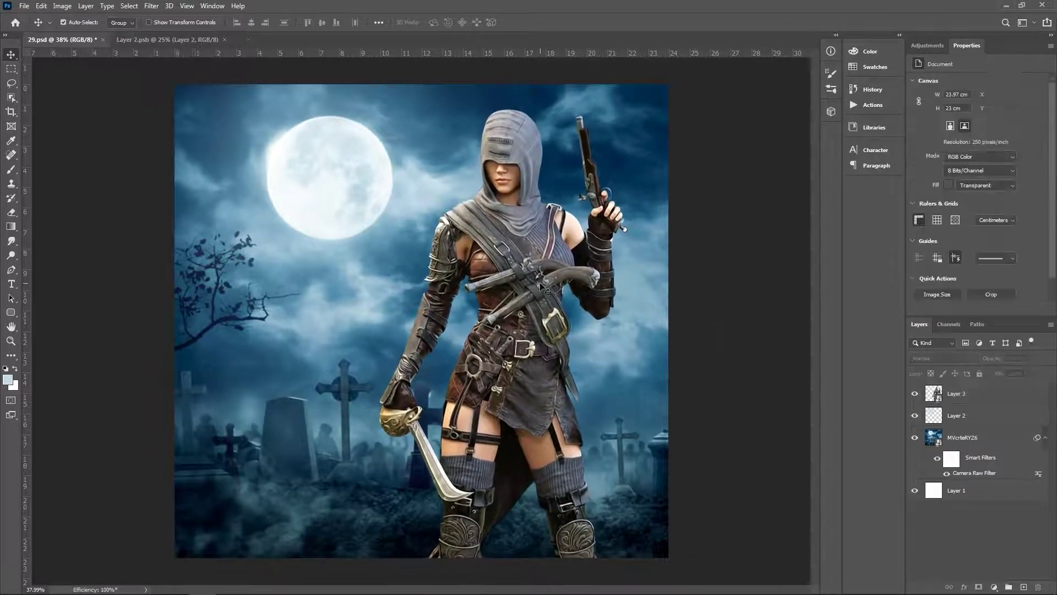
scroll(525, 305, "down", 2)
Add a clipped Levels adjustment with lowered output white to darken the warrior
left_click(928, 45)
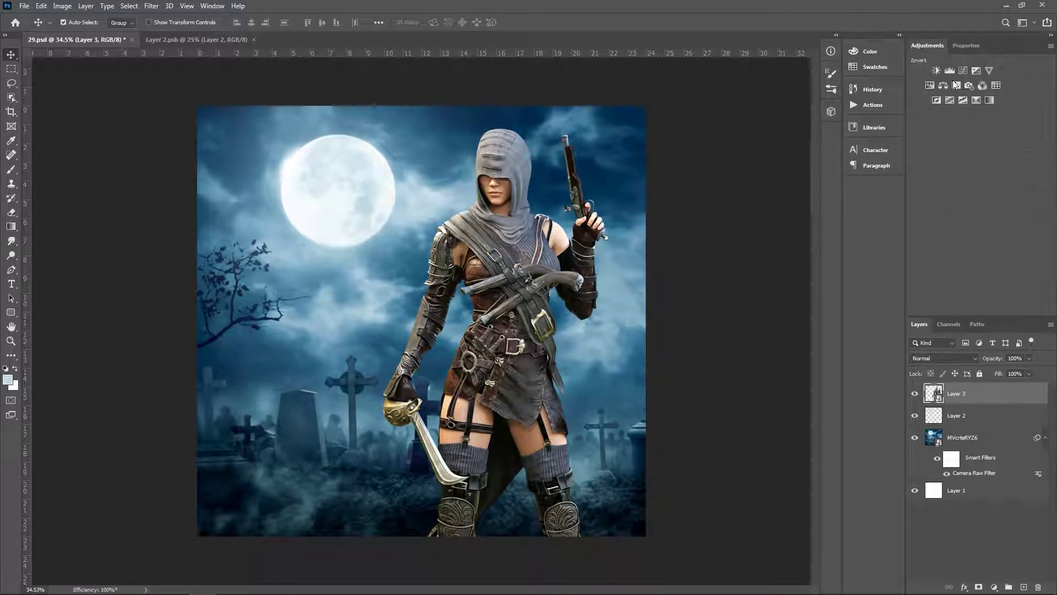
left_click(956, 84)
left_click(974, 309)
left_click_drag(1040, 194, 1013, 196)
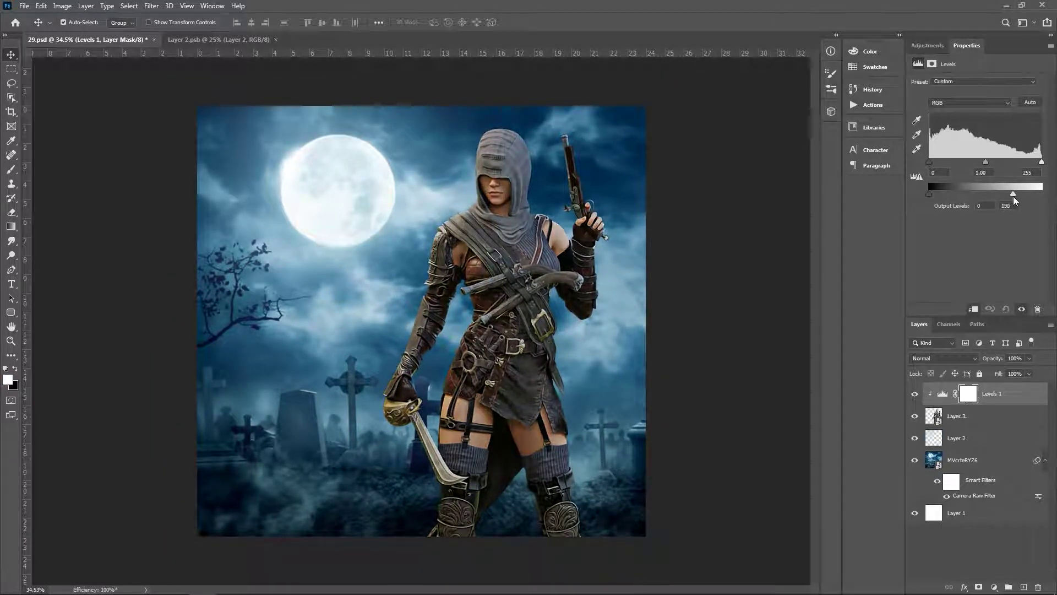
left_click(936, 46)
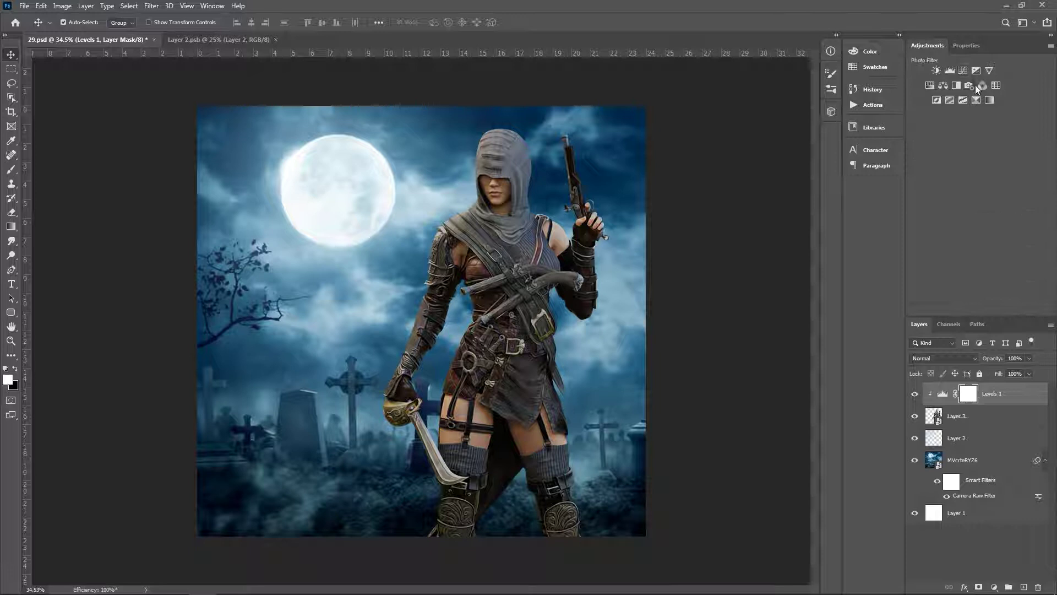
Add a clipped Color Balance pushing the warrior's midtones toward blue and cyan
left_click(943, 84)
left_click(973, 309)
left_click_drag(963, 142, 975, 143)
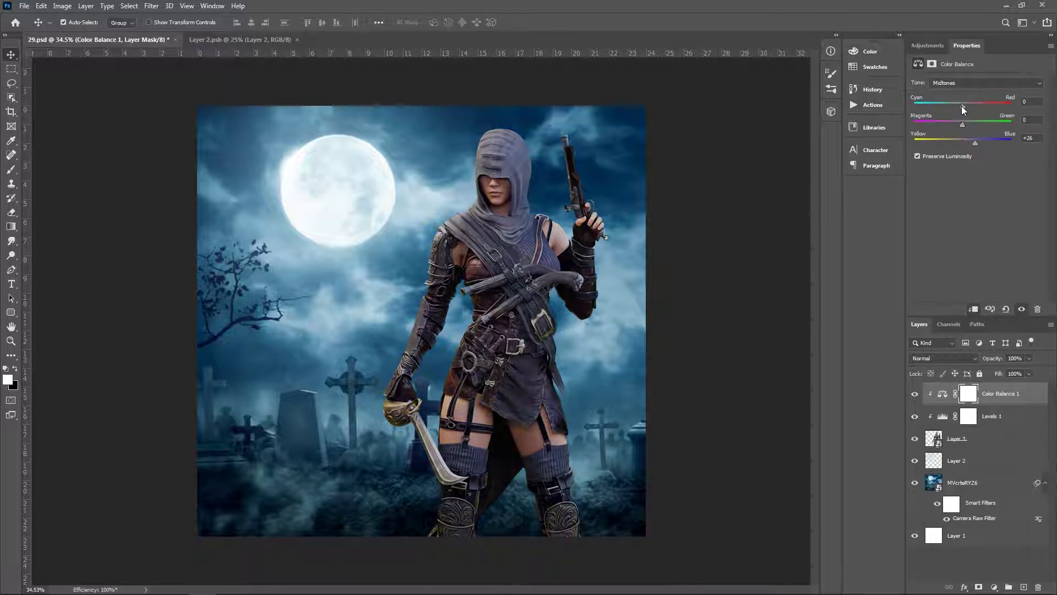
left_click(943, 107)
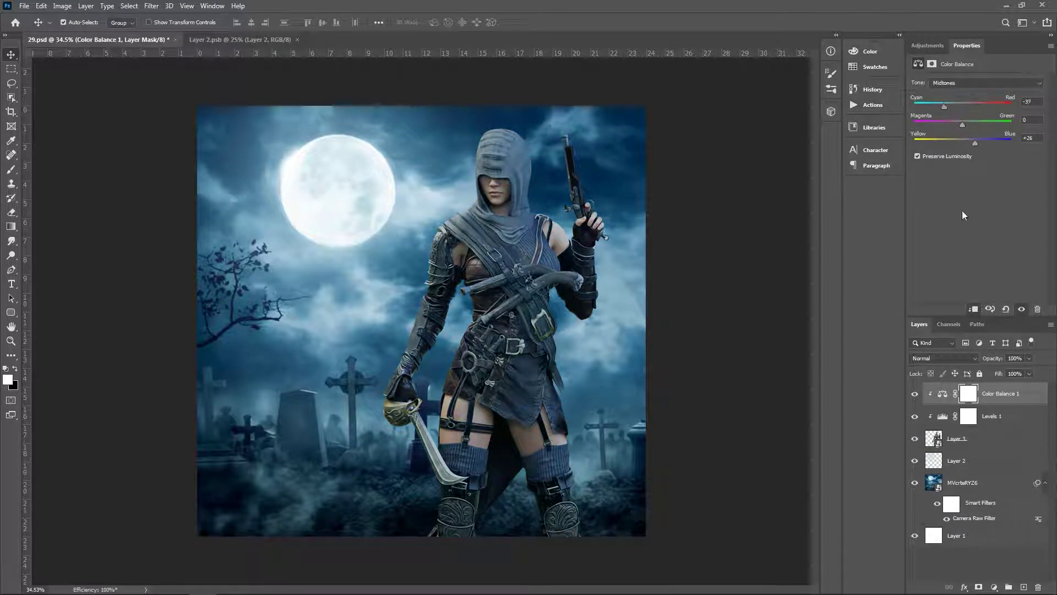
Add a Curves adjustment pulling the curve down to darken the warrior further
left_click(927, 45)
left_click(963, 71)
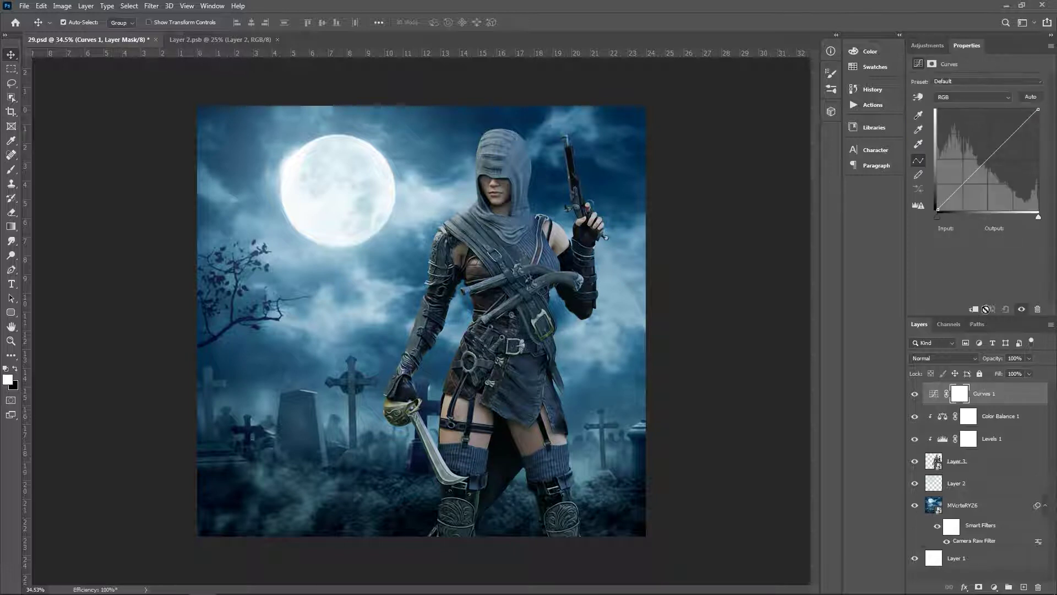
left_click_drag(987, 160, 991, 173)
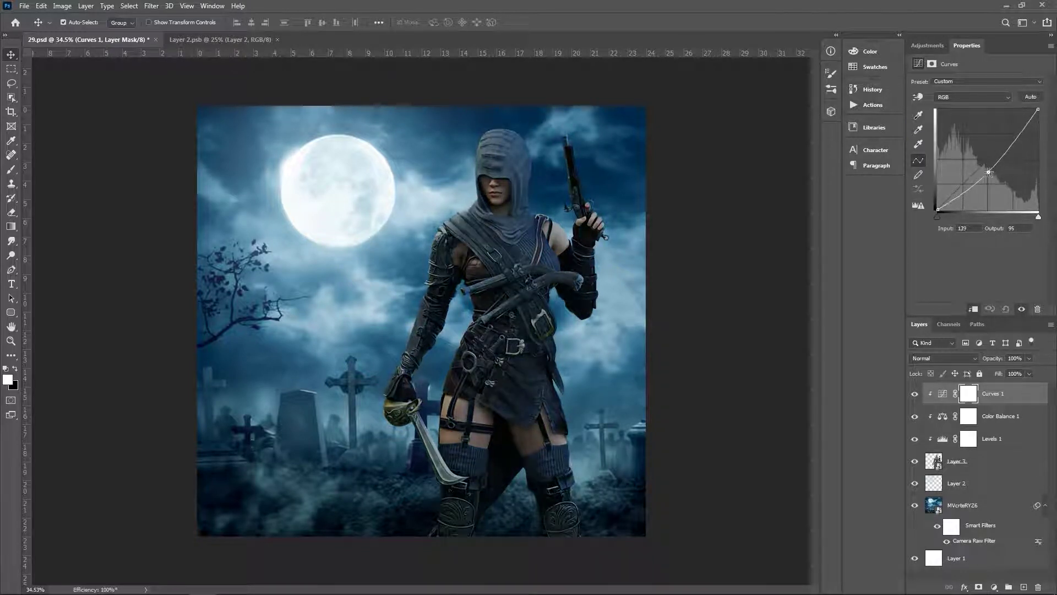
scroll(501, 212, "down", 2)
scroll(501, 212, "up", 2)
scroll(506, 209, "up", 2)
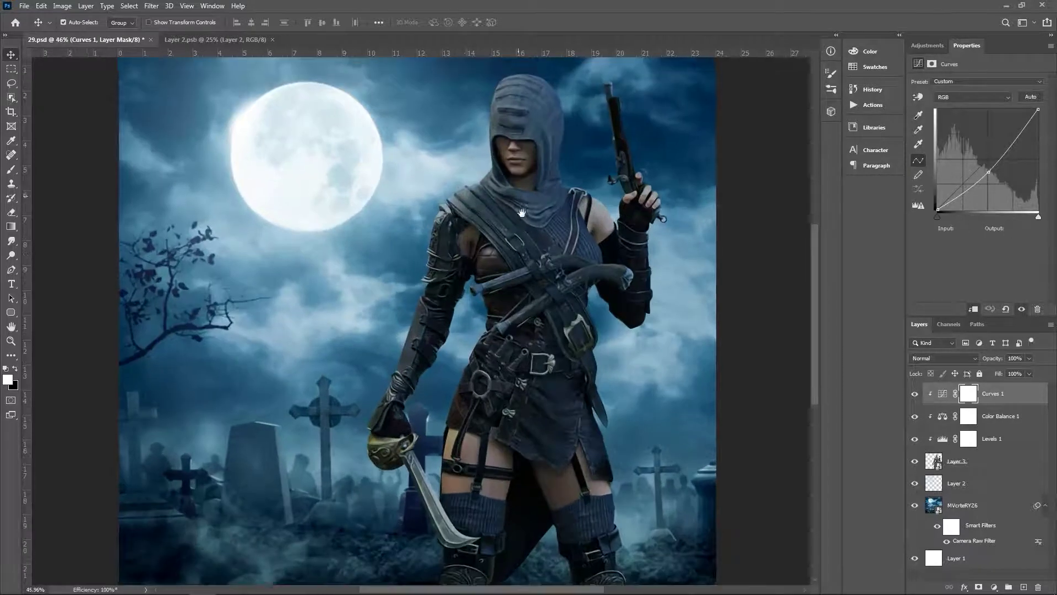
scroll(516, 205, "down", 1)
left_click(961, 390)
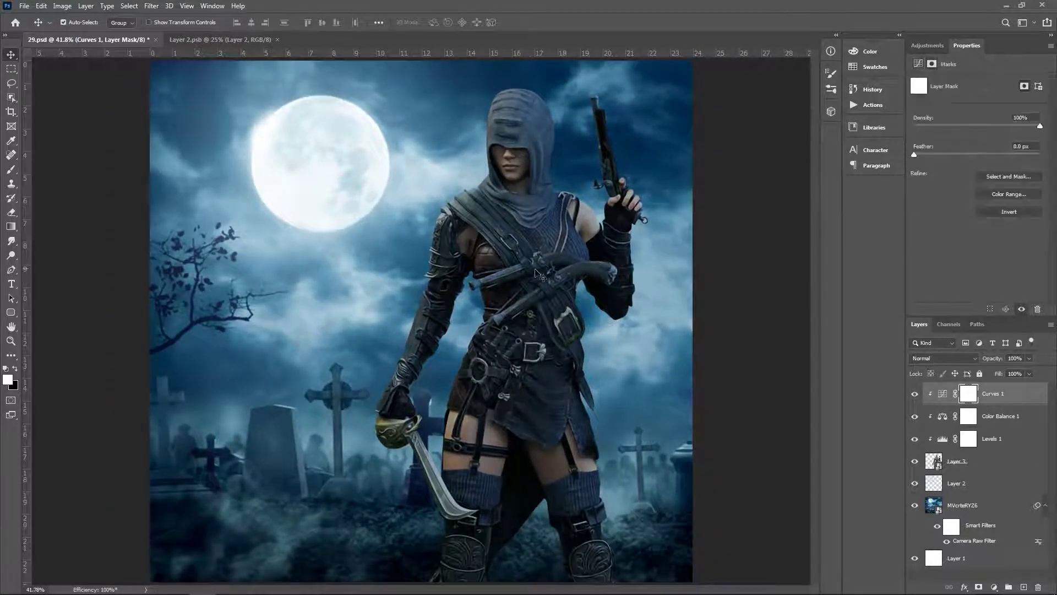
Paint black on the Curves 1 mask with a smaller brush over the hood and arm edges
key("b")
key("x")
key("bracketleft")
key("bracketleft")
key("bracketleft")
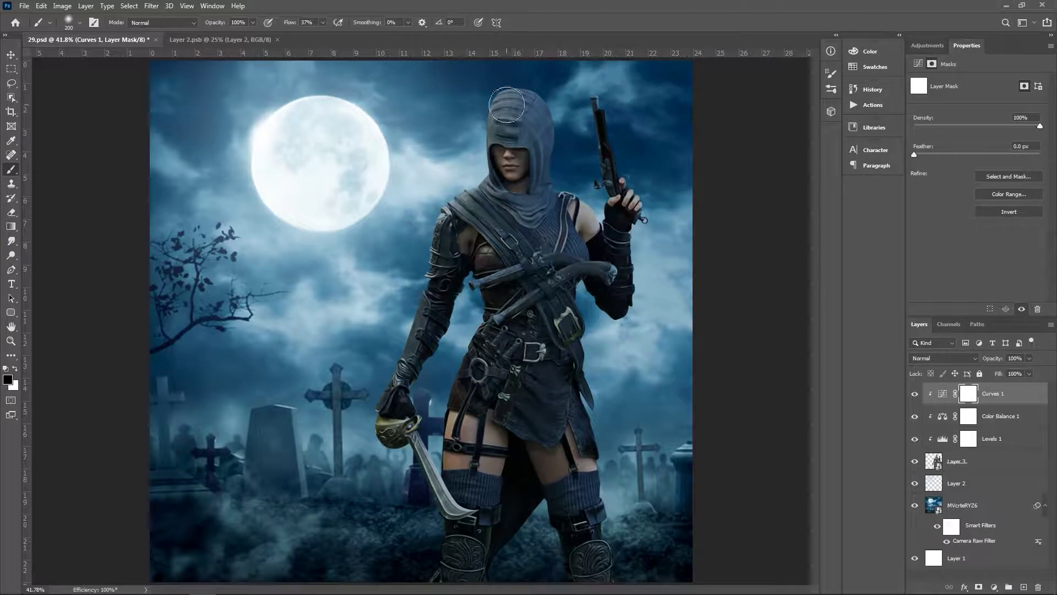
mouse_move(506, 105)
left_mouse_down()
mouse_move(503, 83)
mouse_move(474, 129)
left_mouse_up()
scroll(457, 138, "up", 2)
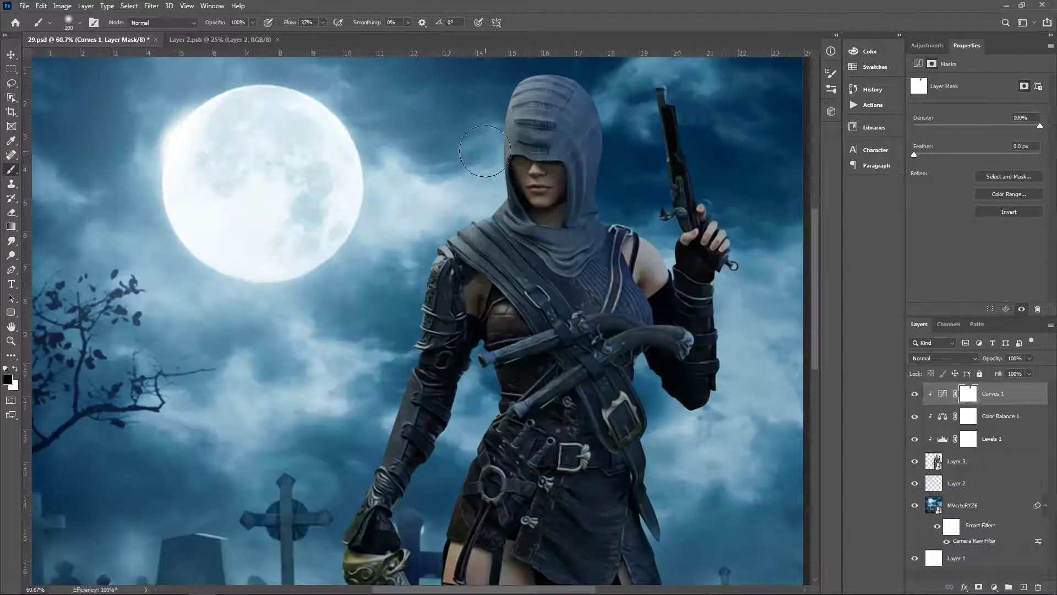
left_click_drag(426, 252, 441, 174)
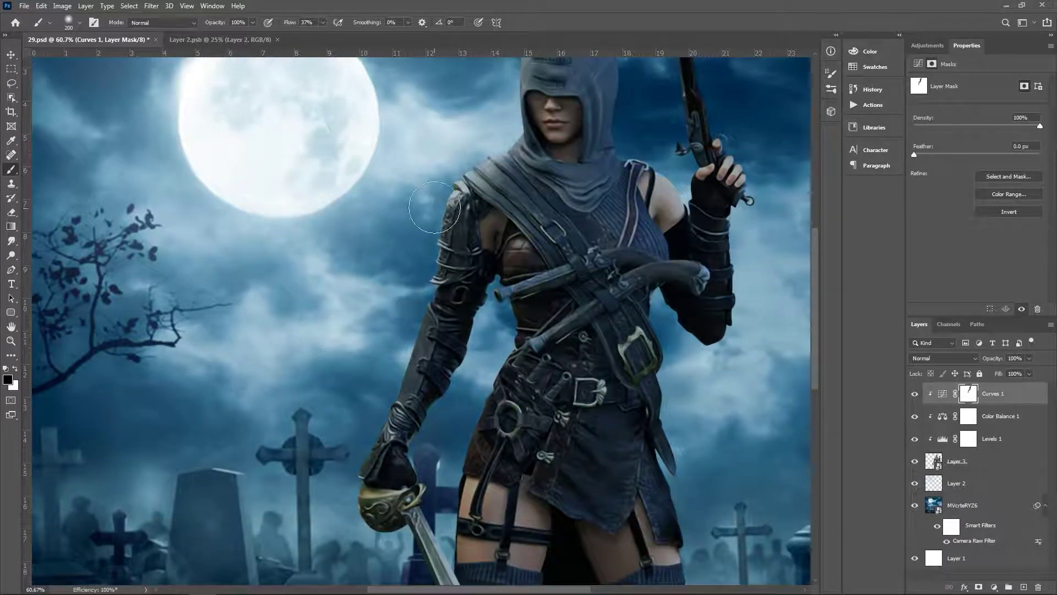
mouse_move(418, 268)
left_mouse_down()
mouse_move(452, 167)
mouse_move(424, 245)
mouse_move(390, 295)
mouse_move(397, 394)
left_mouse_up()
mouse_move(543, 248)
left_mouse_down()
mouse_move(505, 241)
mouse_move(496, 289)
left_mouse_up()
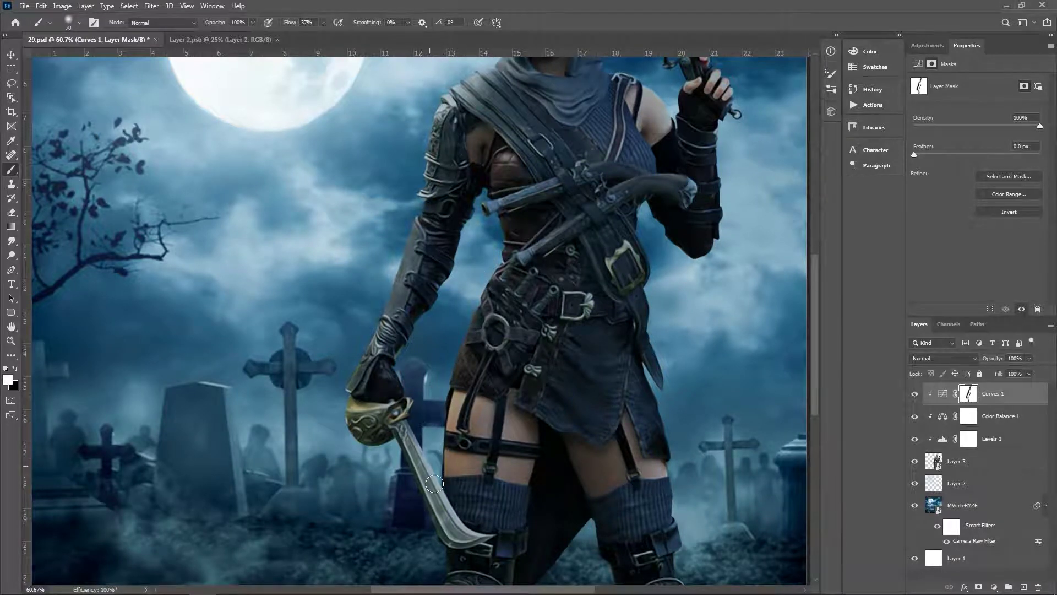
left_click_drag(422, 296, 418, 381)
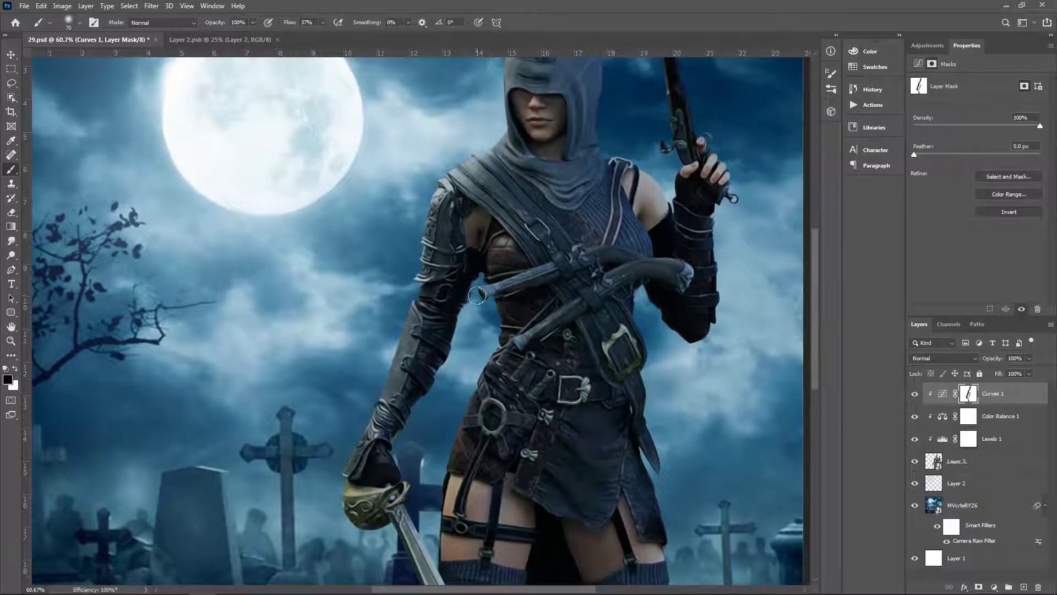
scroll(418, 433, "down", 3)
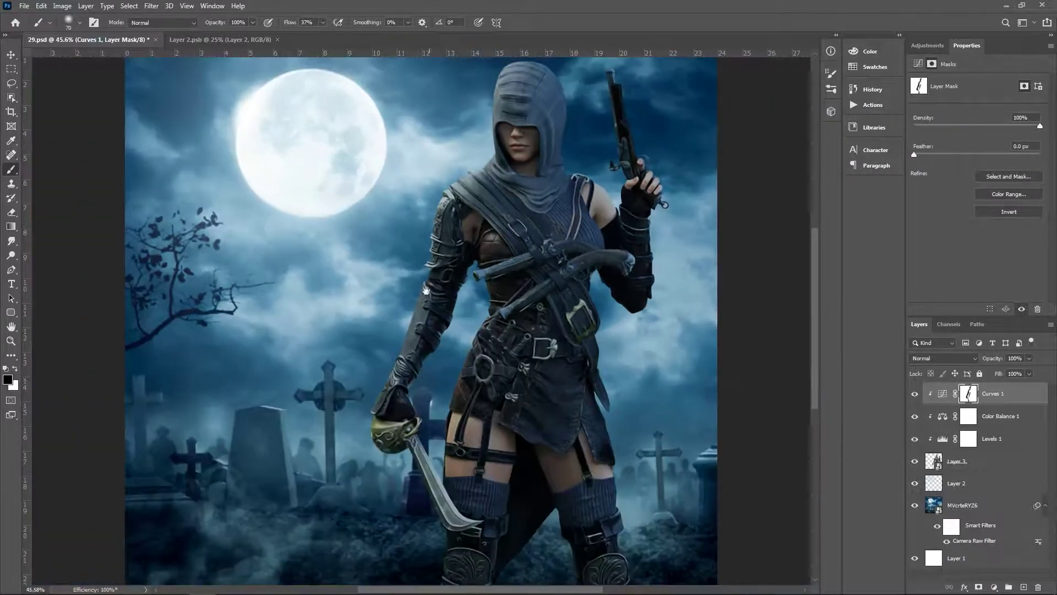
Add a Hue/Saturation adjustment layer above Curves 1
key("v")
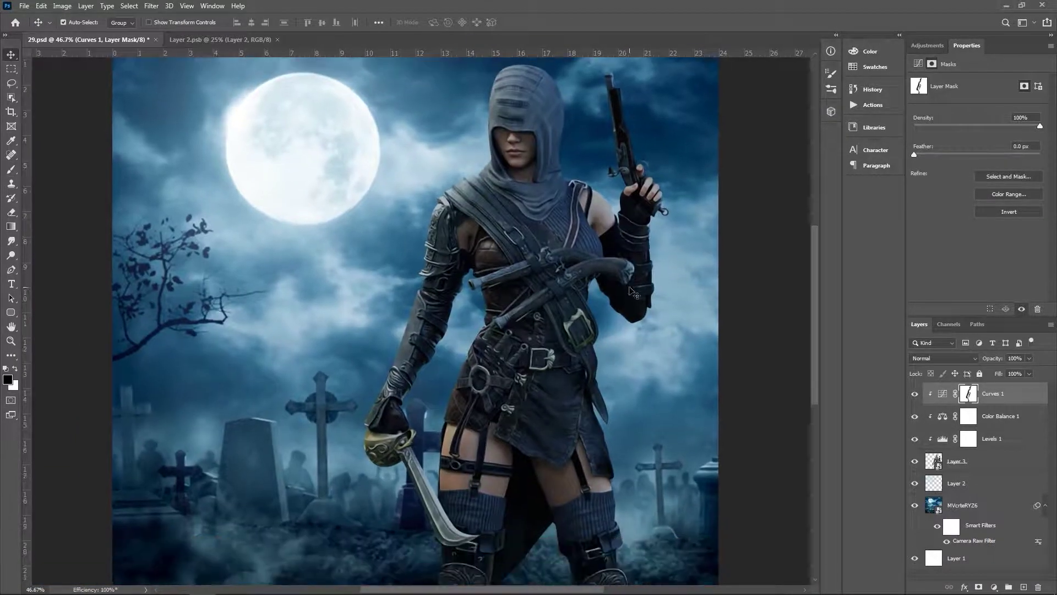
scroll(537, 292, "down", 1)
left_click(1022, 399)
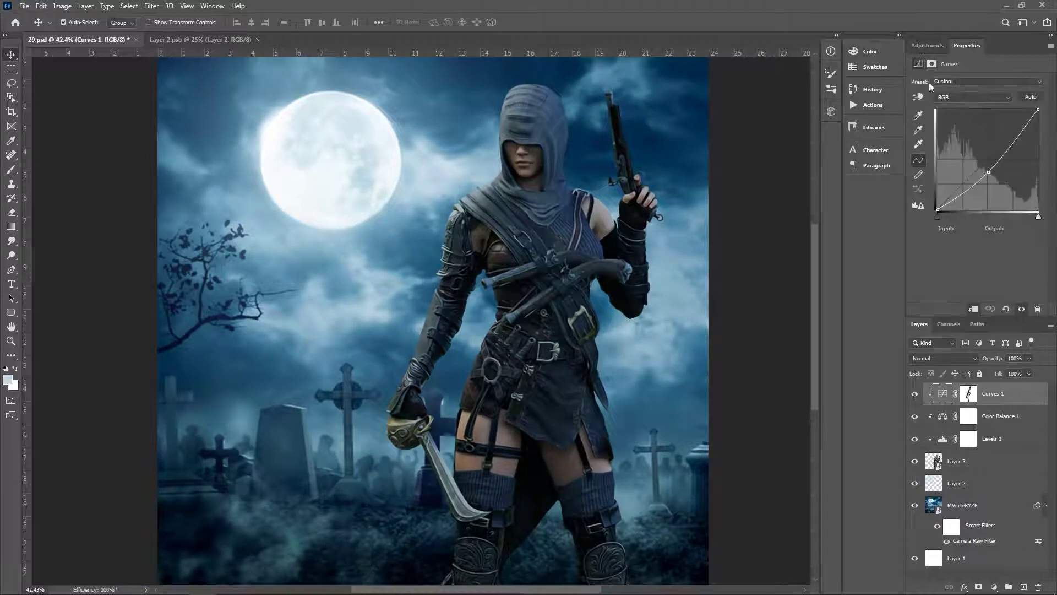
Colorize the warrior pale blue with raised Lightness, limited by Blend If to her lighter areas
left_click(969, 182)
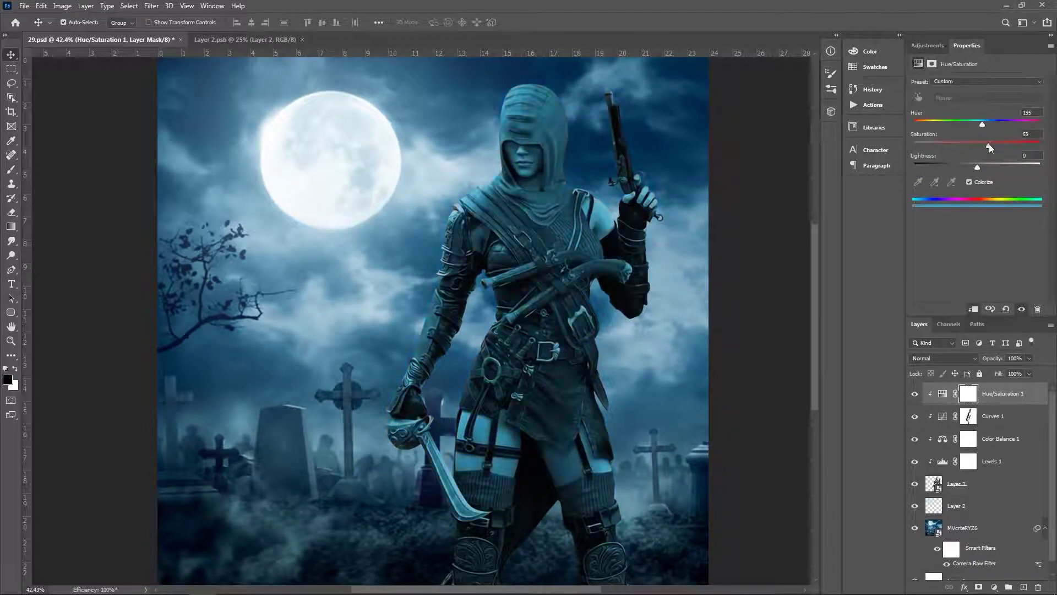
left_click_drag(978, 166, 1008, 164)
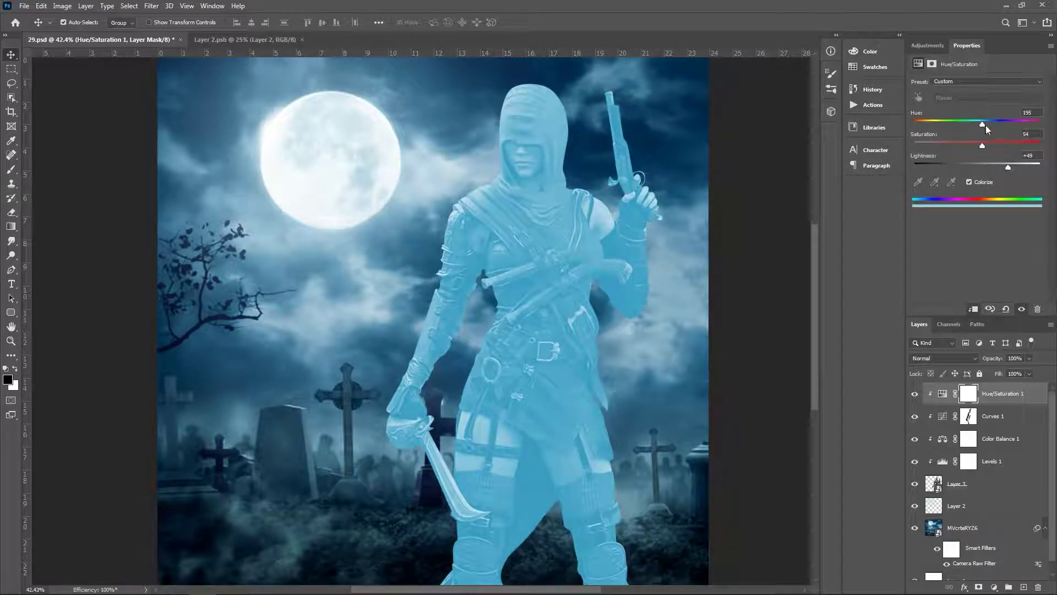
left_click_drag(981, 126, 985, 127)
double_click(1038, 396)
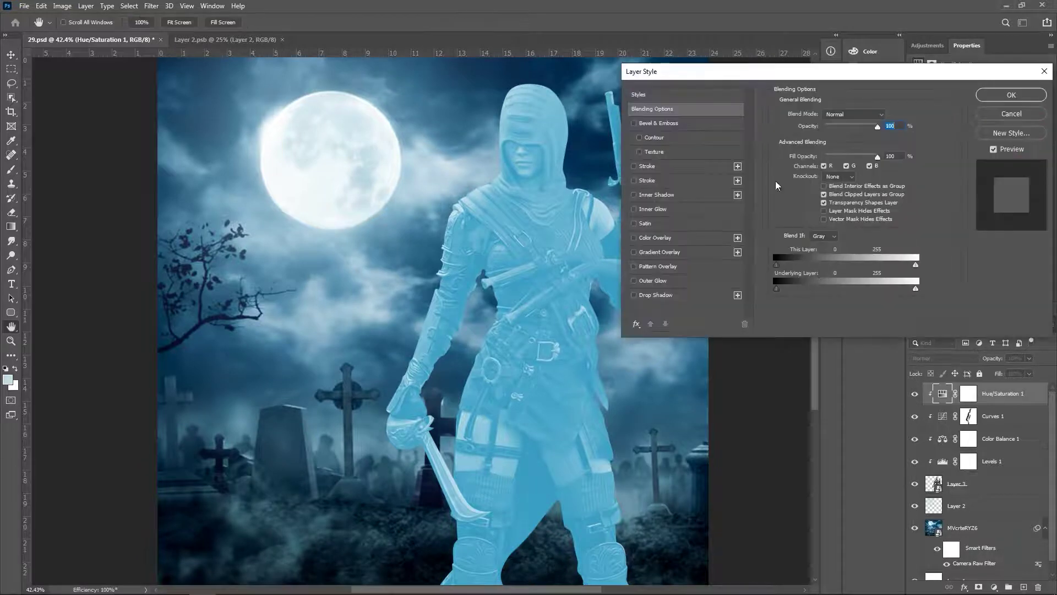
left_click_drag(813, 326, 893, 330)
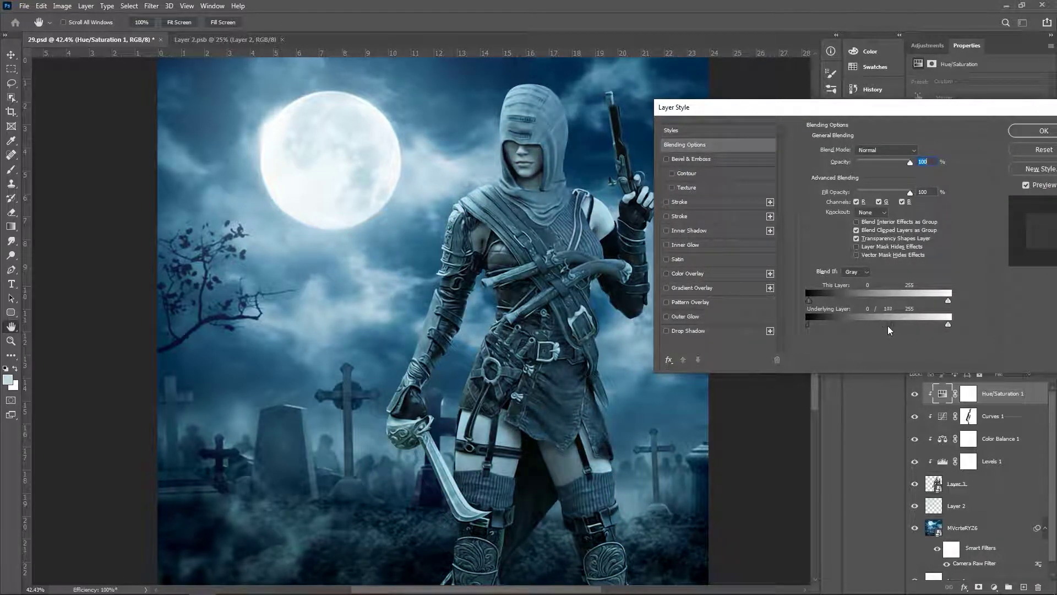
Invert the Hue/Saturation 1 mask to hide the blue tint everywhere
key("v")
left_click(1035, 130)
left_click(968, 393)
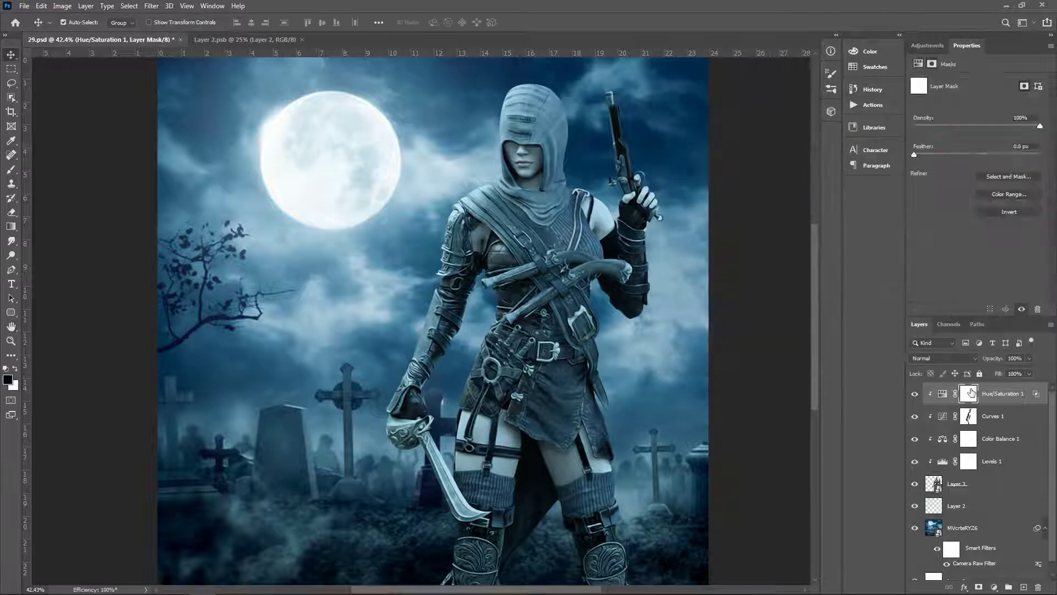
key("ctrl+i")
key("b")
key("x")
key("bracketright")
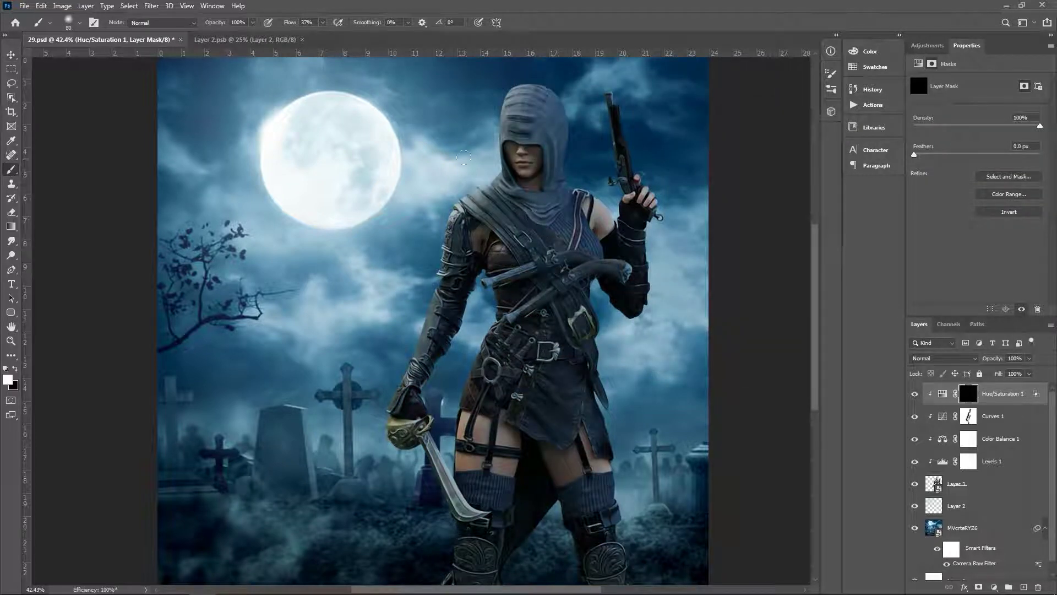
Paint white on the mask to reveal the tint along the hood, arm, torso and leg
scroll(485, 132, "up", 2)
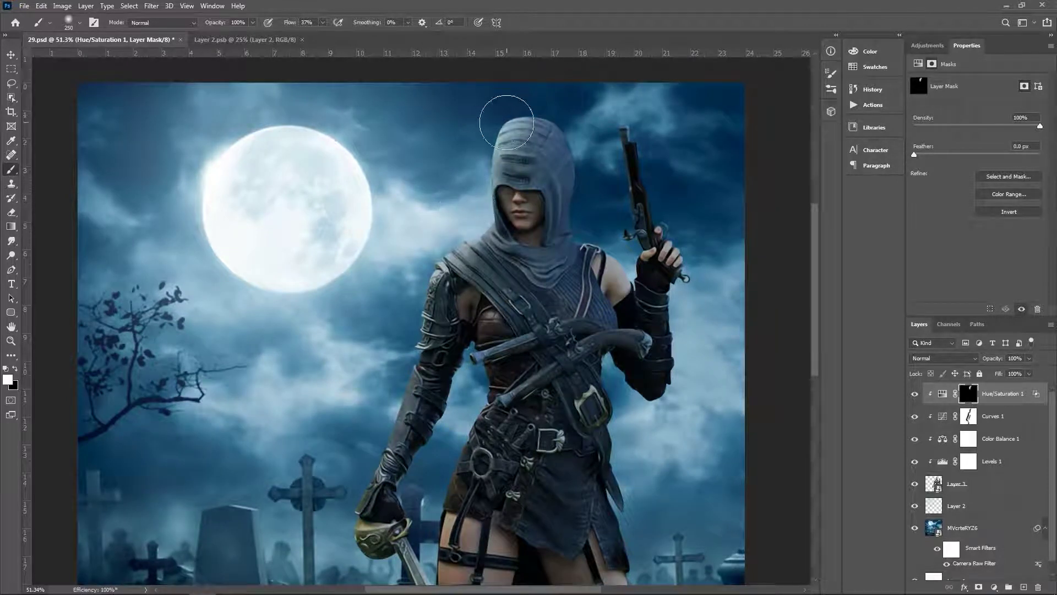
mouse_move(502, 110)
left_mouse_down()
mouse_move(435, 297)
mouse_move(461, 193)
left_mouse_up()
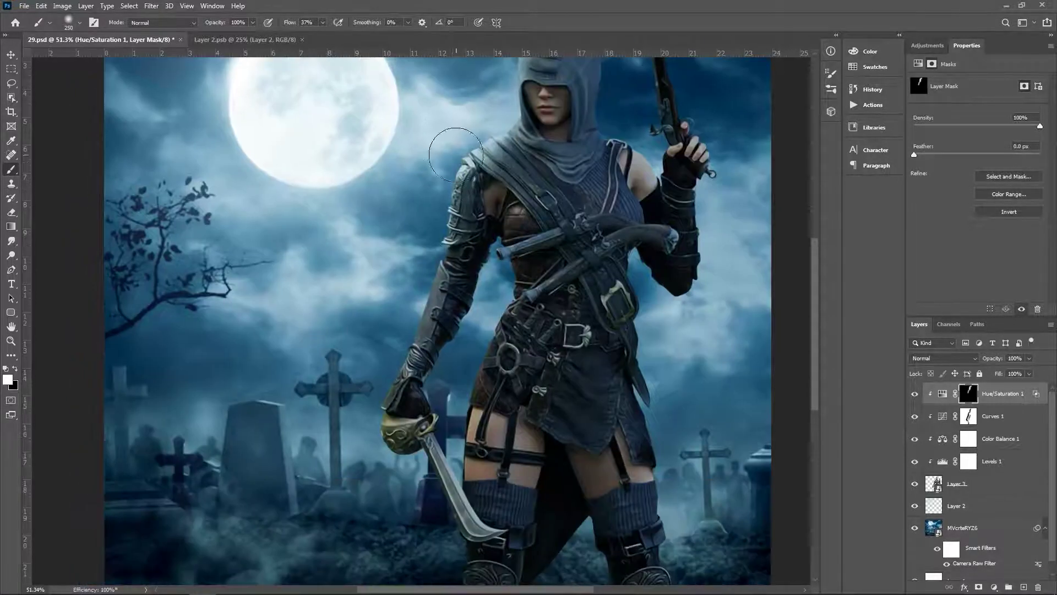
left_click_drag(405, 315, 388, 410)
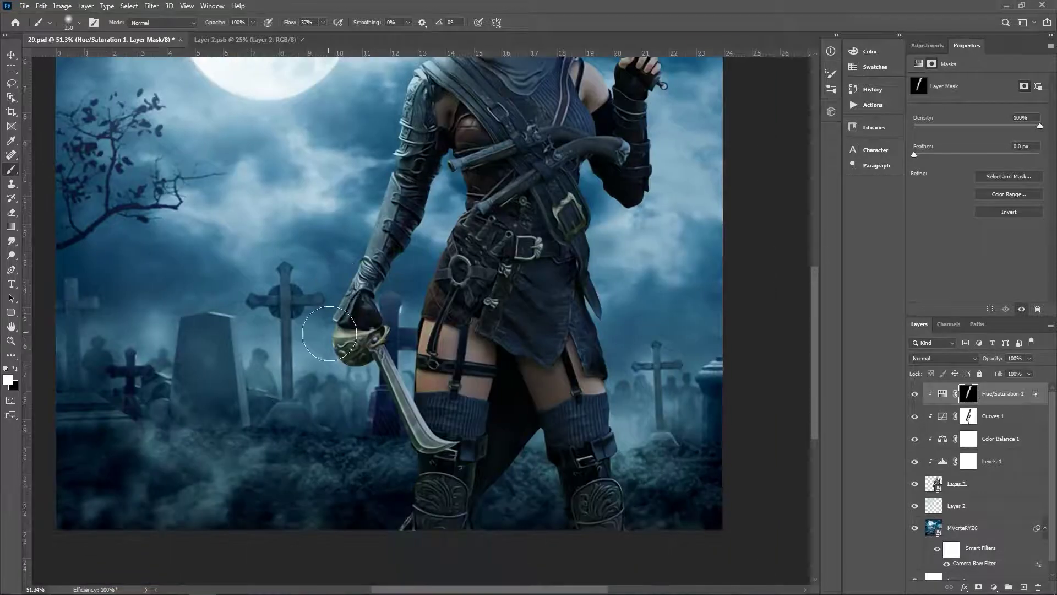
mouse_move(413, 486)
left_mouse_down()
mouse_move(364, 432)
mouse_move(344, 354)
left_mouse_up()
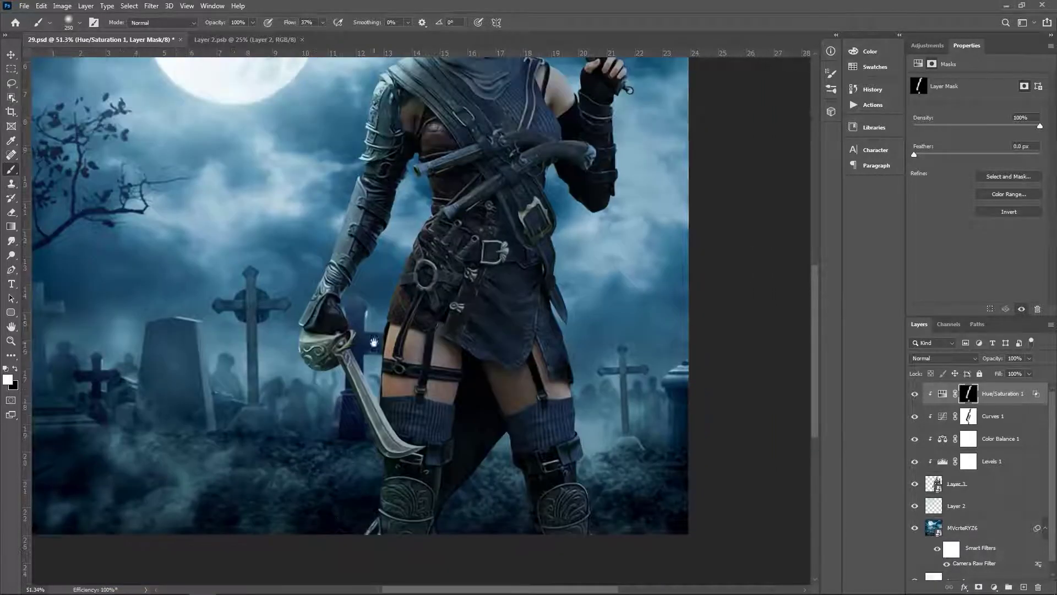
left_click_drag(459, 117, 441, 230)
key("bracketleft")
key("bracketleft")
key("bracketleft")
key("bracketleft")
key("bracketleft")
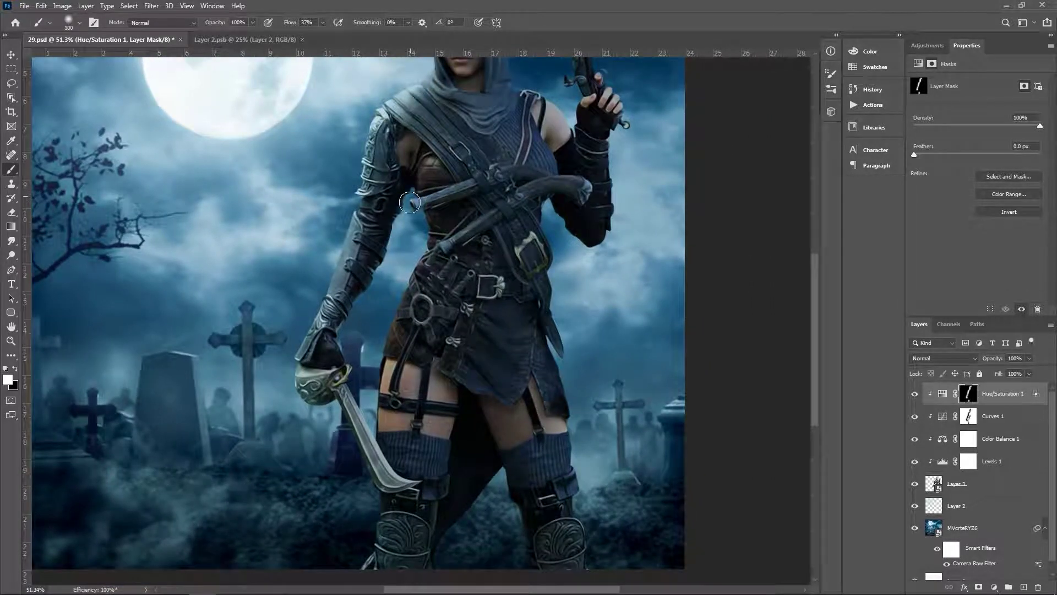
left_click_drag(384, 260, 354, 310)
mouse_move(416, 184)
left_mouse_down()
mouse_move(427, 259)
mouse_move(382, 353)
left_mouse_up()
left_click_drag(373, 414, 378, 516)
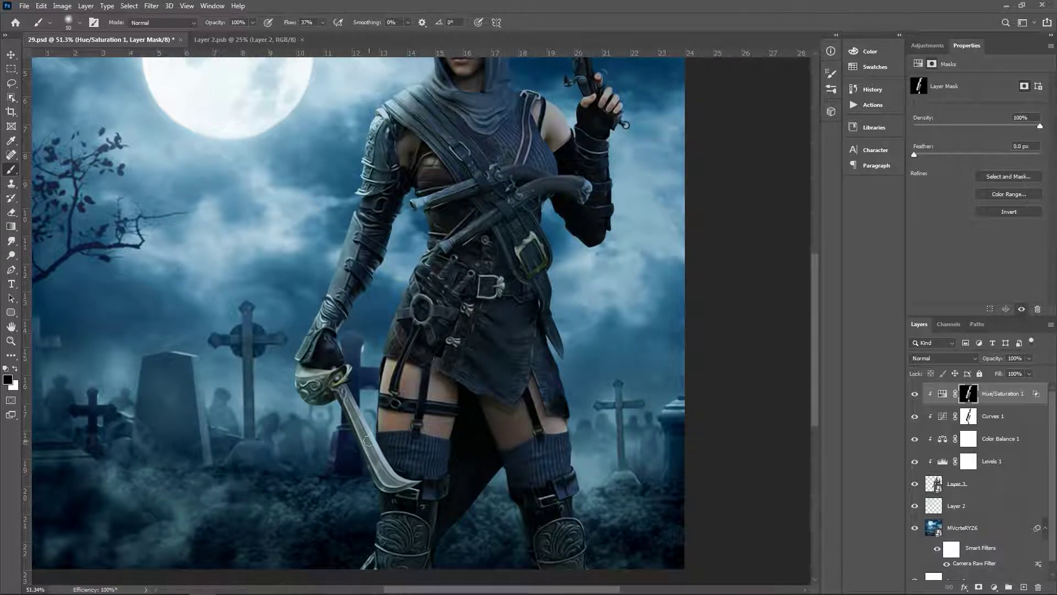
Reveal the tint along the gun with a smaller brush and paint it out over the hand
scroll(394, 482, "down", 1)
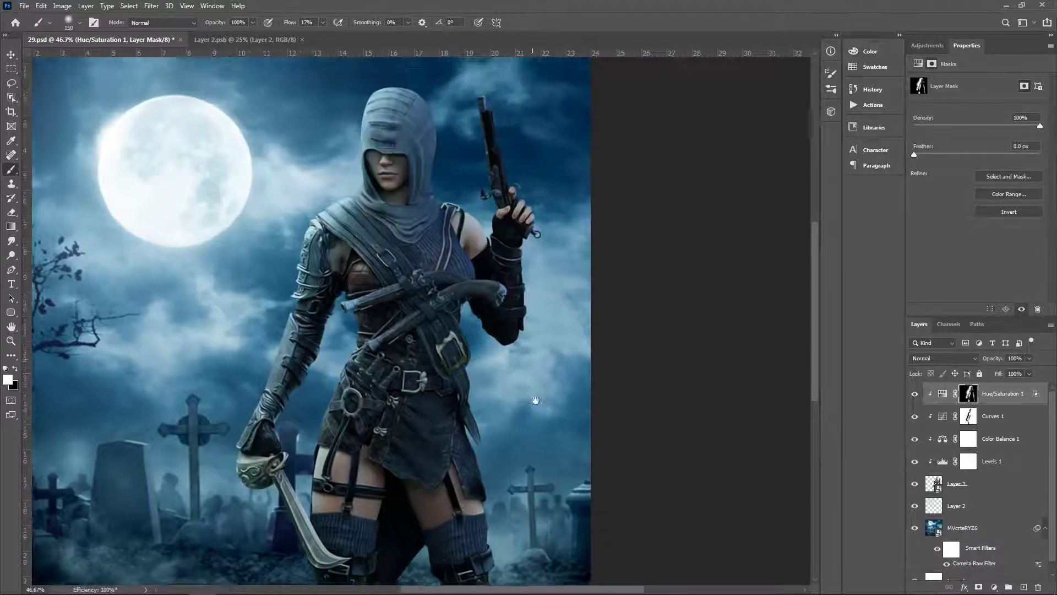
scroll(419, 352, "up", 3)
key("x")
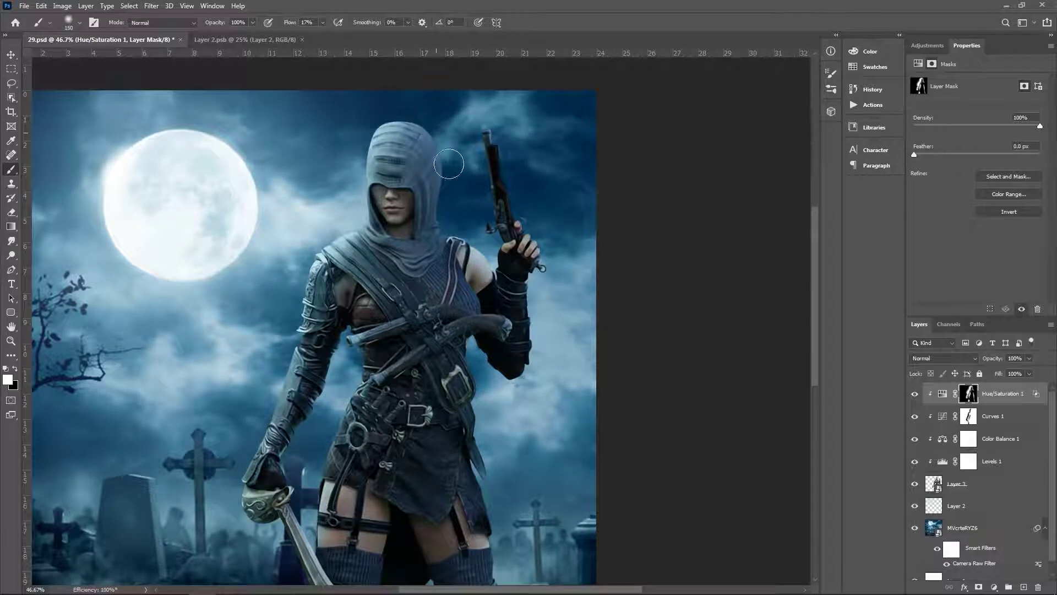
key("bracketleft")
key("bracketleft")
key("bracketleft")
left_click(323, 23)
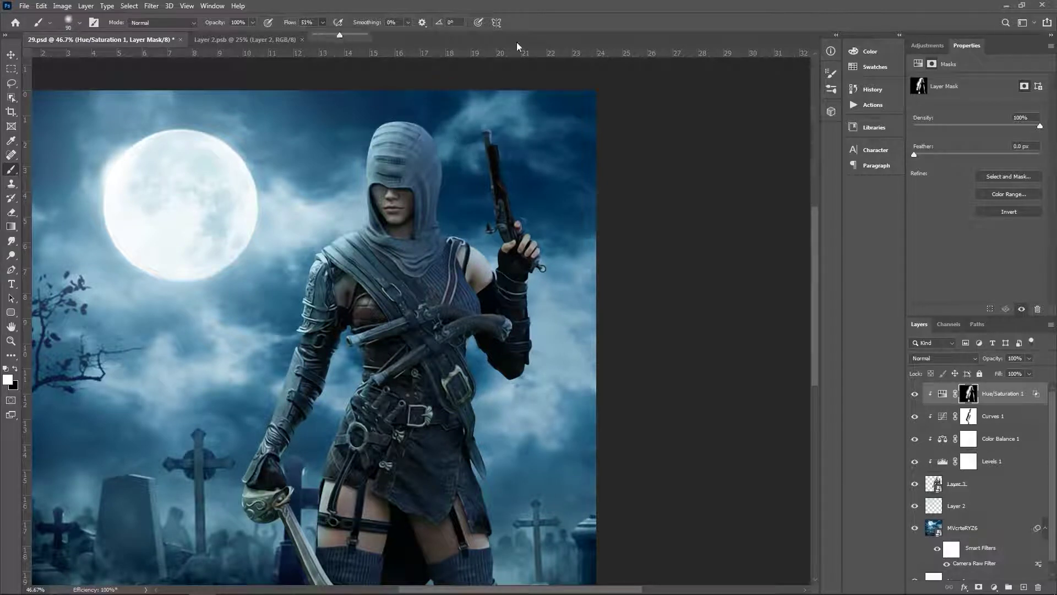
scroll(482, 148, "up", 2)
left_click_drag(476, 136, 495, 266)
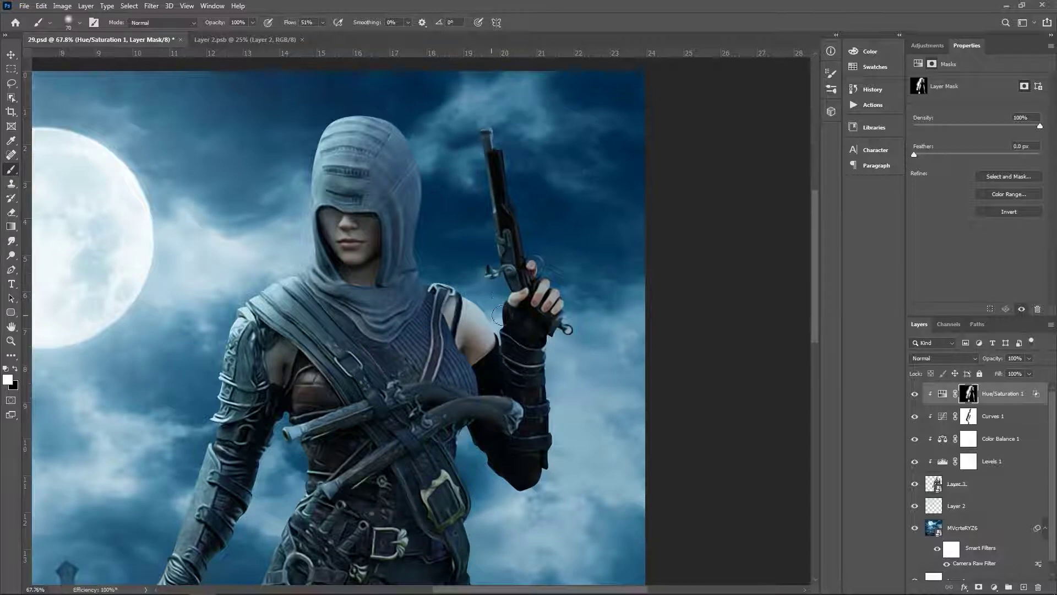
key("x")
left_click_drag(510, 315, 503, 345)
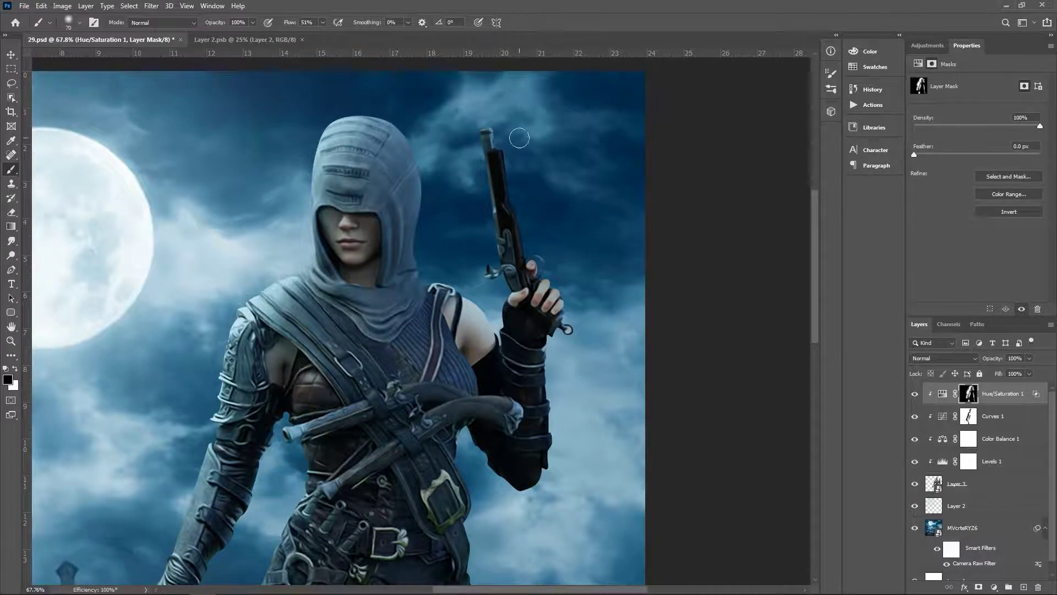
key("ctrl+minus")
key("v")
key("ctrl+0")
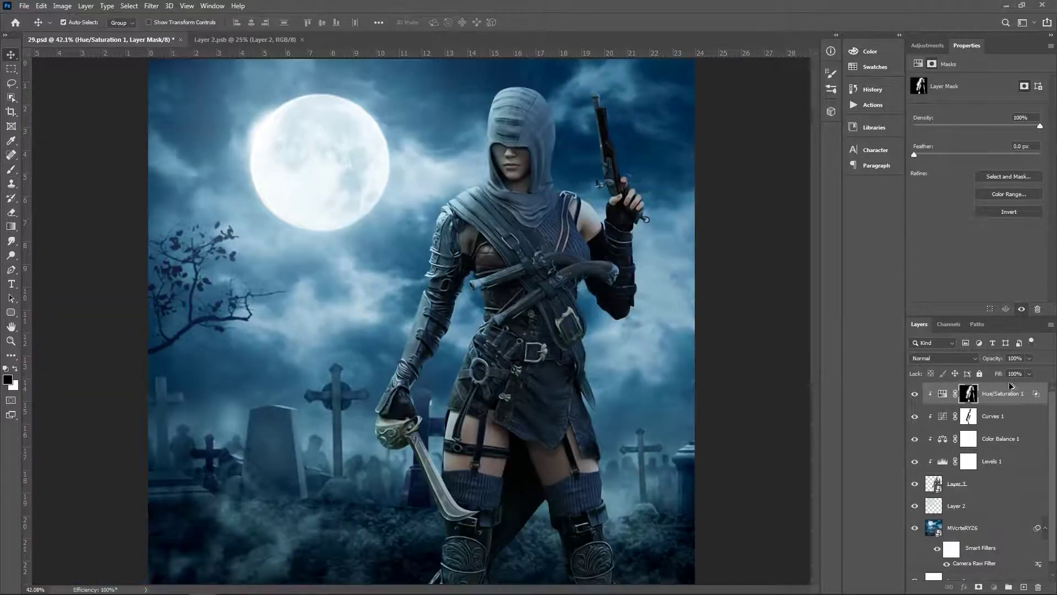
Duplicate Hue/Saturation 1 with Lightness raised to about +70, hidden under an inverted black mask
key("ctrl+j")
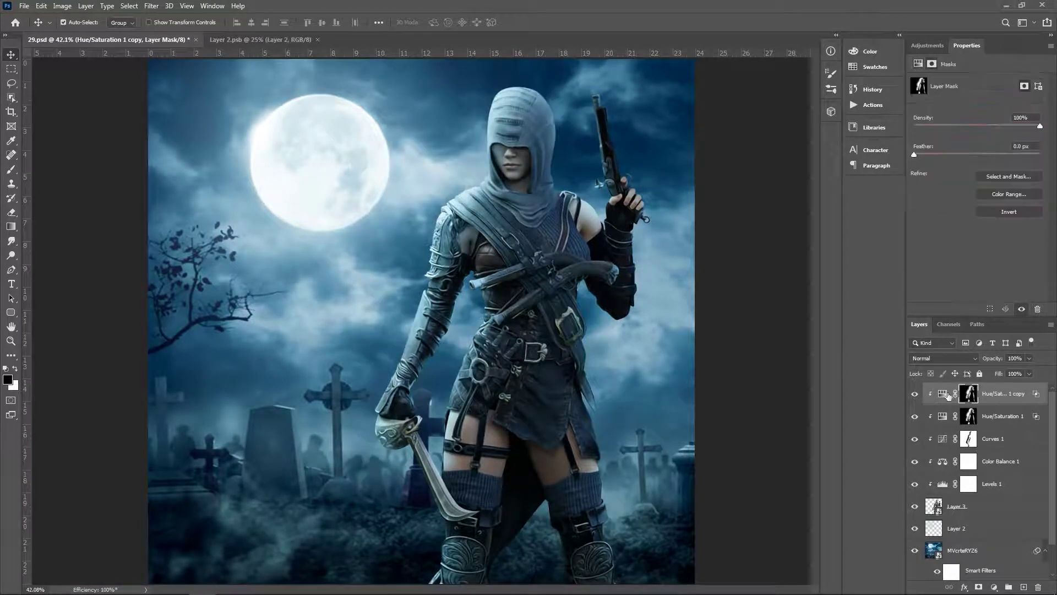
left_click_drag(804, 377, 110, 314)
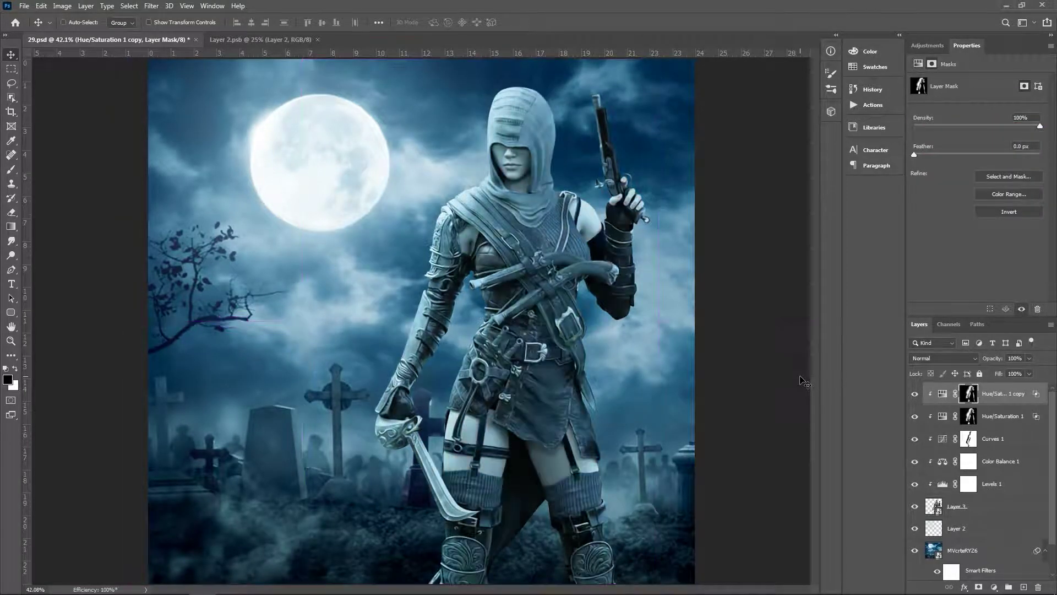
double_click(1036, 401)
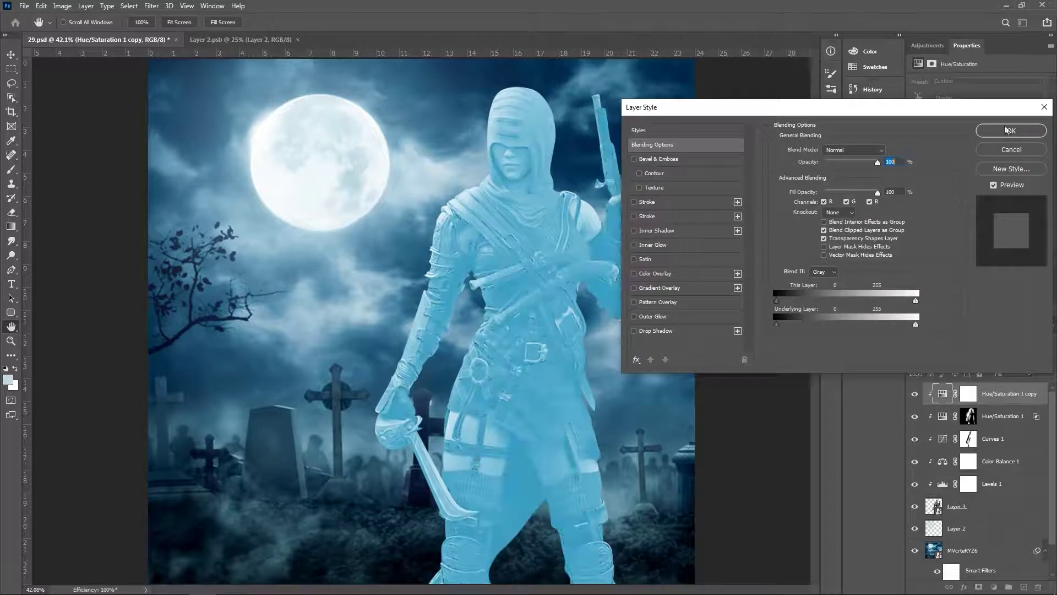
left_click(1006, 130)
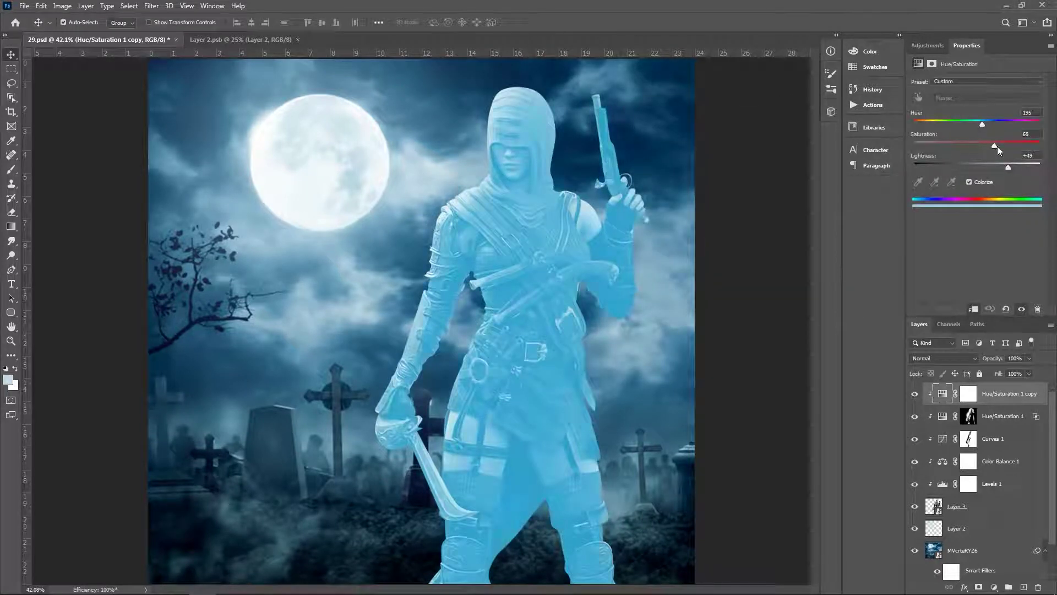
left_click_drag(1004, 166, 1023, 167)
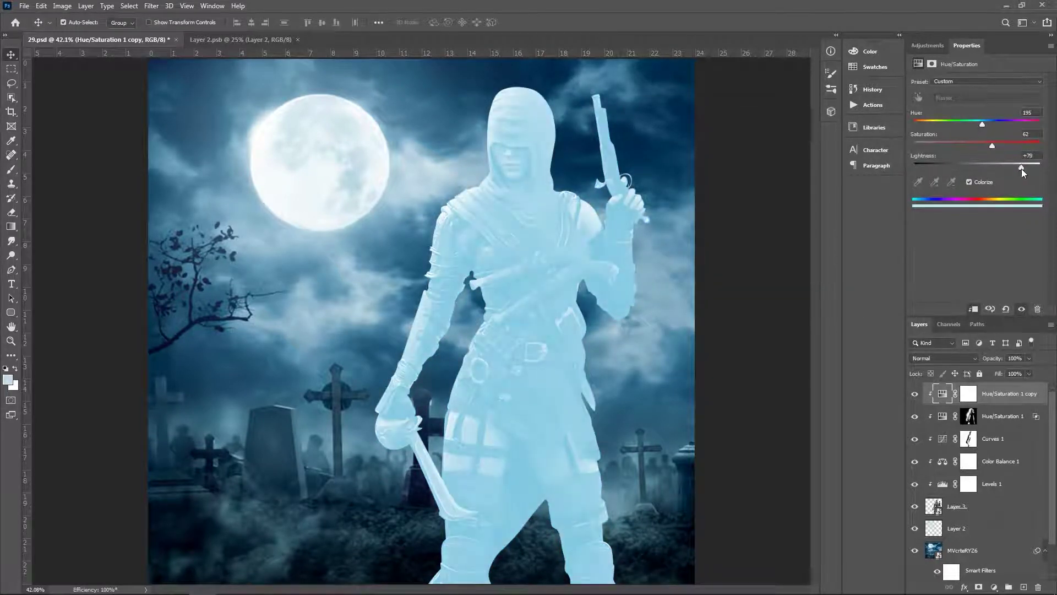
left_click(969, 393)
key("ctrl+i")
Paint a bright white rim at 52% flow along the hood's left edge on the copy mask
key("b")
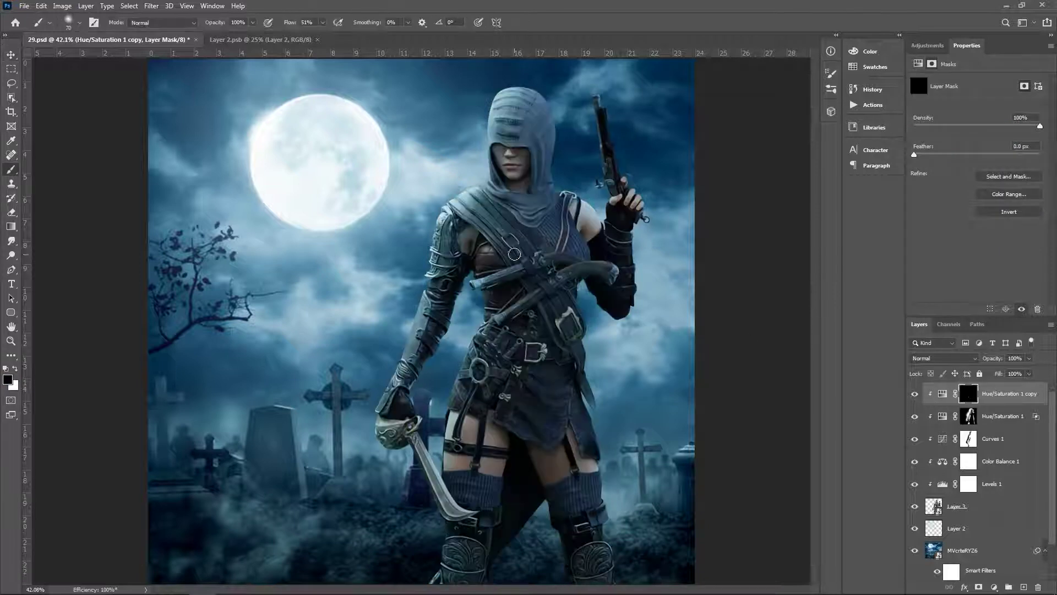
scroll(455, 168, "up", 3)
scroll(455, 169, "up", 3)
left_click(322, 23)
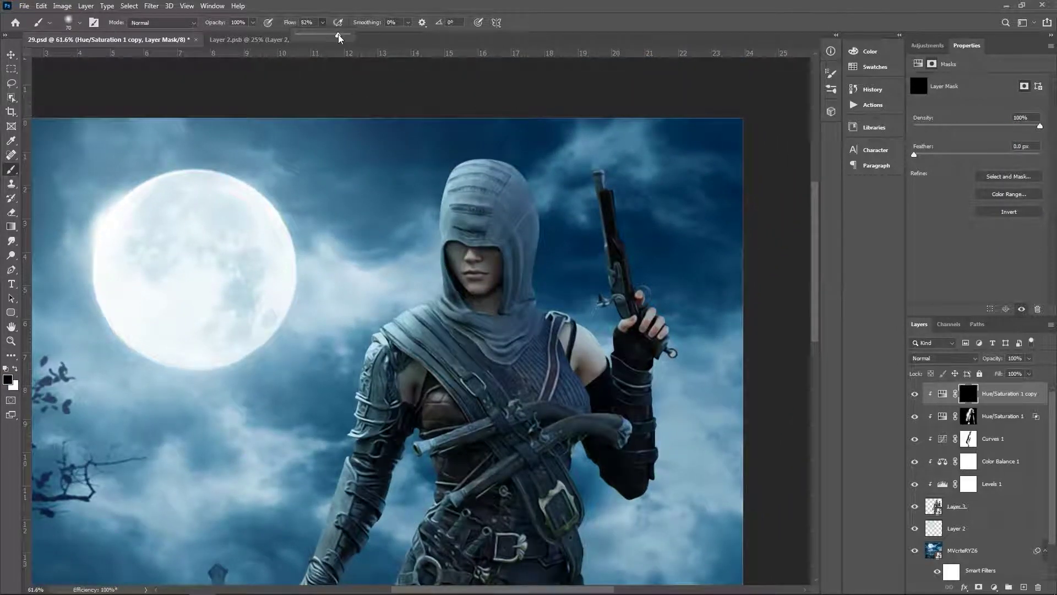
left_click(524, 134)
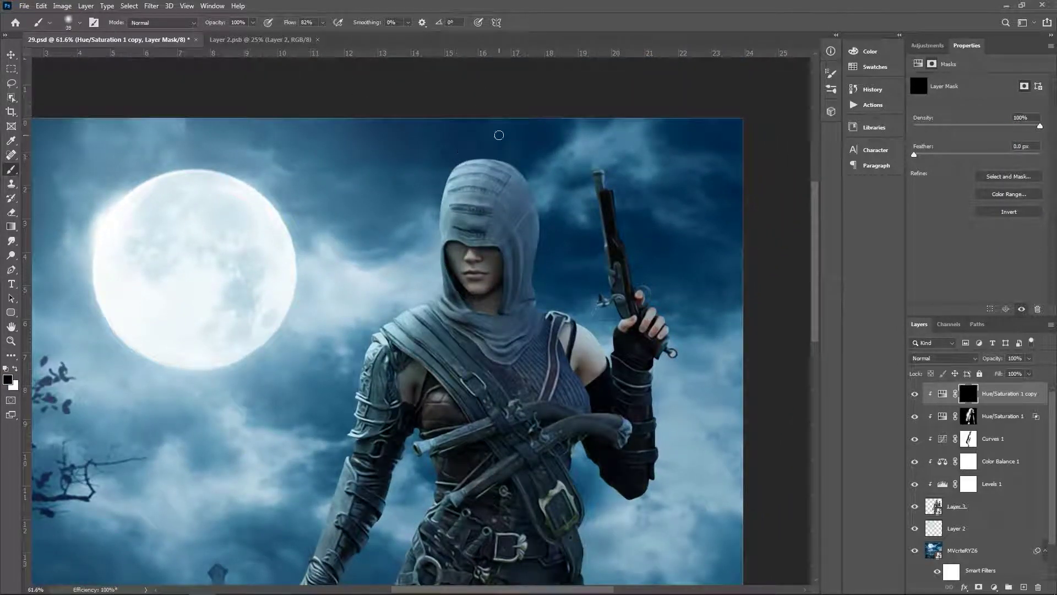
scroll(484, 144, "up", 1)
scroll(501, 141, "up", 1)
scroll(513, 138, "up", 1)
scroll(512, 137, "up", 1)
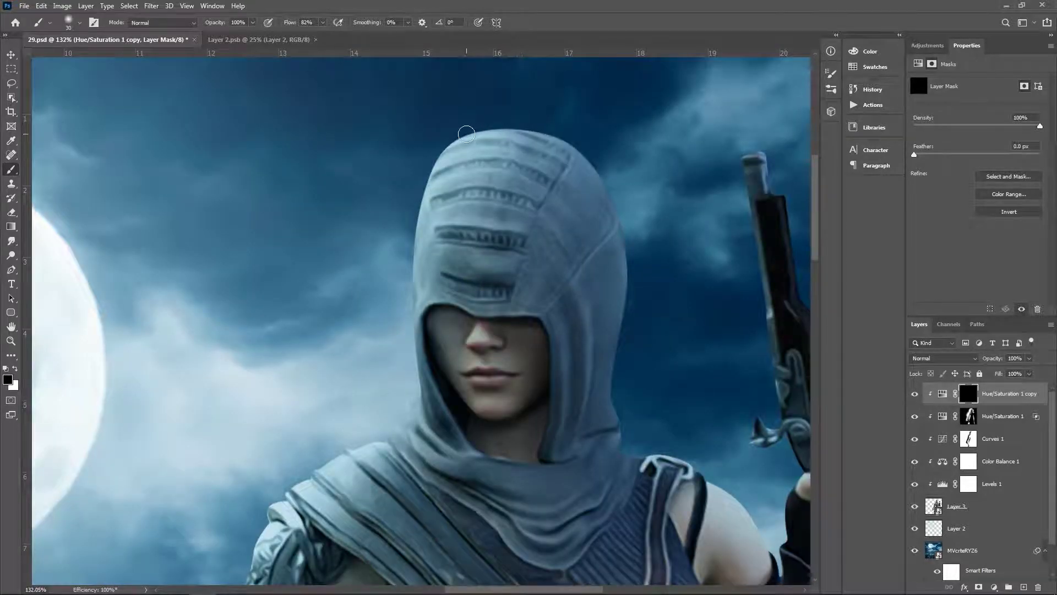
key("x")
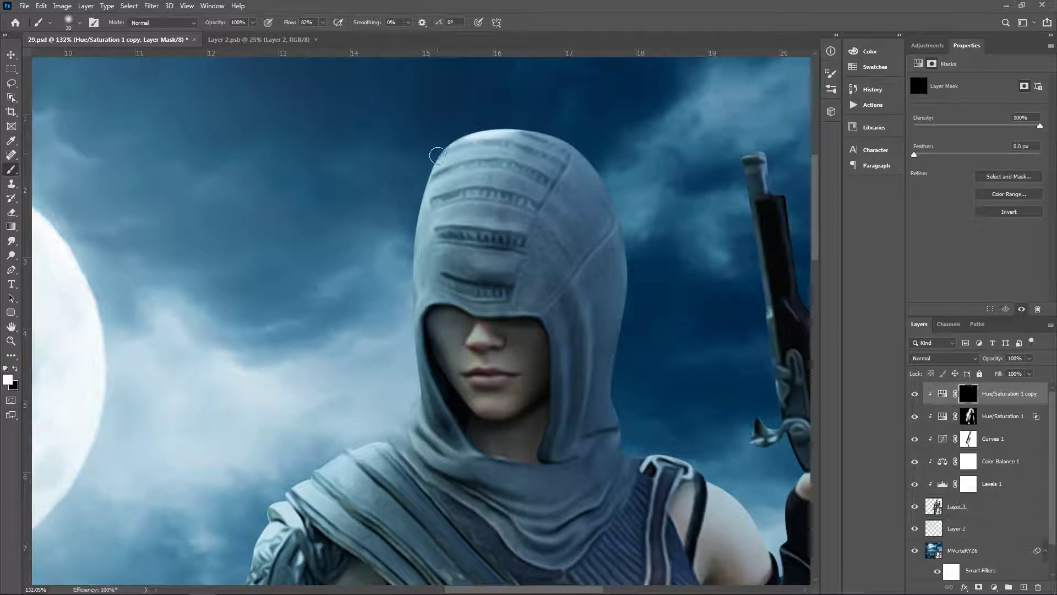
left_click_drag(436, 159, 411, 366)
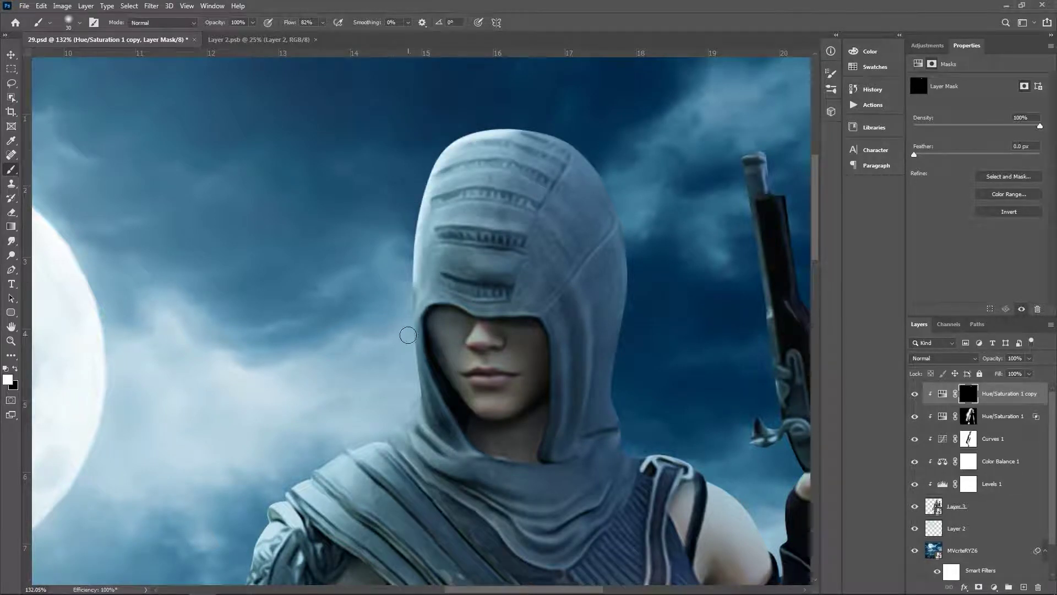
left_click_drag(348, 337, 398, 224)
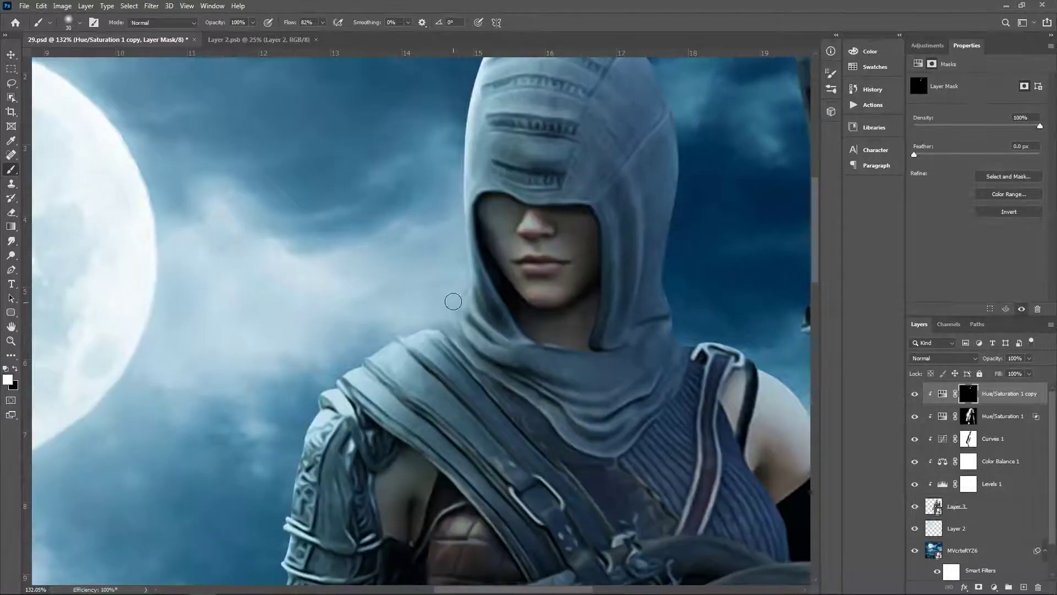
left_click_drag(466, 288, 400, 330)
mouse_move(400, 327)
left_mouse_down()
mouse_move(426, 211)
mouse_move(336, 282)
left_mouse_up()
mouse_move(320, 282)
left_mouse_down()
mouse_move(353, 196)
mouse_move(349, 280)
left_mouse_up()
Extend the bright rim down the armour's left edge to the belt
mouse_move(362, 227)
left_mouse_down()
mouse_move(338, 322)
mouse_move(396, 197)
mouse_move(394, 245)
mouse_move(414, 181)
mouse_move(414, 247)
mouse_move(338, 462)
left_mouse_up()
mouse_move(337, 463)
left_mouse_down()
mouse_move(378, 177)
mouse_move(402, 151)
mouse_move(358, 231)
left_mouse_up()
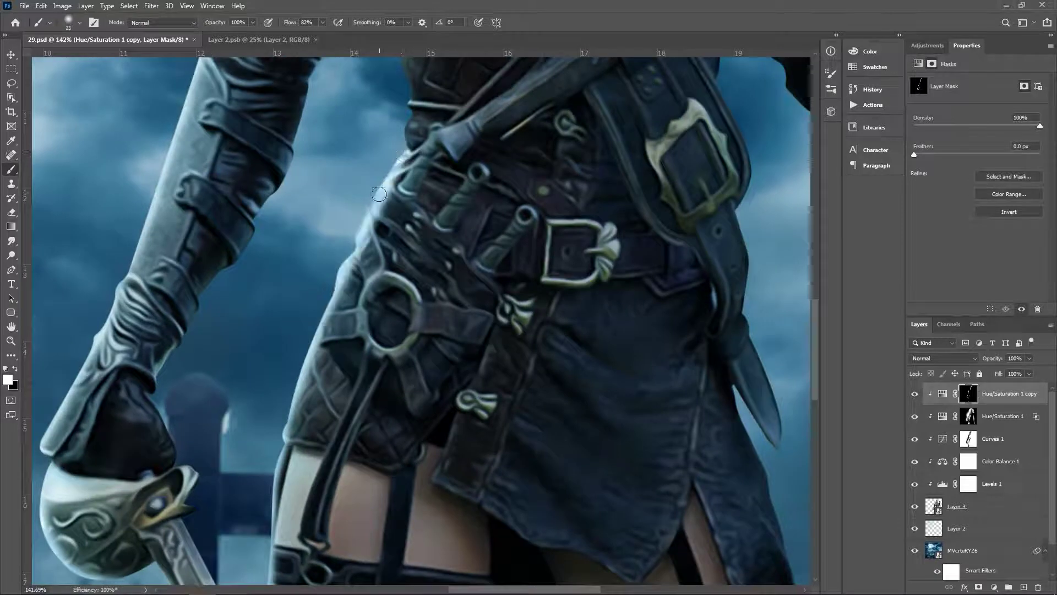
key("ctrl+z")
mouse_move(405, 154)
left_mouse_down()
mouse_move(304, 337)
mouse_move(348, 320)
mouse_move(331, 212)
mouse_move(304, 239)
left_mouse_up()
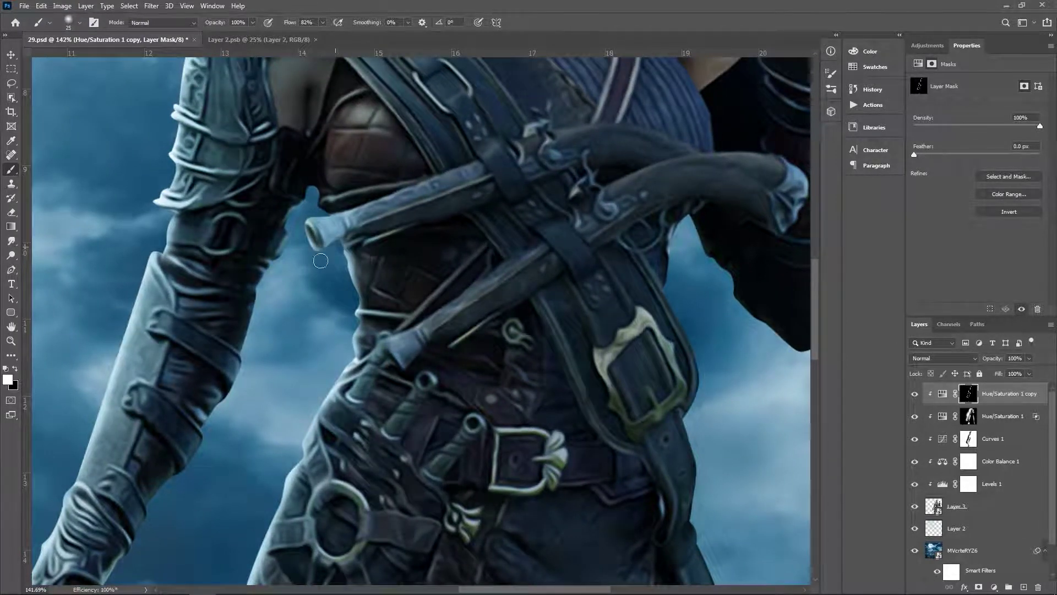
Extend the rim glow down the sword arm toward the hilt
left_click_drag(311, 253, 342, 242)
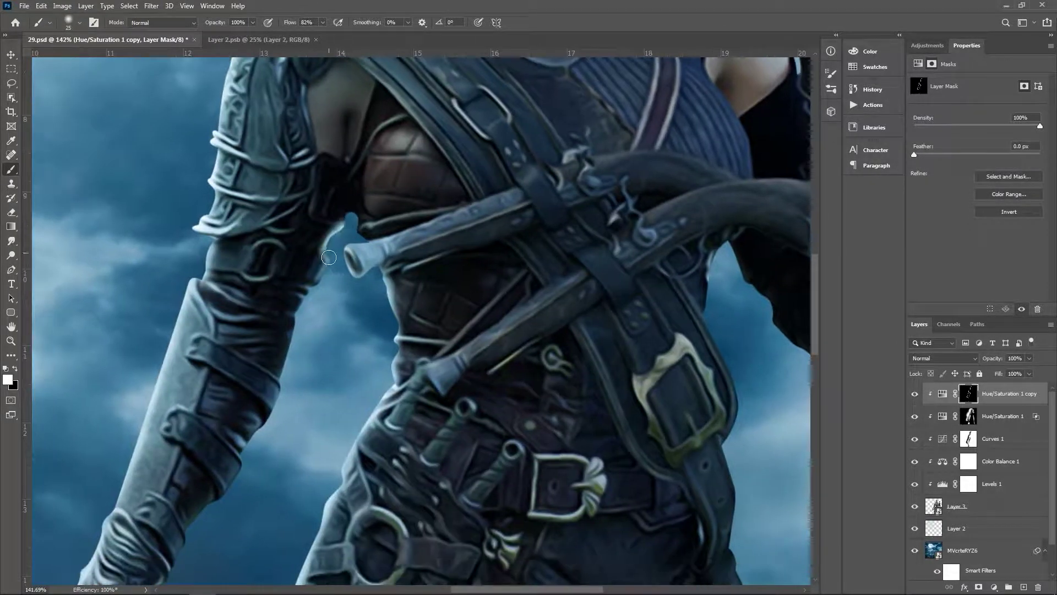
mouse_move(311, 302)
left_mouse_down()
mouse_move(362, 235)
mouse_move(325, 355)
mouse_move(391, 248)
left_mouse_up()
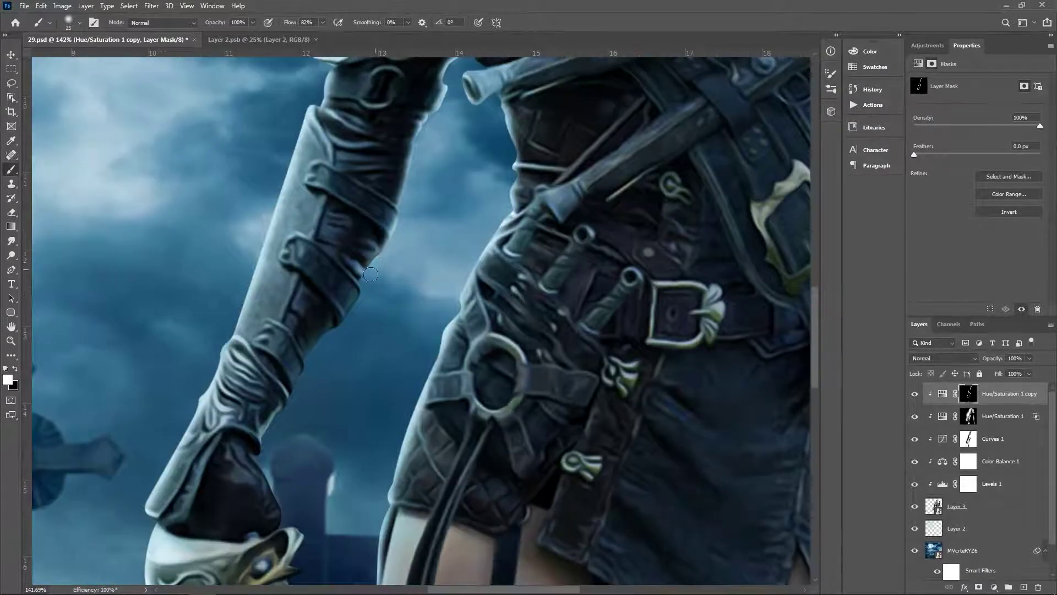
left_click_drag(363, 304, 450, 240)
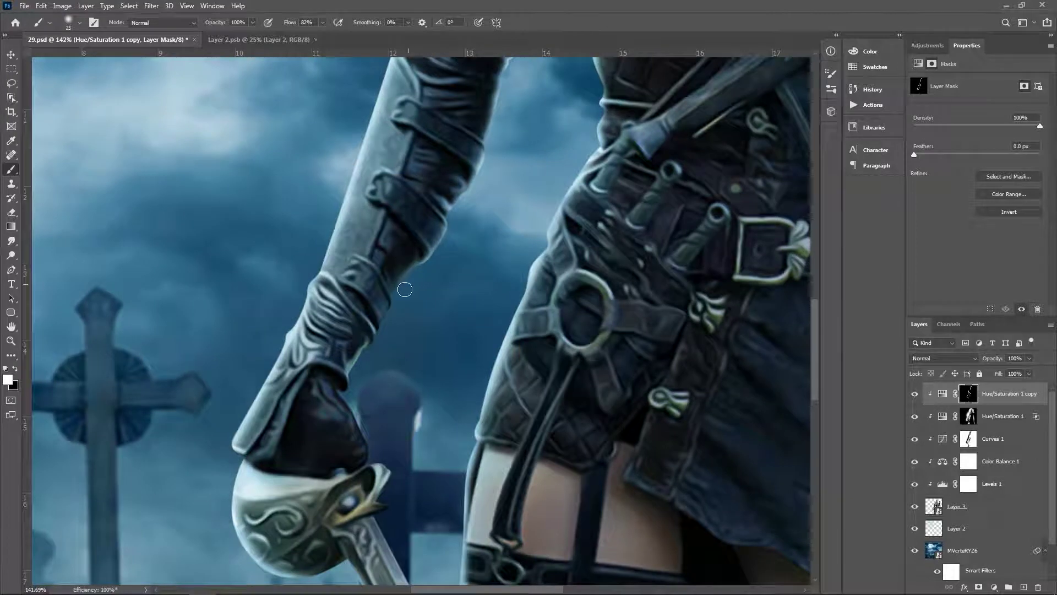
left_click_drag(392, 316, 353, 381)
mouse_move(376, 387)
left_mouse_down()
mouse_move(393, 313)
mouse_move(371, 337)
left_mouse_up()
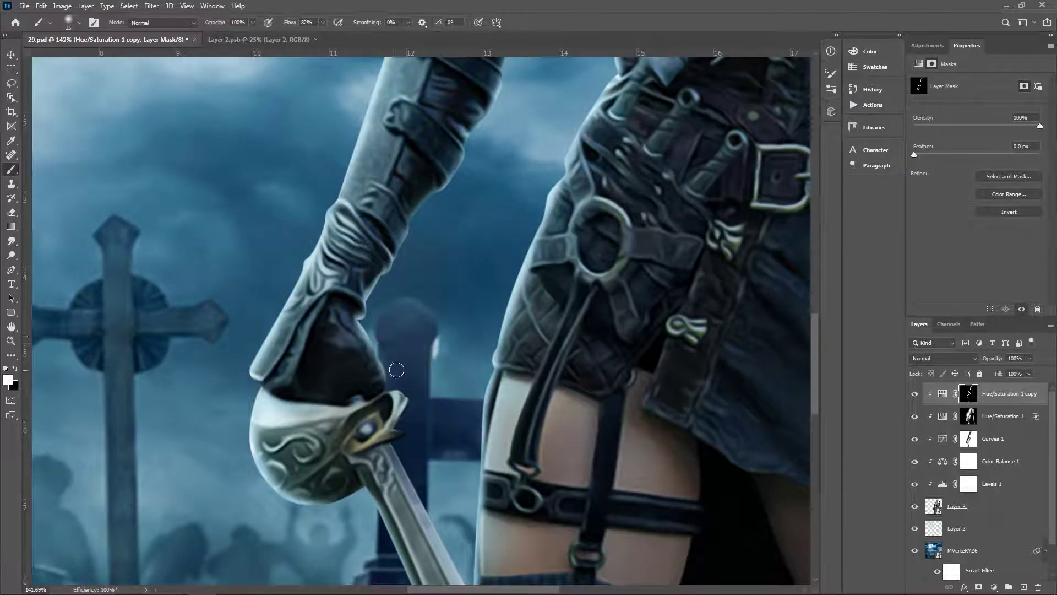
Refine the glowing edge around the pistol arm's sleeve, swapping colours and enlarging the brush
scroll(354, 312, "down", 4)
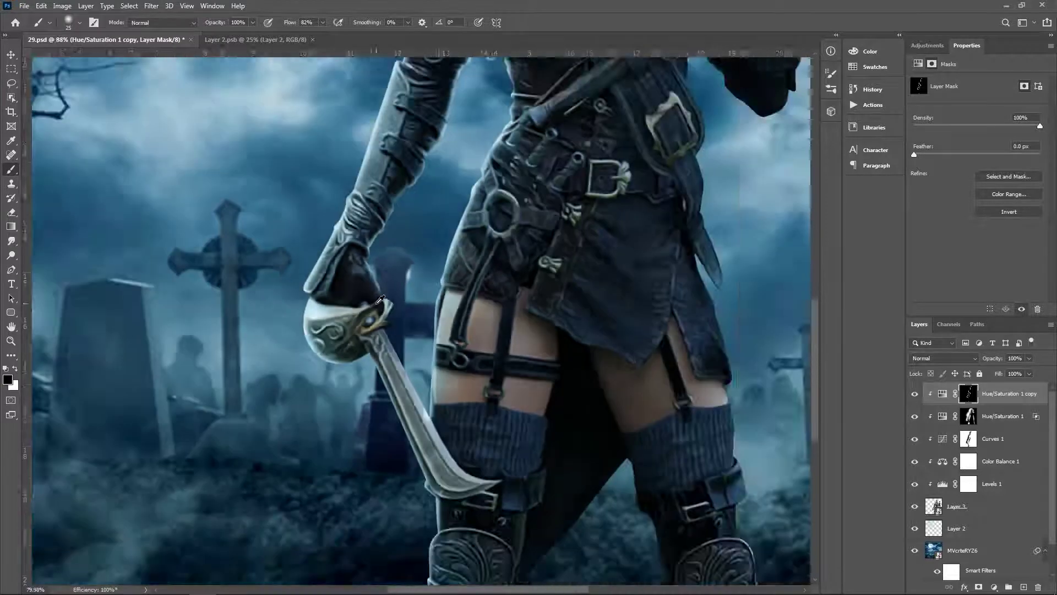
scroll(365, 328, "up", 2)
scroll(365, 329, "down", 2)
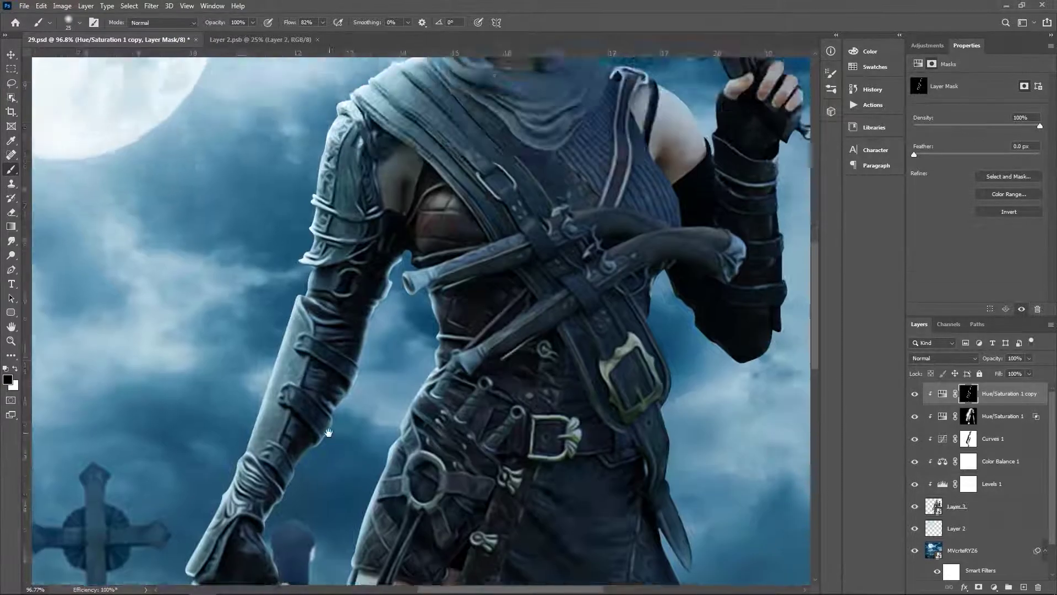
scroll(347, 345, "up", 4)
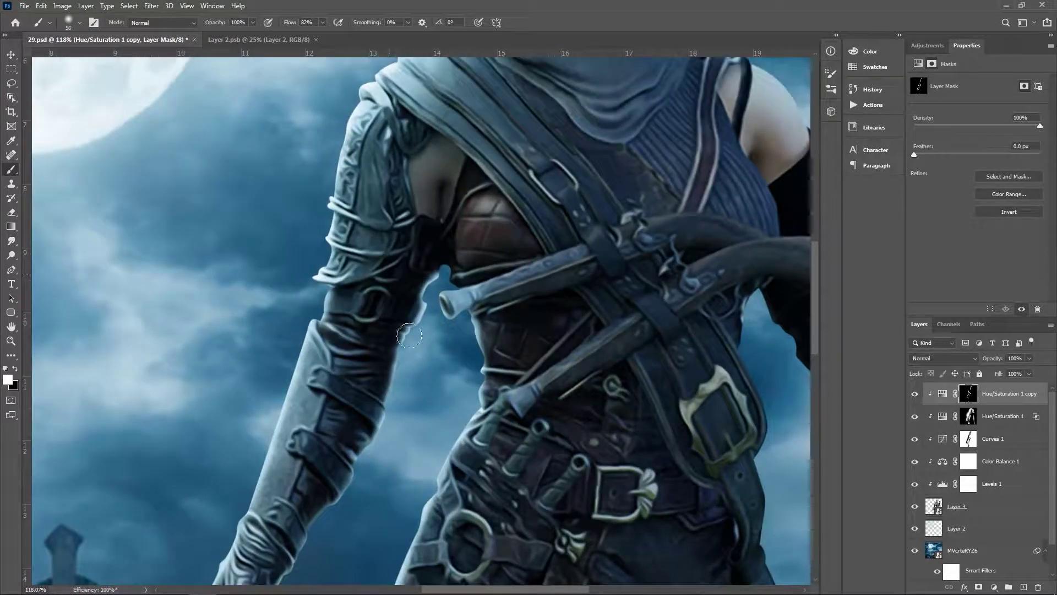
scroll(414, 297, "up", 4)
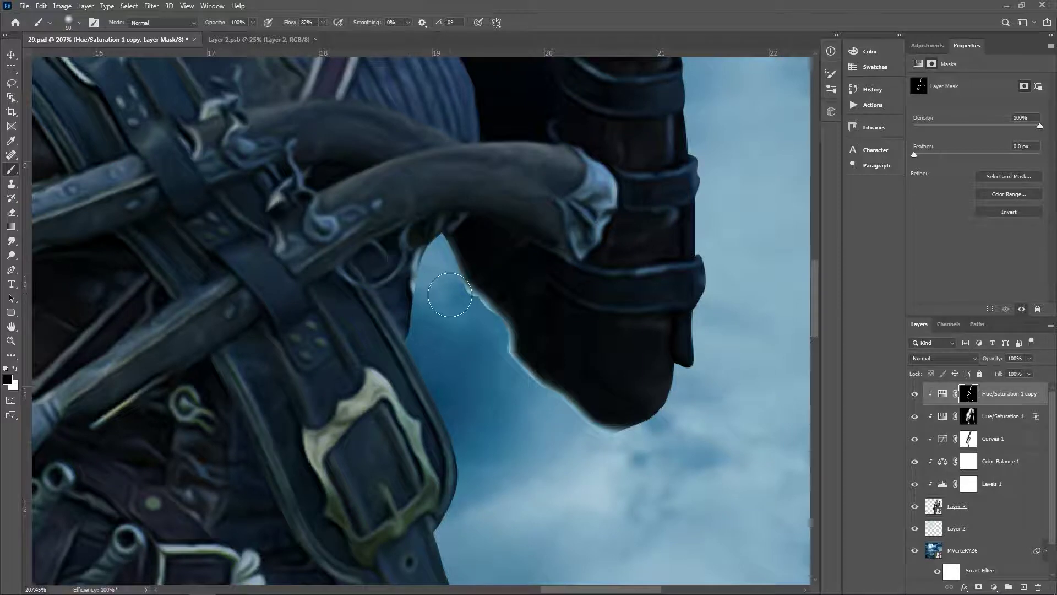
key("x")
scroll(493, 305, "down", 2)
scroll(496, 306, "down", 5)
scroll(546, 342, "up", 2)
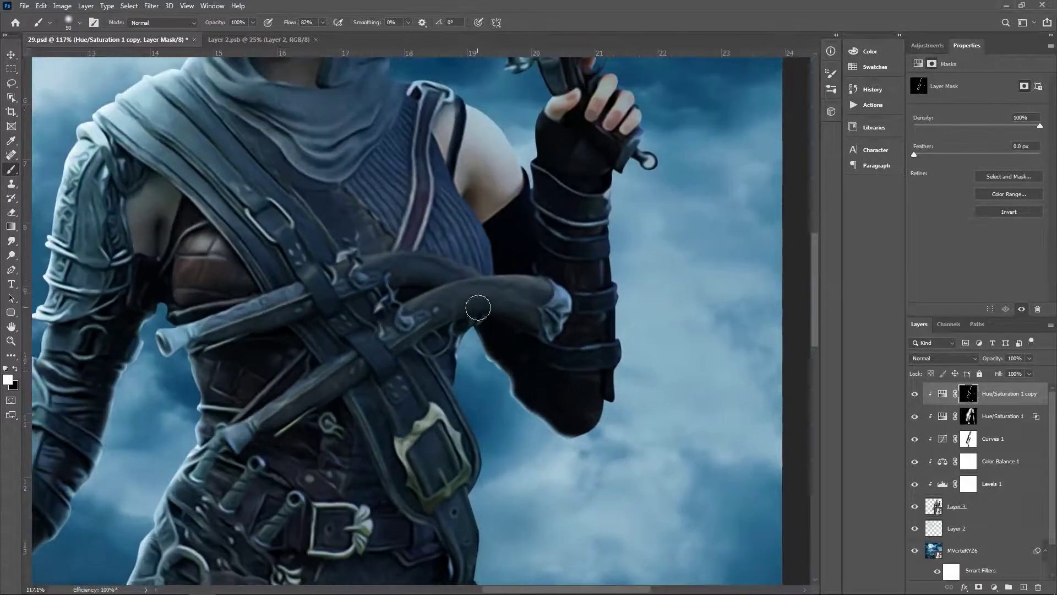
scroll(546, 342, "up", 5)
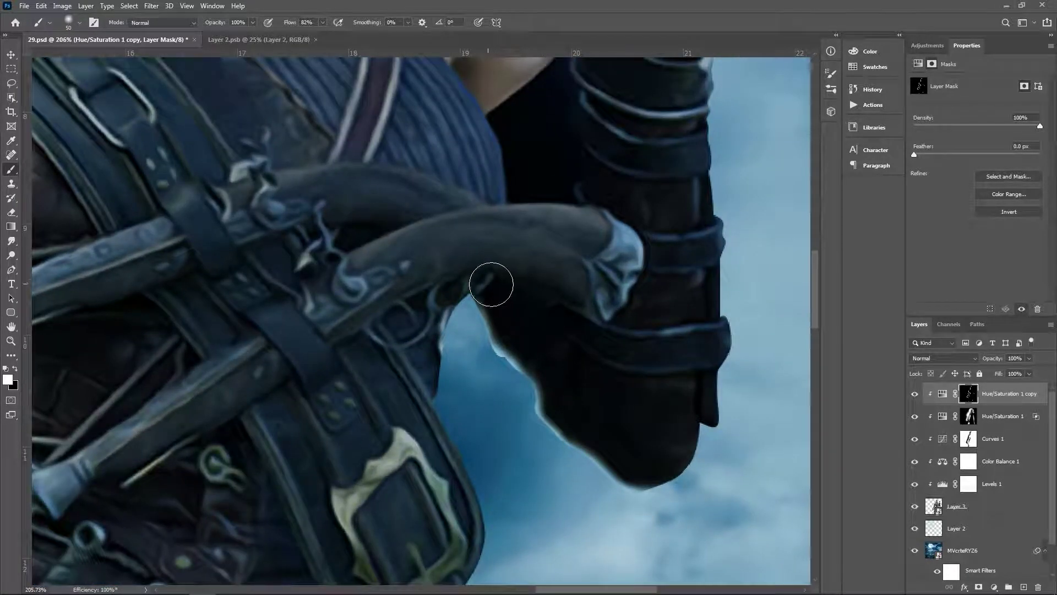
key("x")
key("bracketright")
key("bracketright")
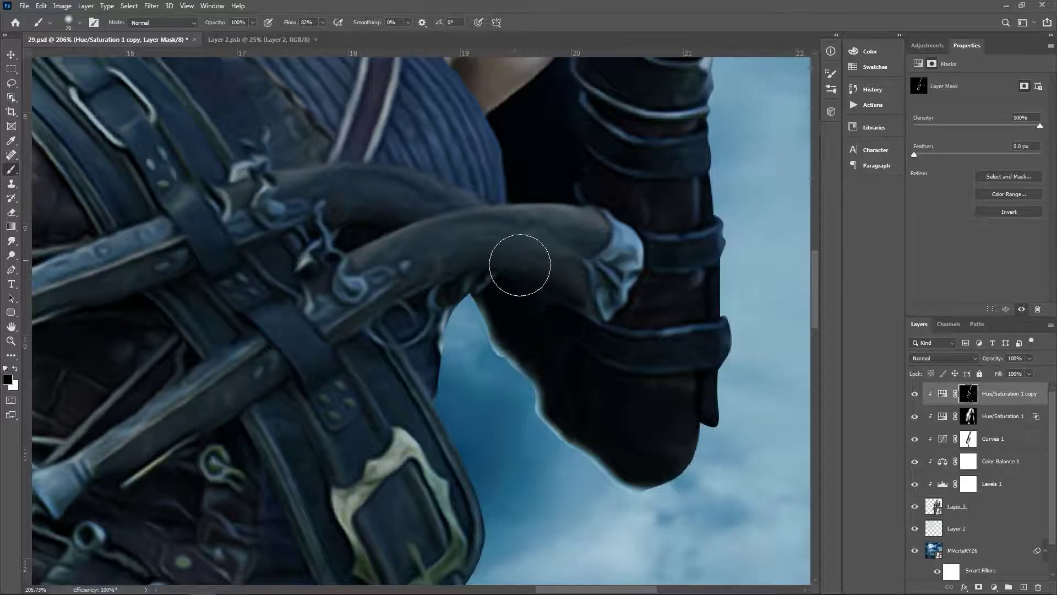
scroll(667, 458, "down", 4)
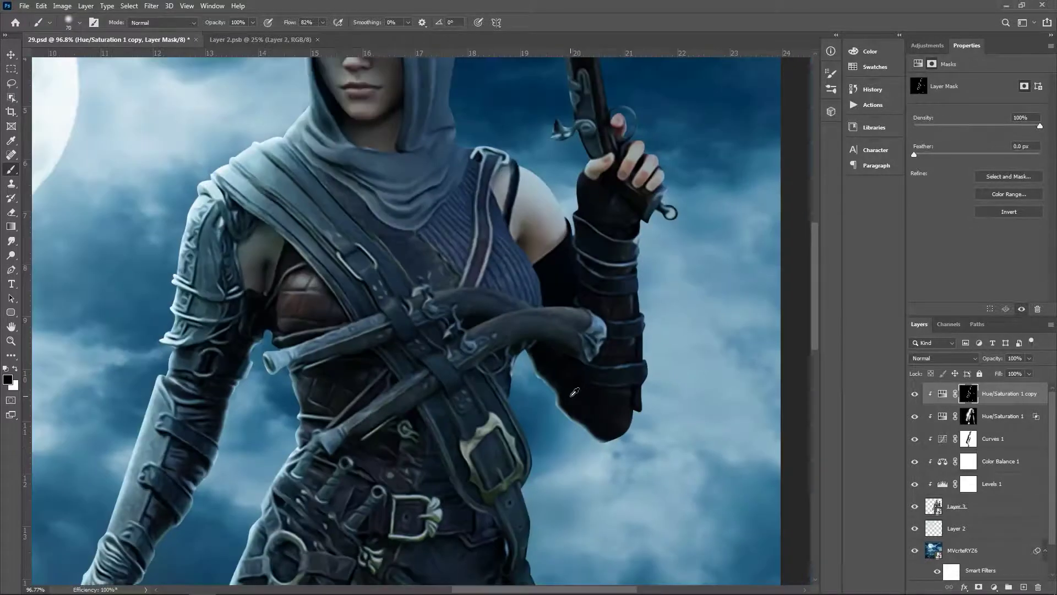
scroll(667, 458, "up", 1)
Paint white on the Hue/Saturation 1 mask with a larger brush over the lower right sleeve
left_click(968, 417)
key("bracketright")
key("bracketright")
key("bracketright")
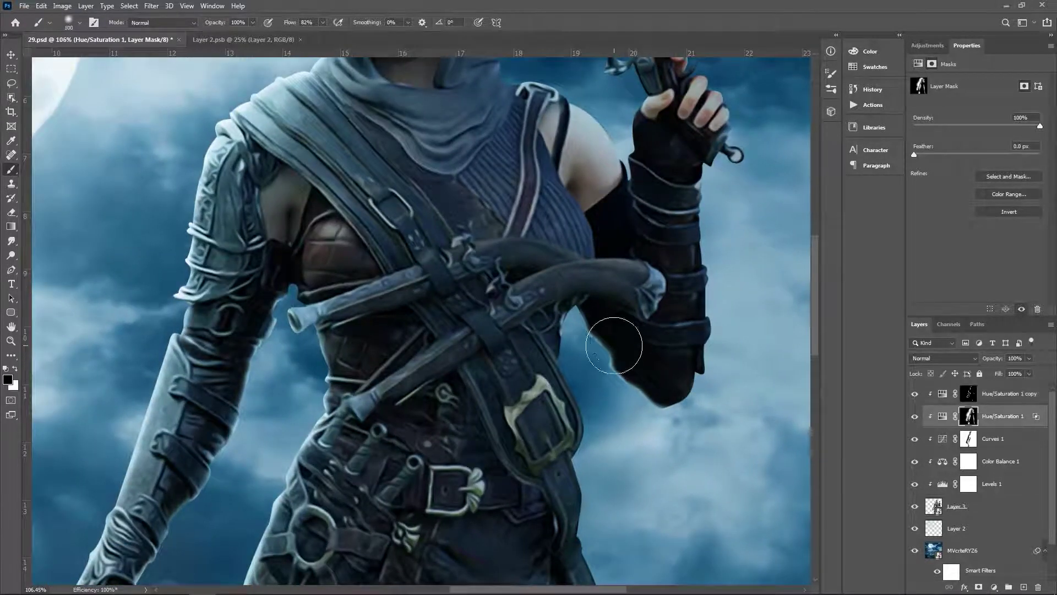
key("x")
left_click_drag(609, 336, 637, 407)
scroll(689, 386, "down", 1)
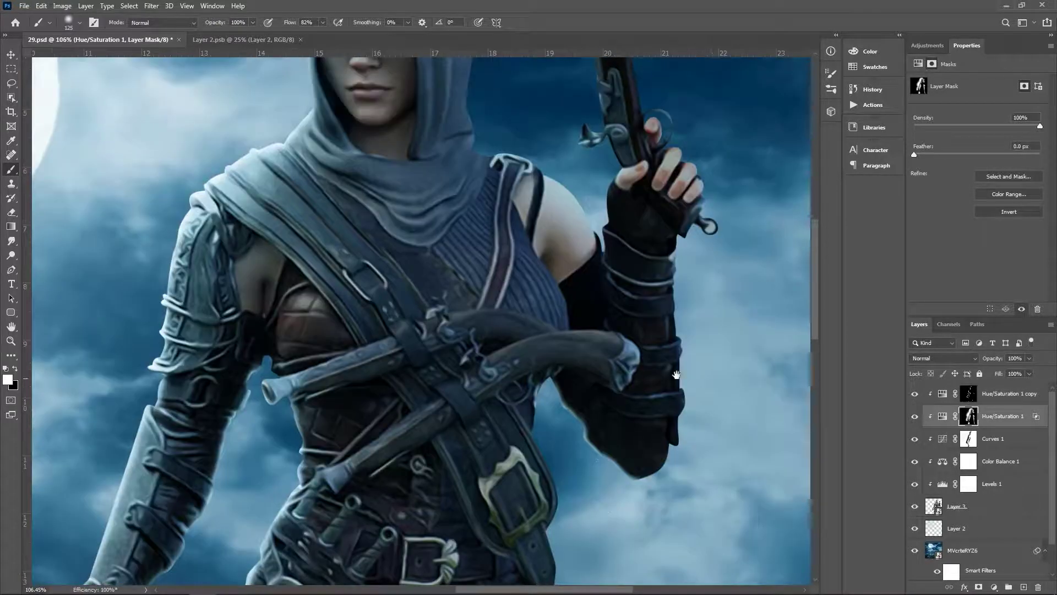
scroll(743, 369, "down", 1)
scroll(764, 362, "up", 1)
scroll(708, 340, "up", 1)
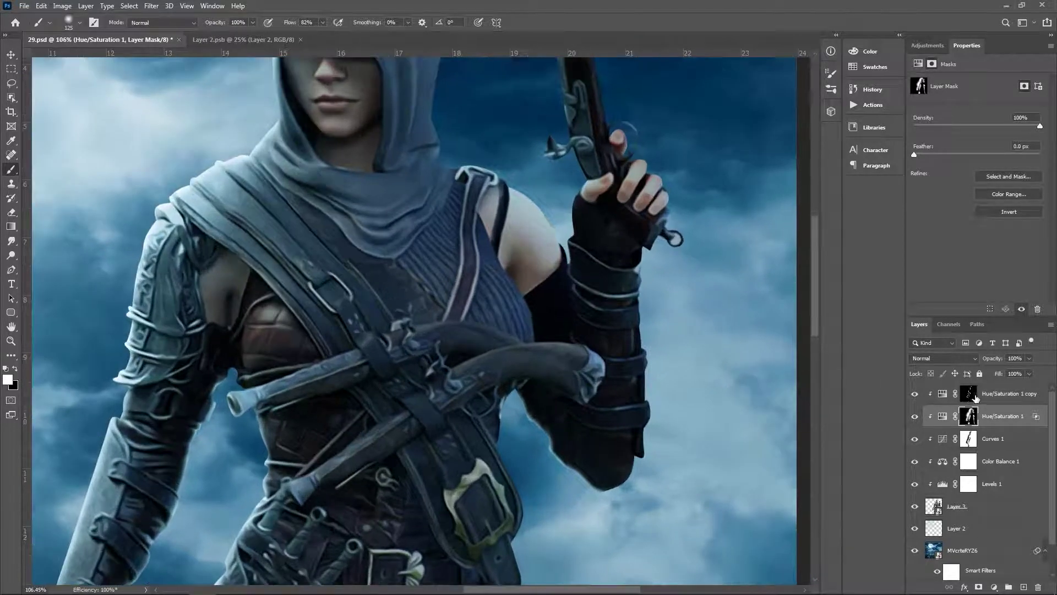
Select the Hue/Saturation 1 copy layer and bring the gap between the legs into view
left_click(976, 397)
scroll(540, 304, "down", 1)
scroll(540, 304, "down", 1)
scroll(540, 304, "up", 1)
scroll(540, 304, "down", 2)
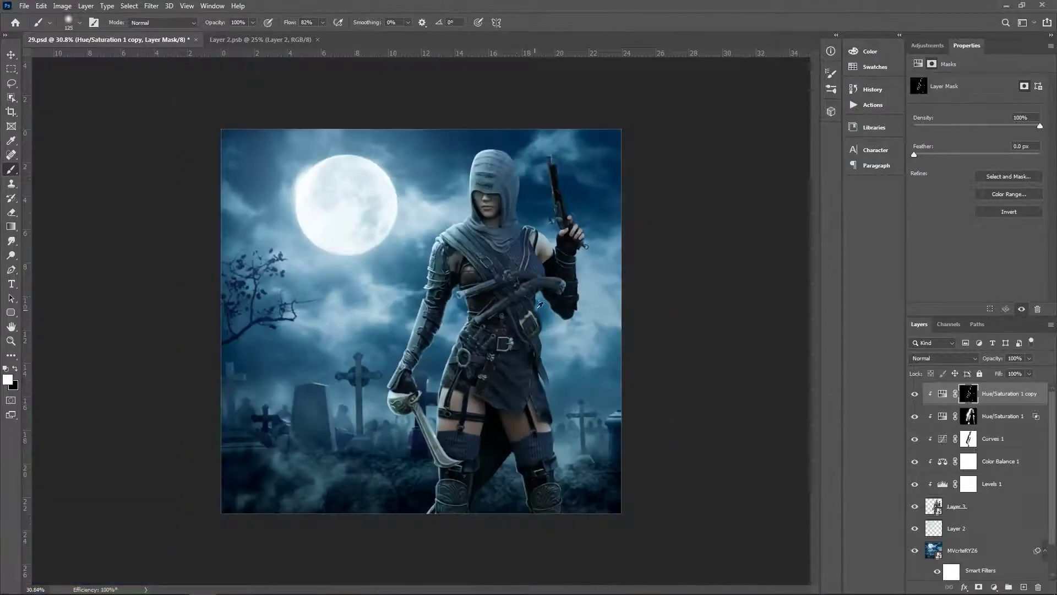
scroll(540, 304, "up", 2)
scroll(539, 304, "up", 1)
scroll(538, 290, "down", 1)
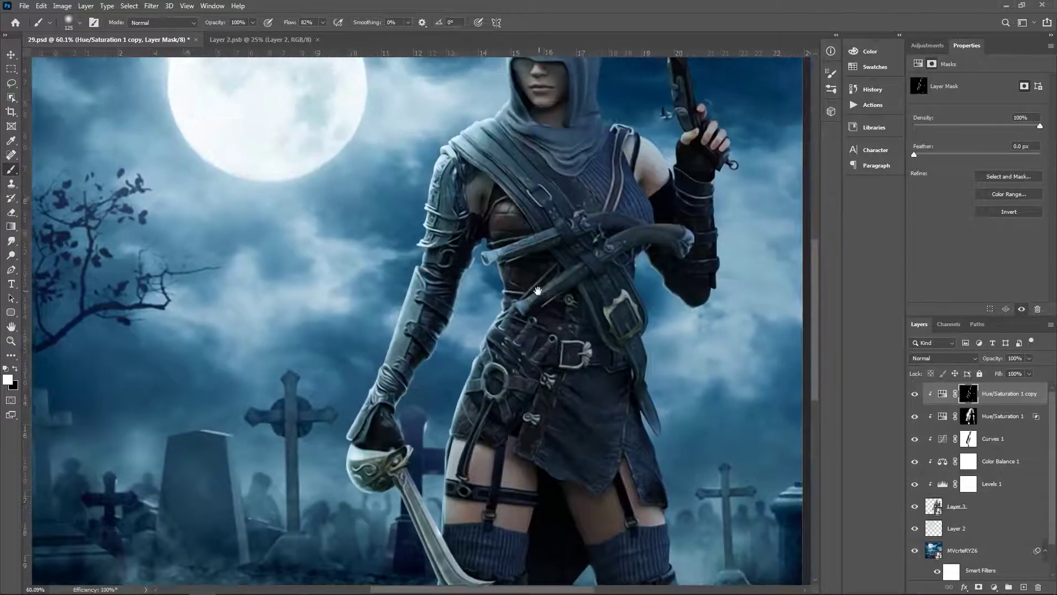
mouse_move(538, 291)
left_mouse_down()
mouse_move(512, 159)
mouse_move(507, 175)
left_mouse_up()
Return to the Hue/Saturation 1 mask and paint the adjustment onto the face
left_click(1003, 416)
scroll(556, 362, "up", 2)
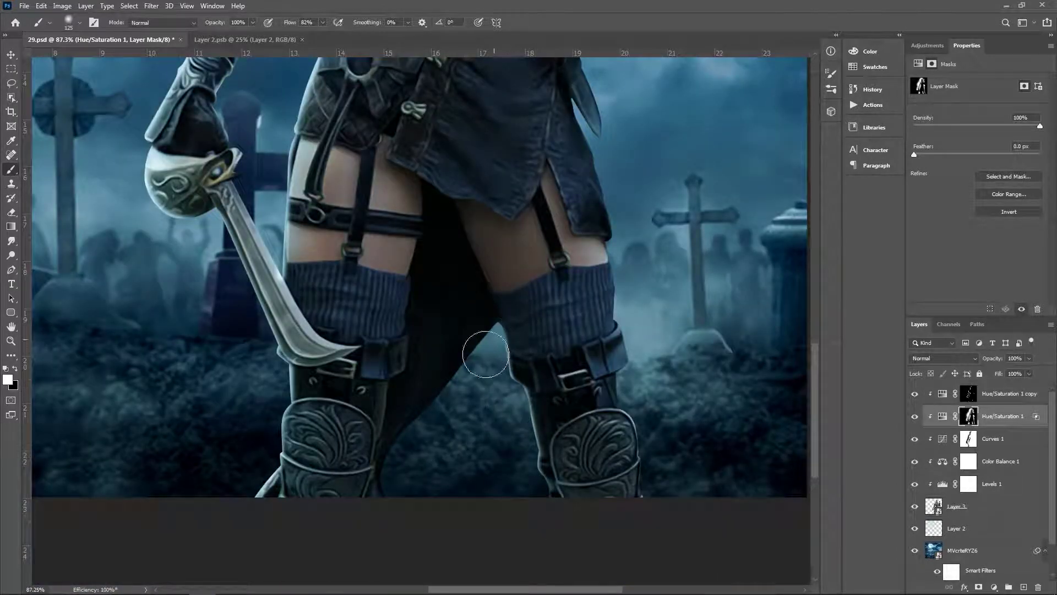
scroll(420, 510, "down", 2)
left_click_drag(374, 142, 394, 368)
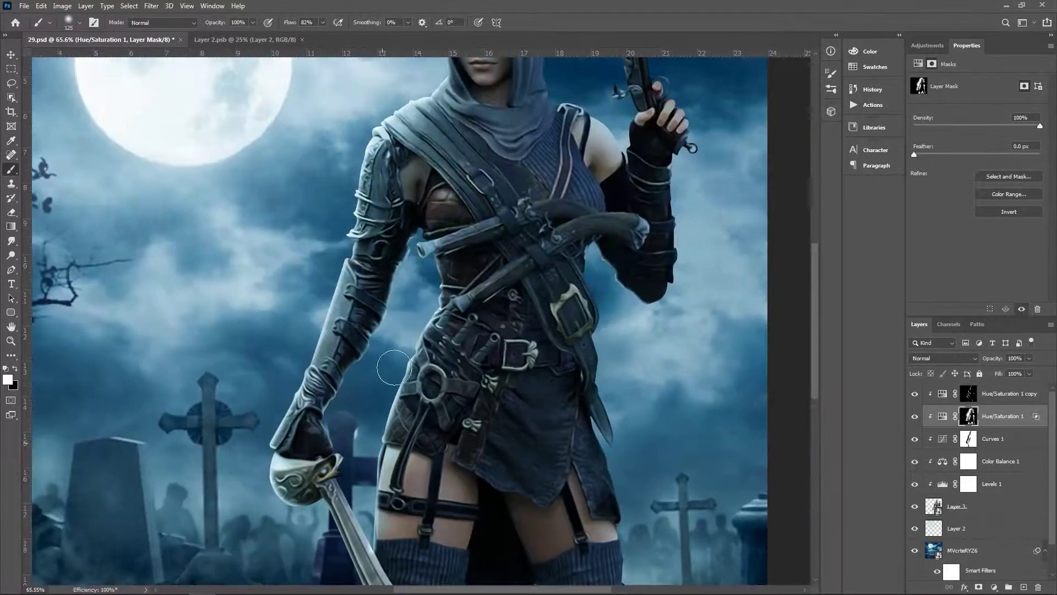
scroll(393, 368, "down", 2)
scroll(307, 439, "up", 5)
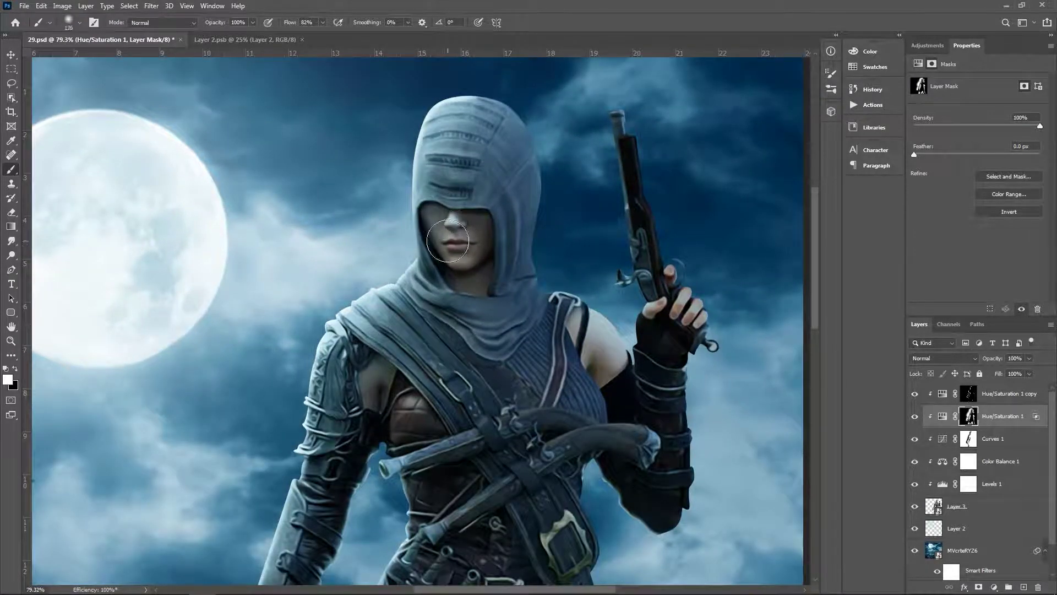
left_click_drag(448, 241, 451, 242)
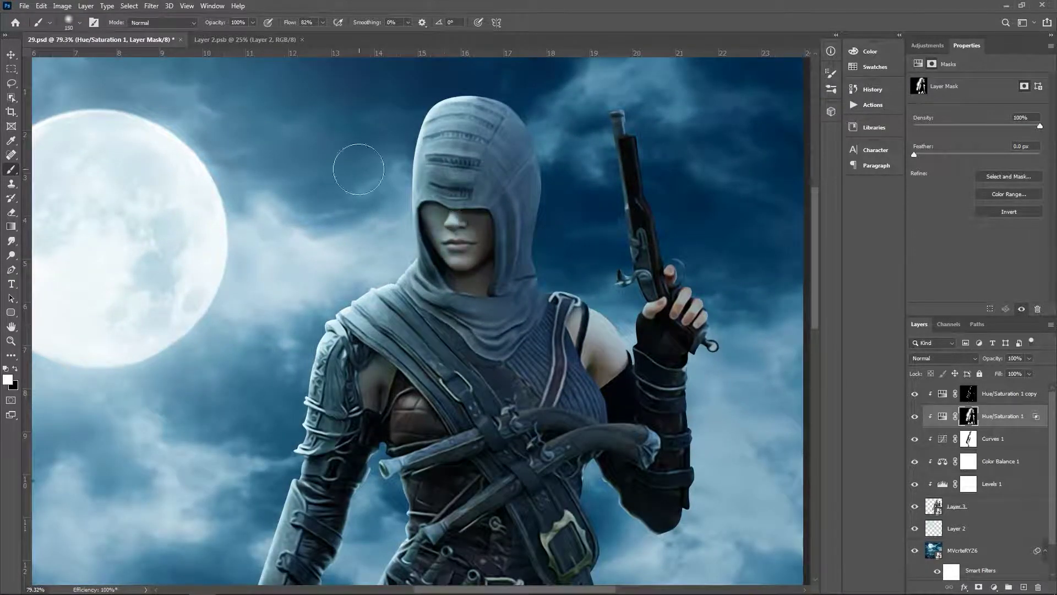
Duplicate the Hue/Saturation 1 copy, clip it to the layer below, and fill its mask black
key("x")
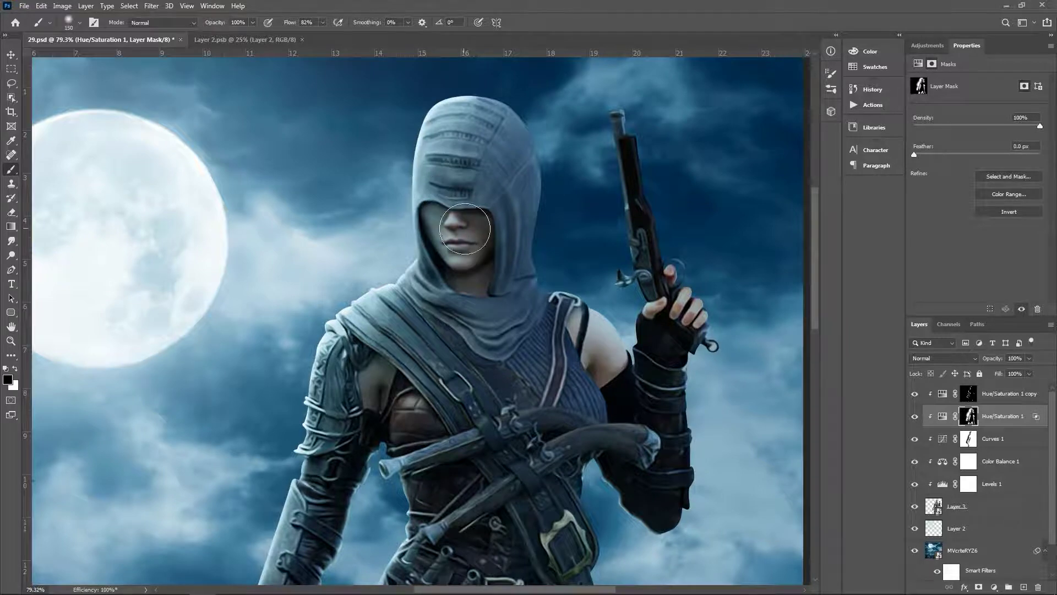
scroll(419, 165, "up", 1)
key("v")
left_click(1006, 394)
key("ctrl+j")
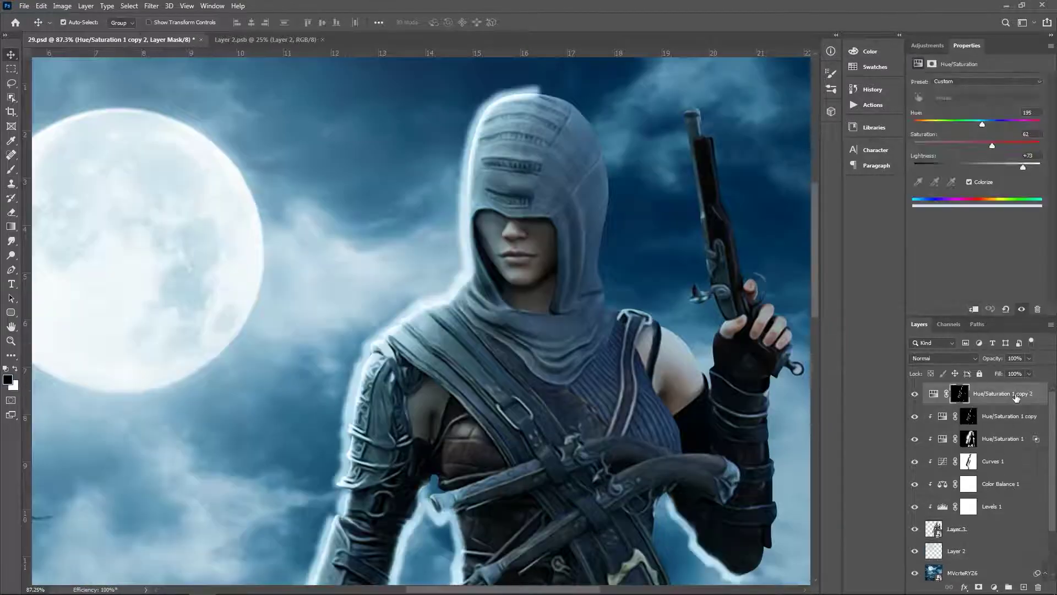
key("ctrl+alt+g")
left_click(972, 395)
key("alt+BackSpace")
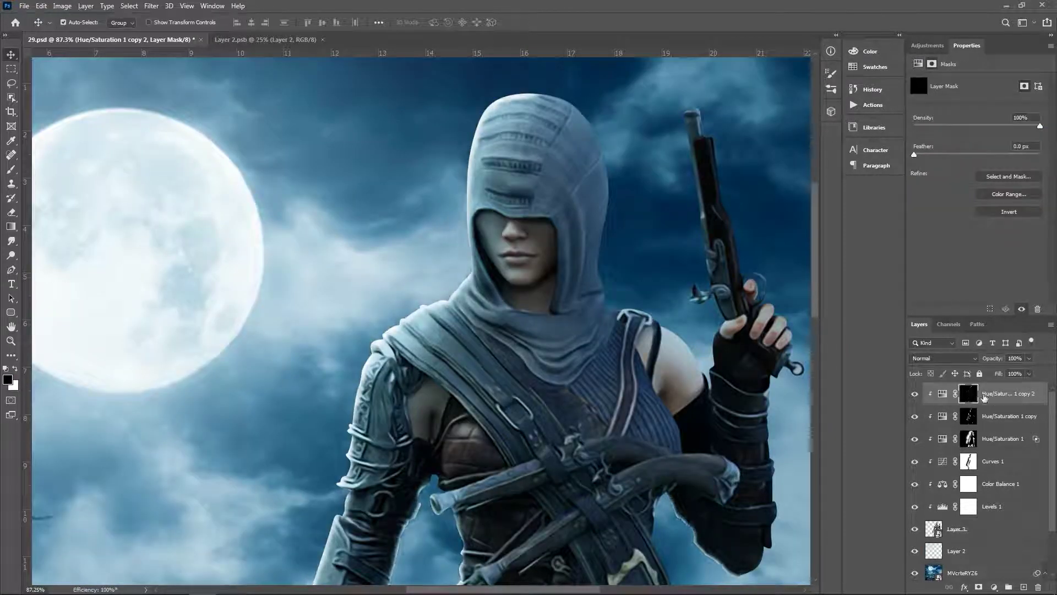
Set up a smaller white brush with flow reduced to 52%
key("x")
key("b")
scroll(512, 380, "up", 3)
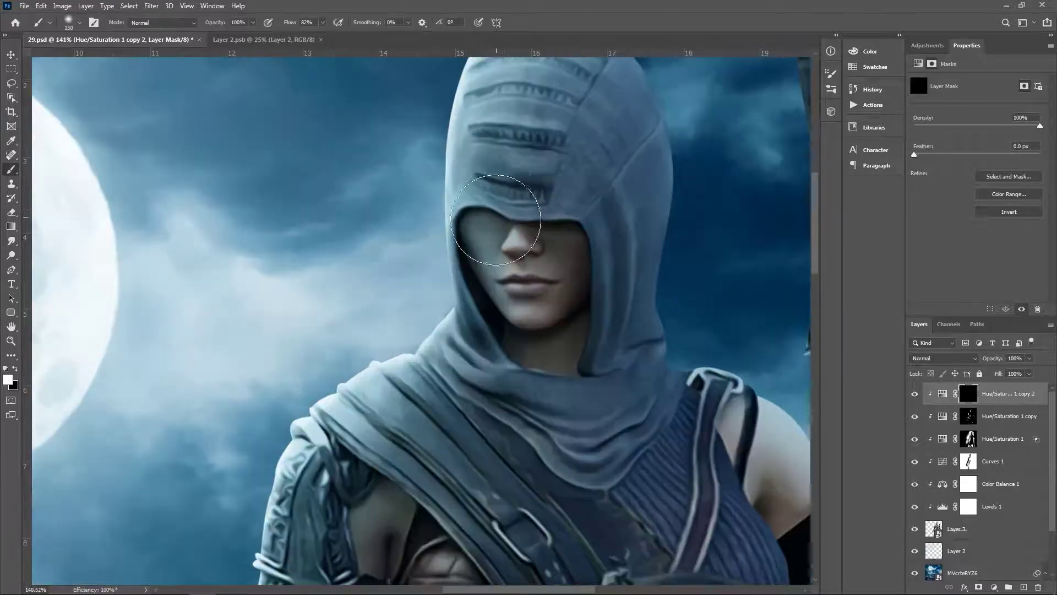
scroll(529, 308, "up", 2)
key("bracketleft")
key("bracketleft")
key("bracketleft")
left_click(323, 22)
left_click_drag(314, 38, 300, 37)
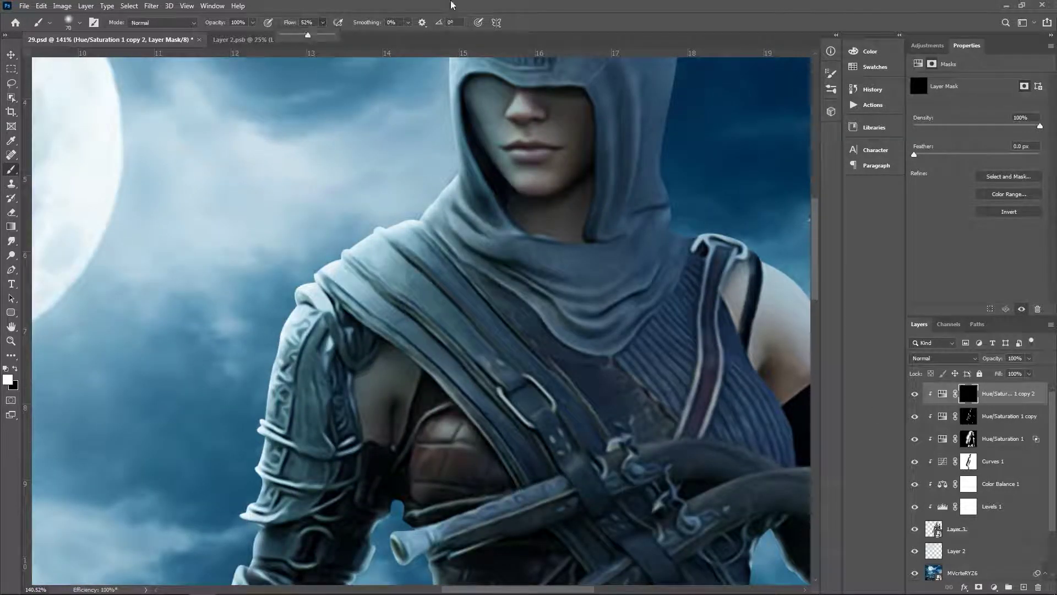
key("bracketleft")
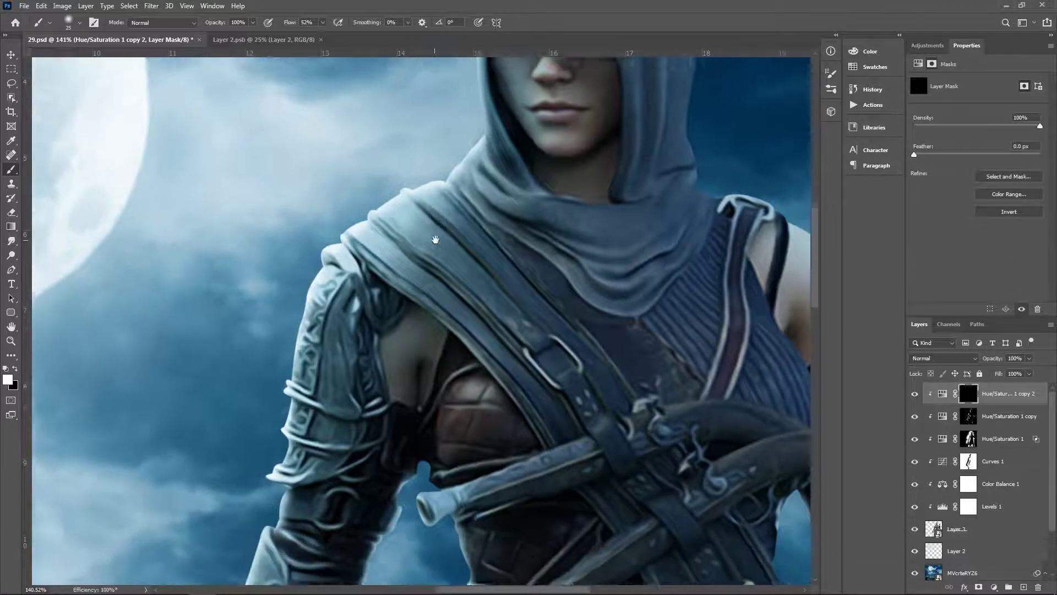
Paint the tint onto the hood's shoulder edge, shoulder strap and arm band edges
mouse_move(413, 258)
left_mouse_down()
mouse_move(451, 243)
mouse_move(455, 218)
left_mouse_up()
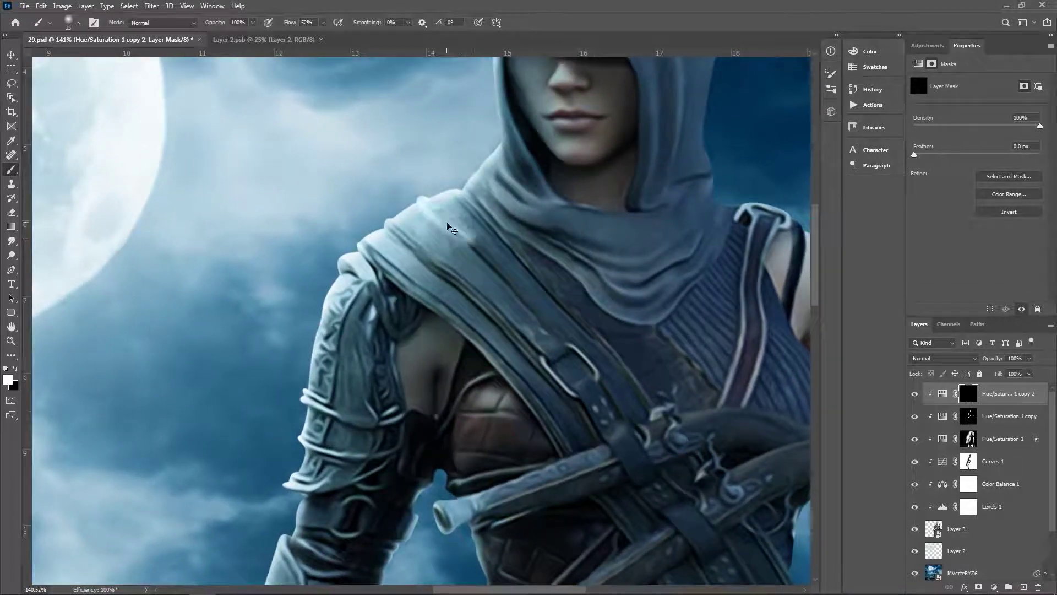
left_click_drag(421, 196, 422, 196)
mouse_move(456, 280)
left_mouse_down()
mouse_move(398, 284)
mouse_move(415, 258)
left_mouse_up()
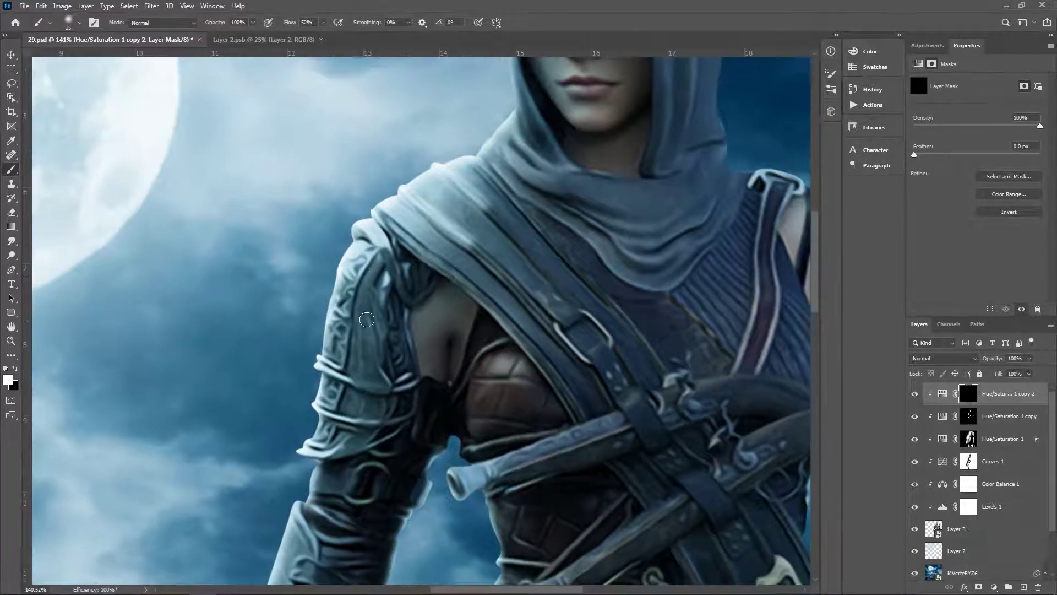
left_click_drag(348, 379, 307, 350)
left_click_drag(333, 415, 316, 453)
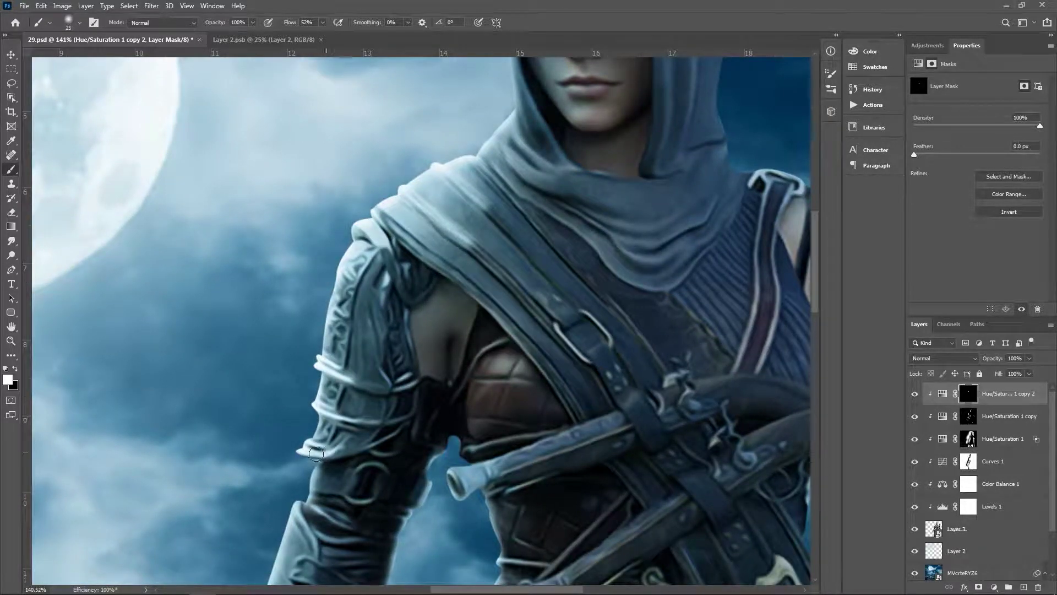
Limit the copy's blending to lighter tones with the Underlying Layer Blend If slider
double_click(1017, 402)
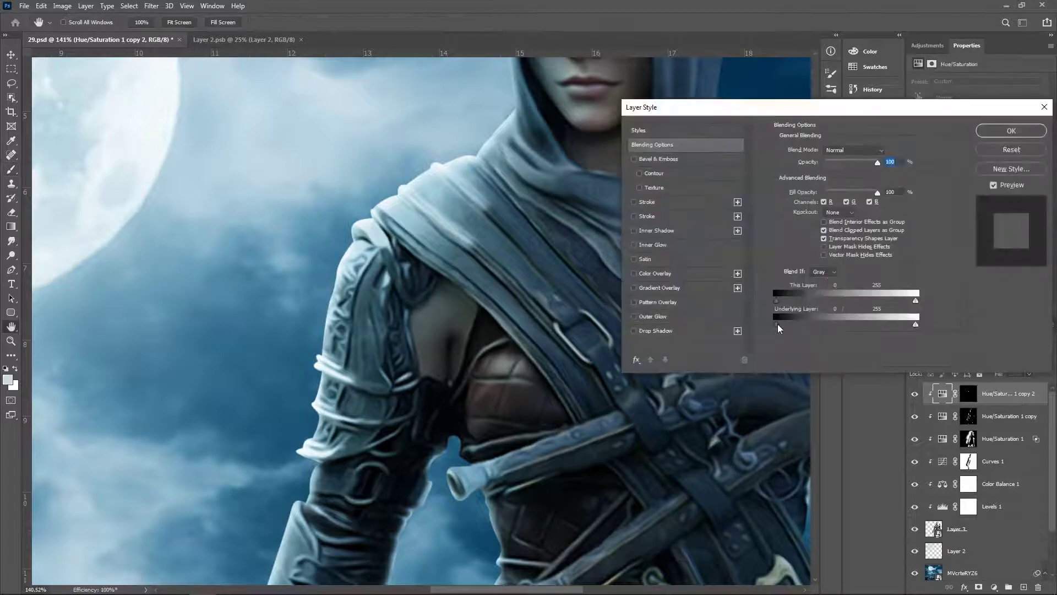
left_click_drag(777, 324, 832, 325)
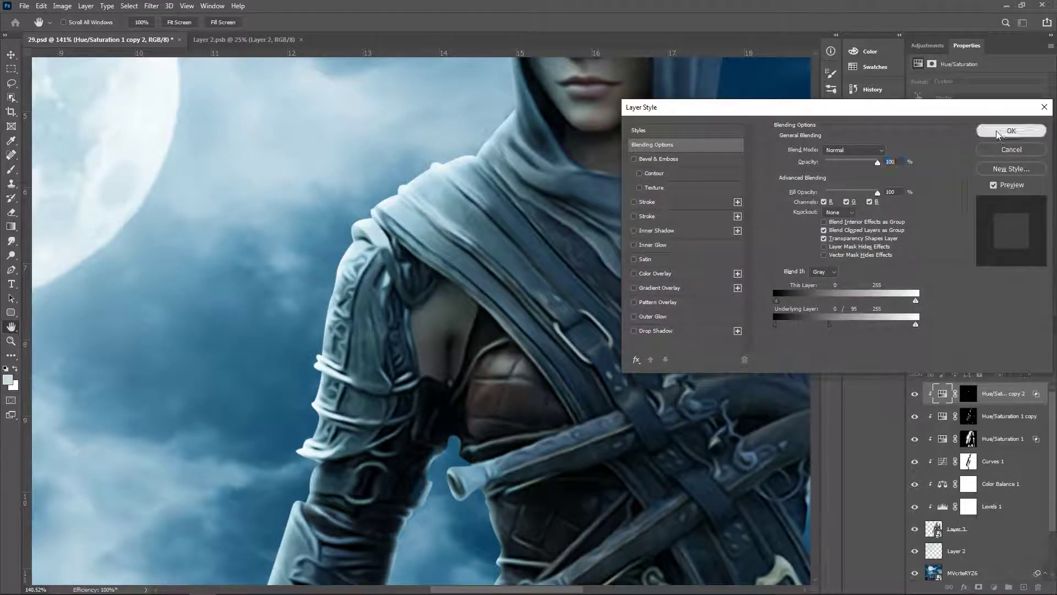
left_click(1012, 131)
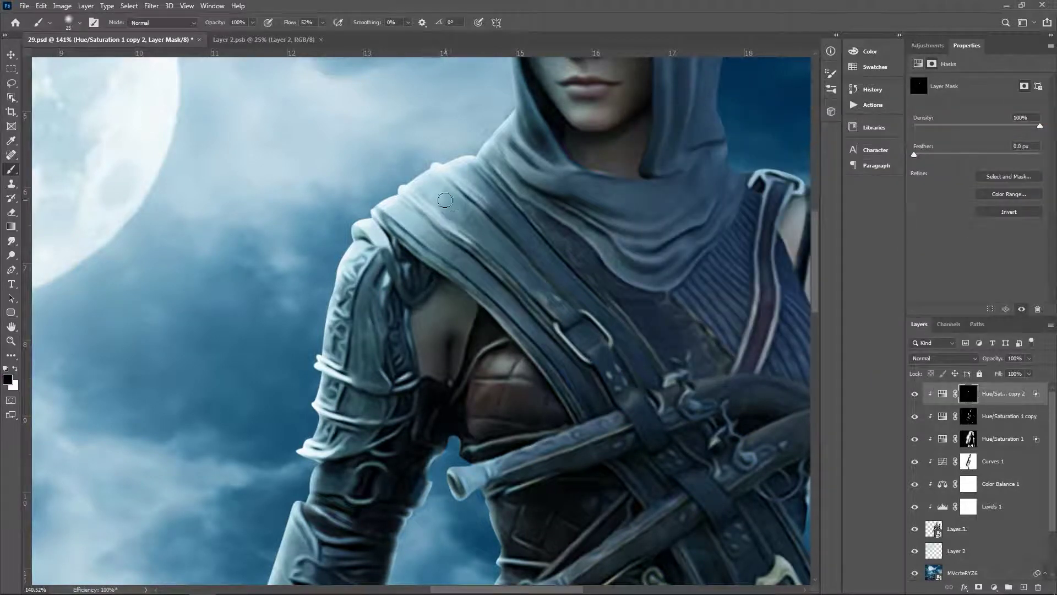
Paint white rim highlights along the arm's left edge and the forearm's outer edge
left_click_drag(428, 216, 452, 202)
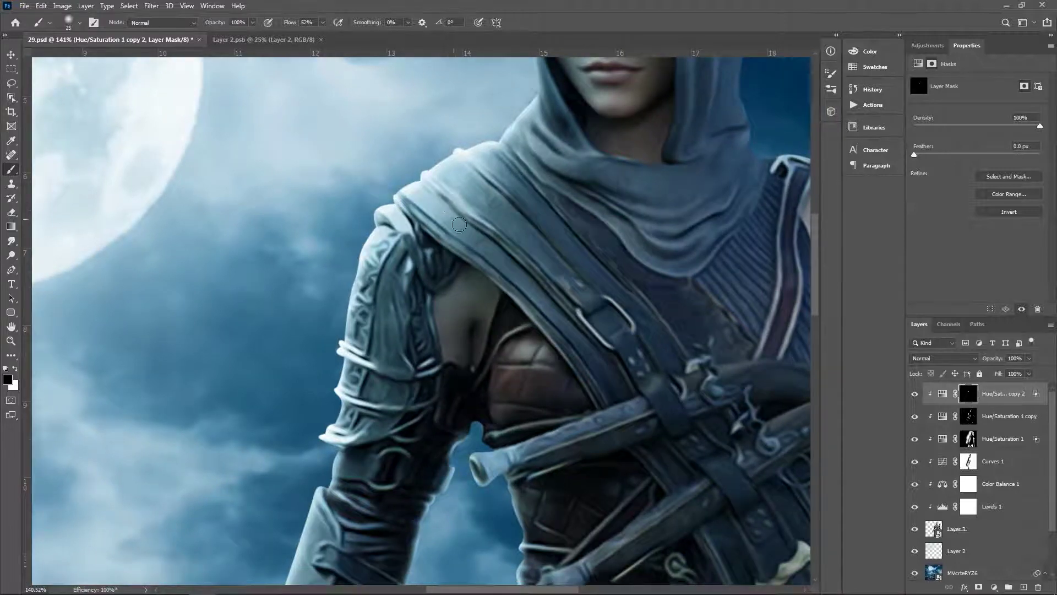
scroll(466, 212, "down", 3)
key("x")
scroll(349, 303, "down", 2)
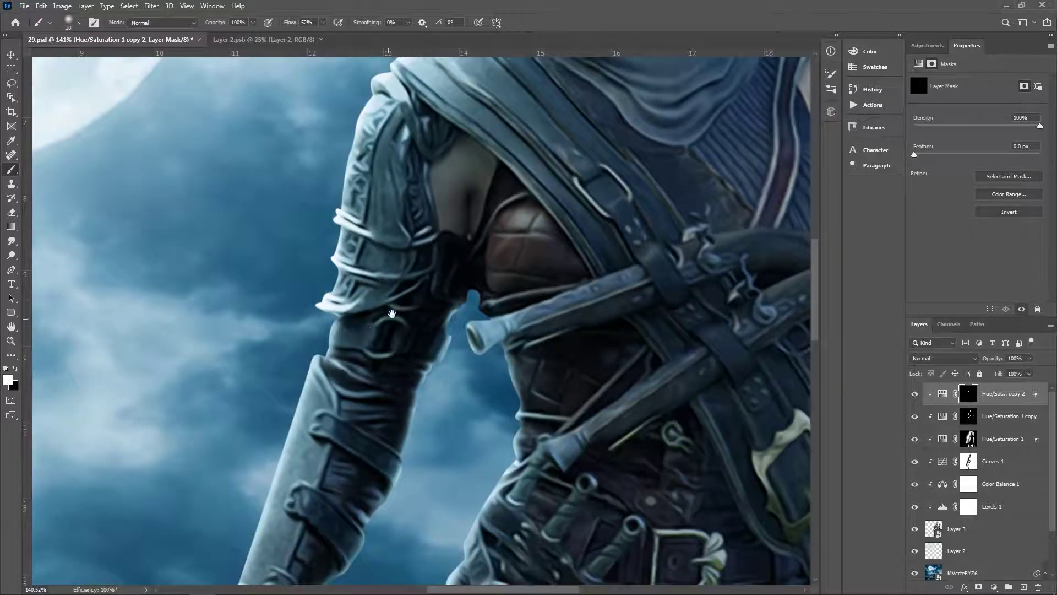
left_click_drag(392, 314, 425, 278)
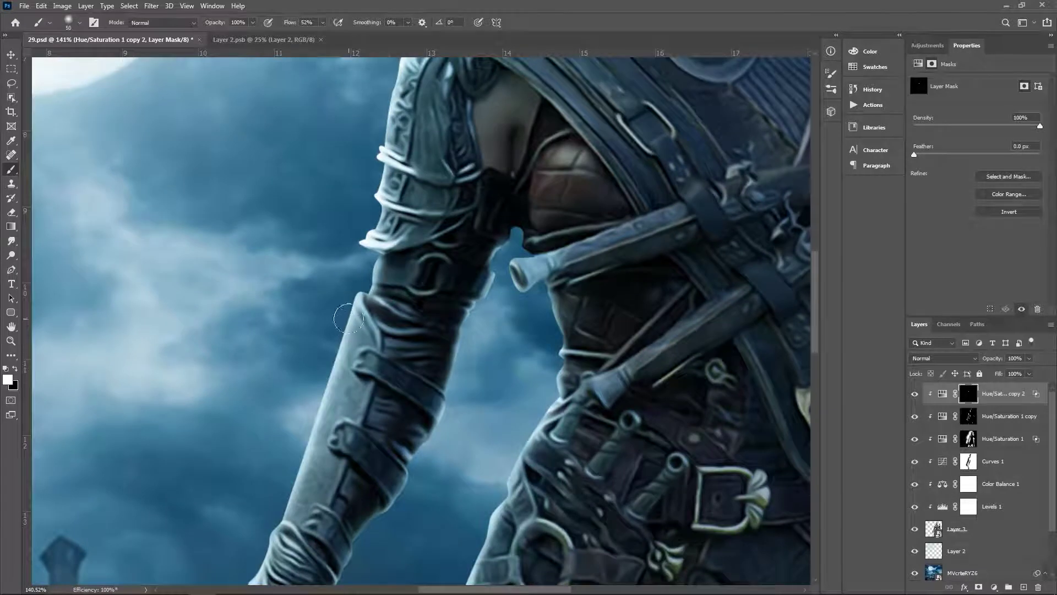
mouse_move(348, 315)
left_mouse_down()
mouse_move(366, 248)
mouse_move(284, 473)
left_mouse_up()
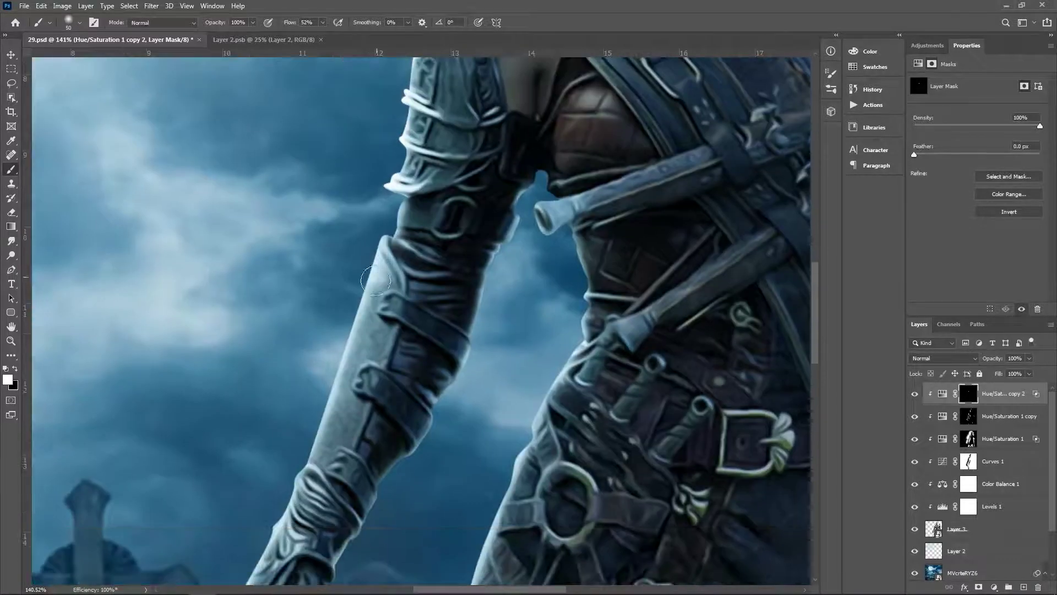
mouse_move(246, 372)
left_mouse_down()
mouse_move(260, 307)
mouse_move(333, 217)
mouse_move(342, 180)
mouse_move(378, 222)
left_mouse_up()
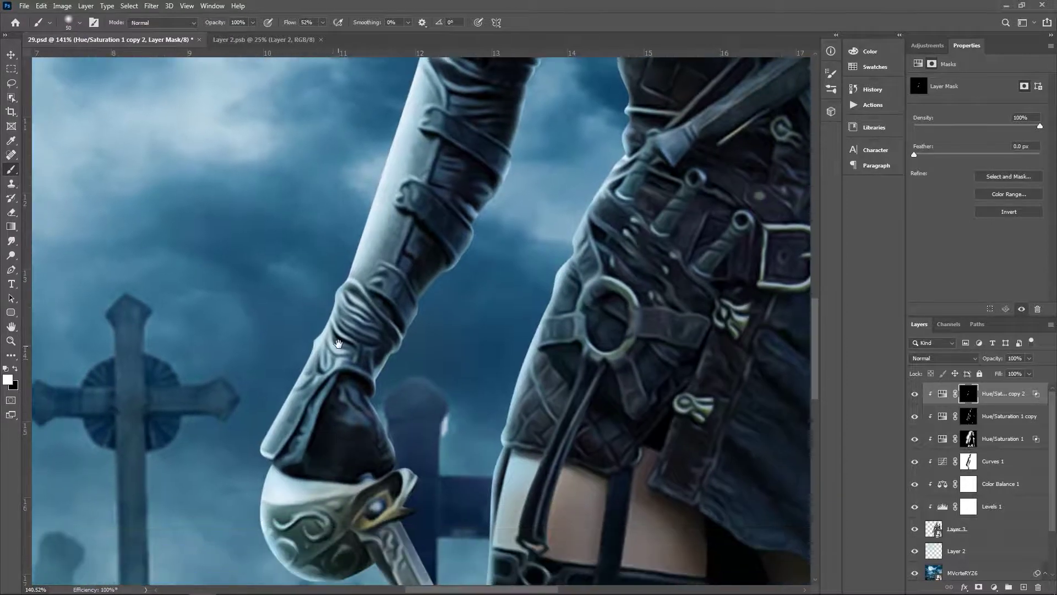
left_click_drag(338, 343, 313, 379)
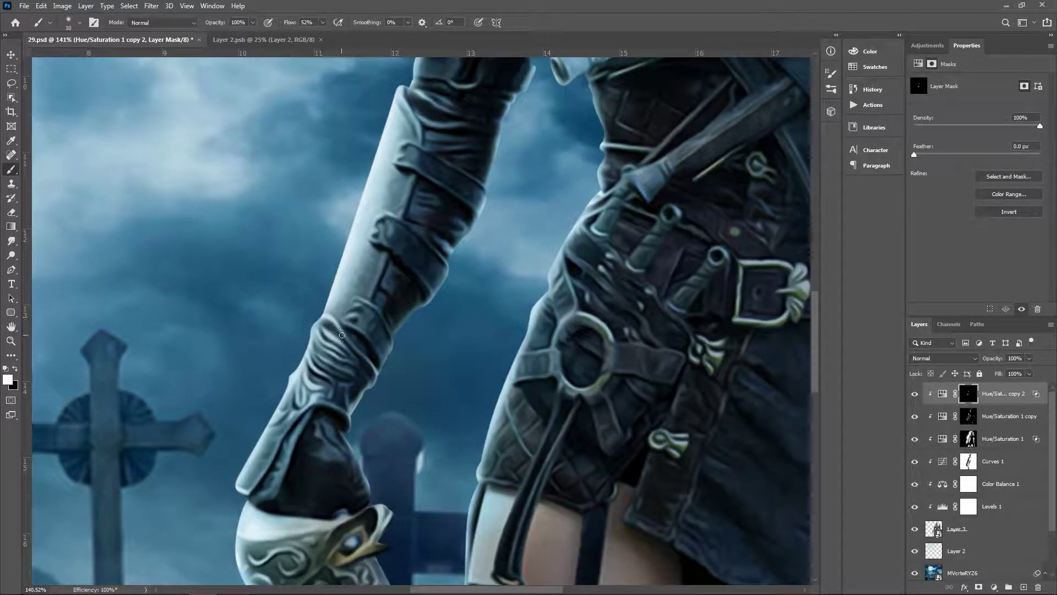
left_click_drag(344, 354, 319, 340)
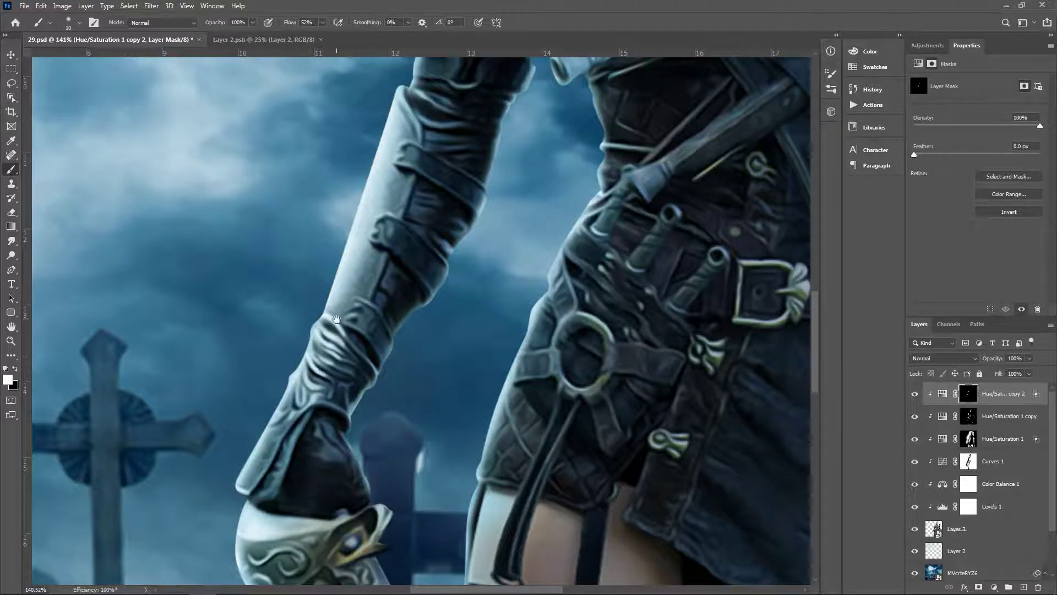
Brighten the dagger hilt, the belt edge and the belt strap edges
left_click_drag(453, 116, 409, 259)
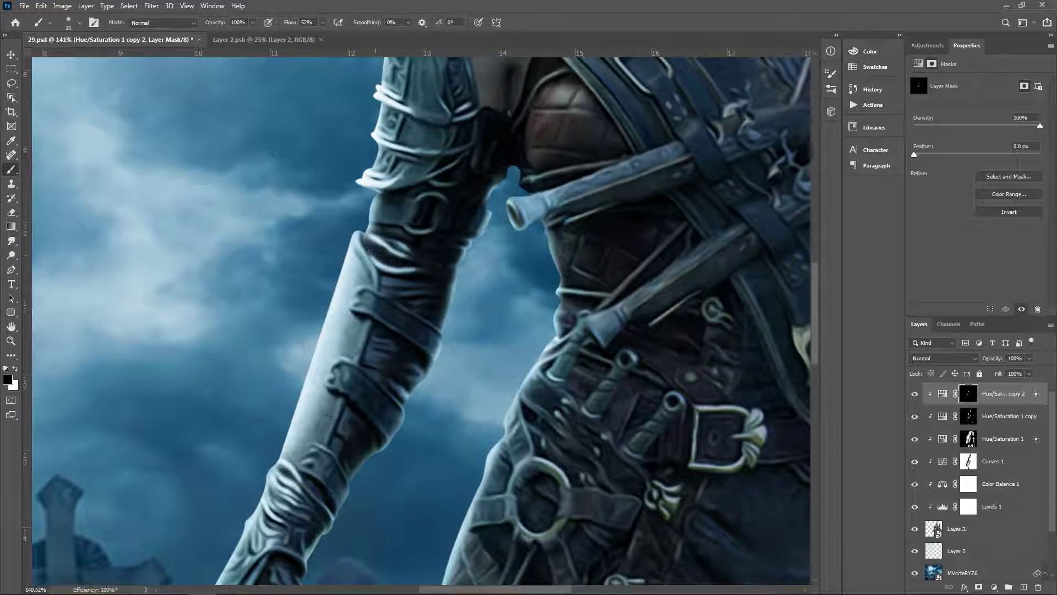
left_click_drag(385, 264, 446, 207)
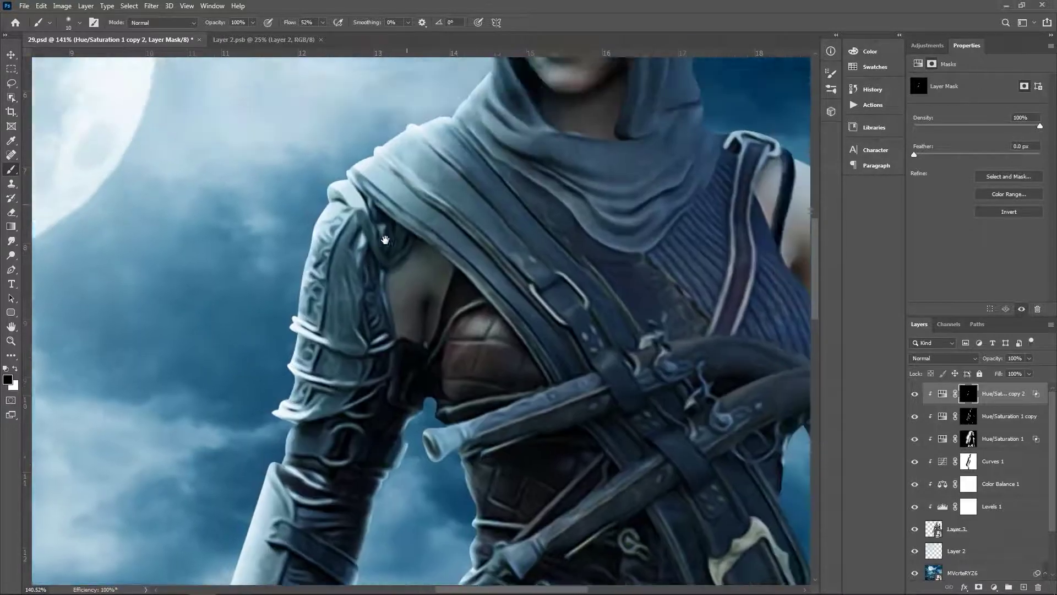
scroll(446, 206, "down", 2)
scroll(441, 275, "down", 5)
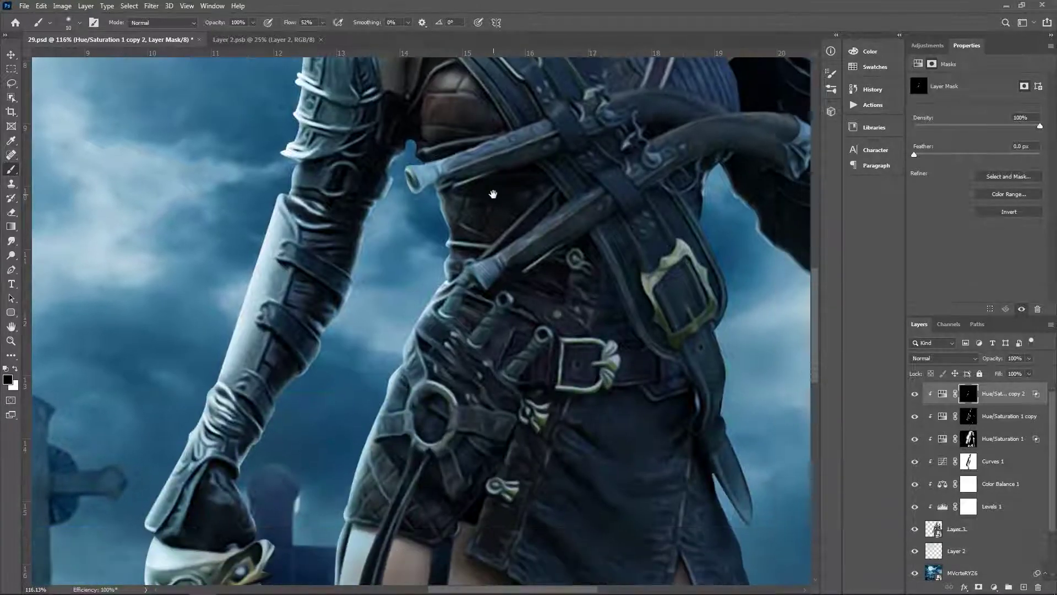
left_click_drag(441, 308, 409, 337)
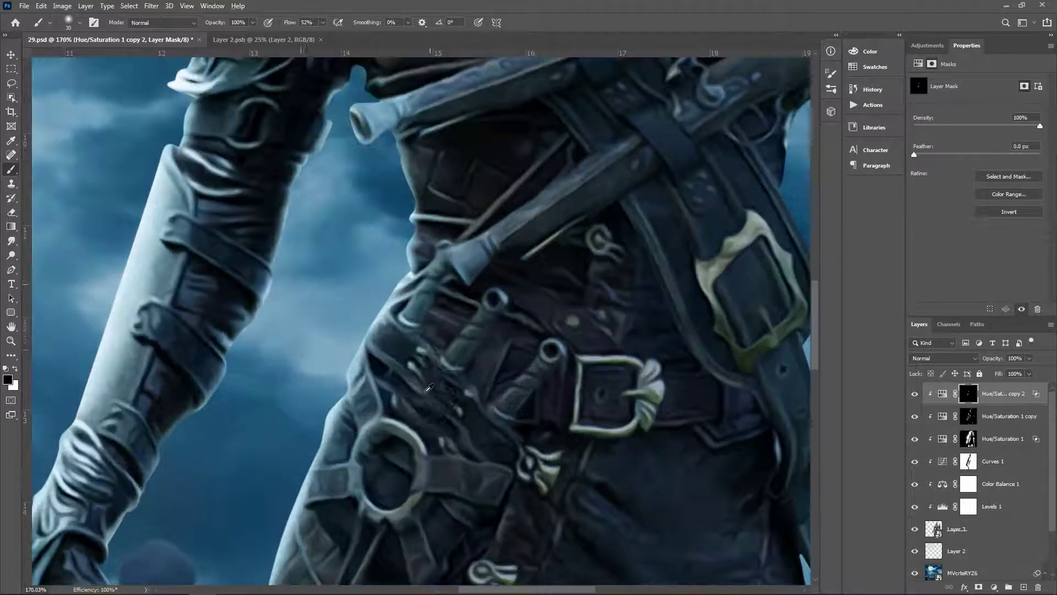
scroll(439, 327, "up", 3)
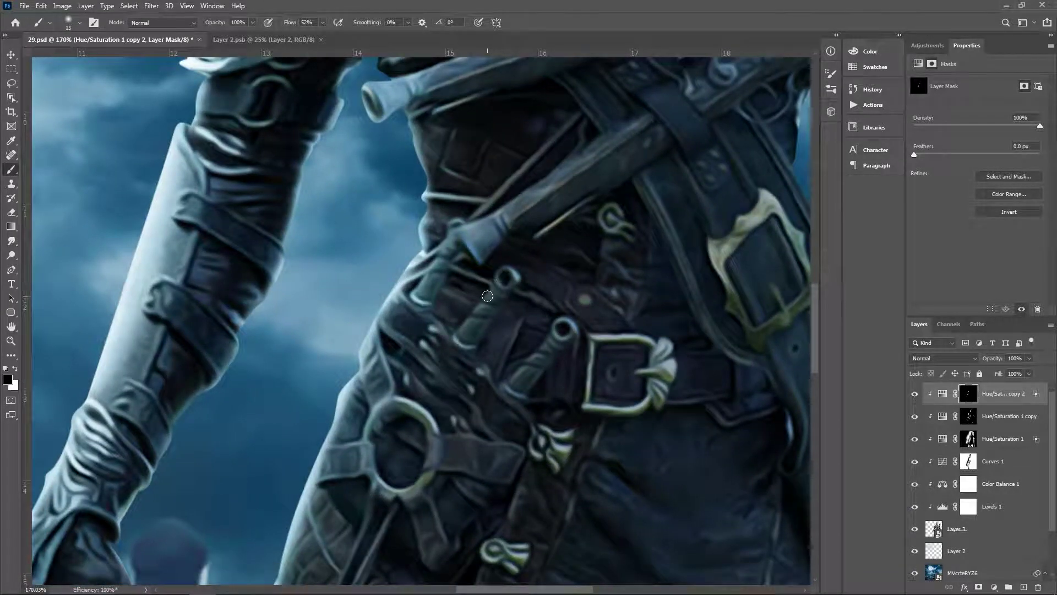
left_click_drag(494, 276, 464, 317)
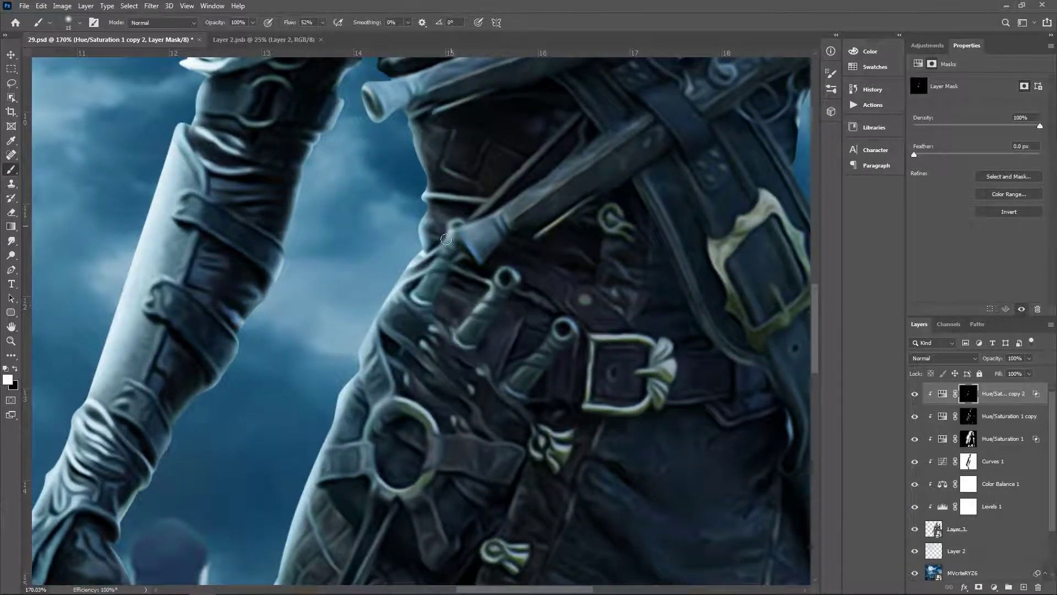
mouse_move(447, 239)
left_mouse_down()
mouse_move(413, 297)
mouse_move(429, 227)
left_mouse_up()
left_click_drag(576, 203, 526, 262)
left_click_drag(455, 306, 493, 286)
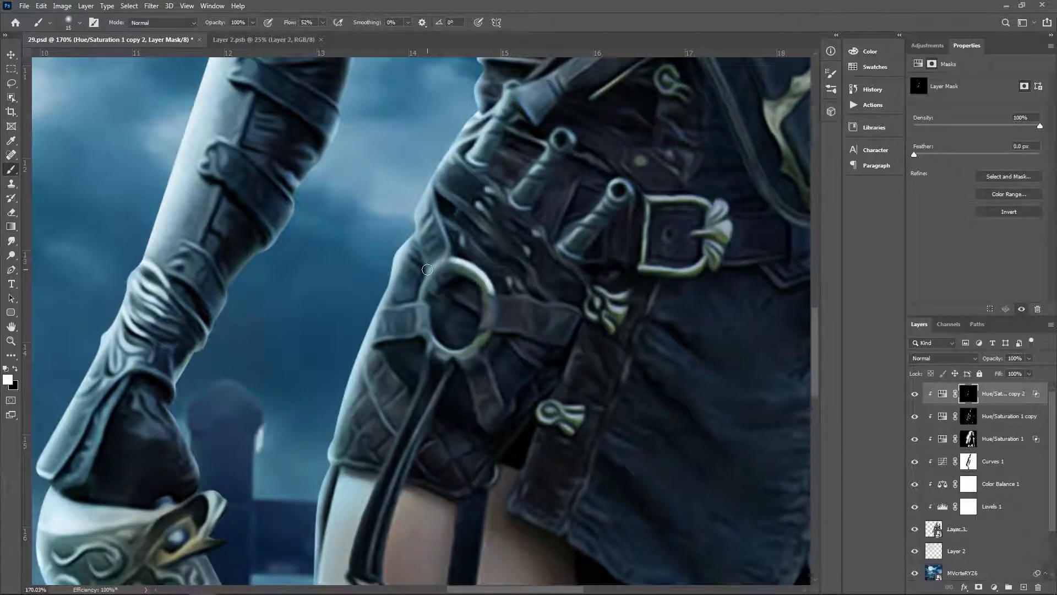
Brighten the strap running from the belt ring down to the garter
scroll(420, 295, "down", 3)
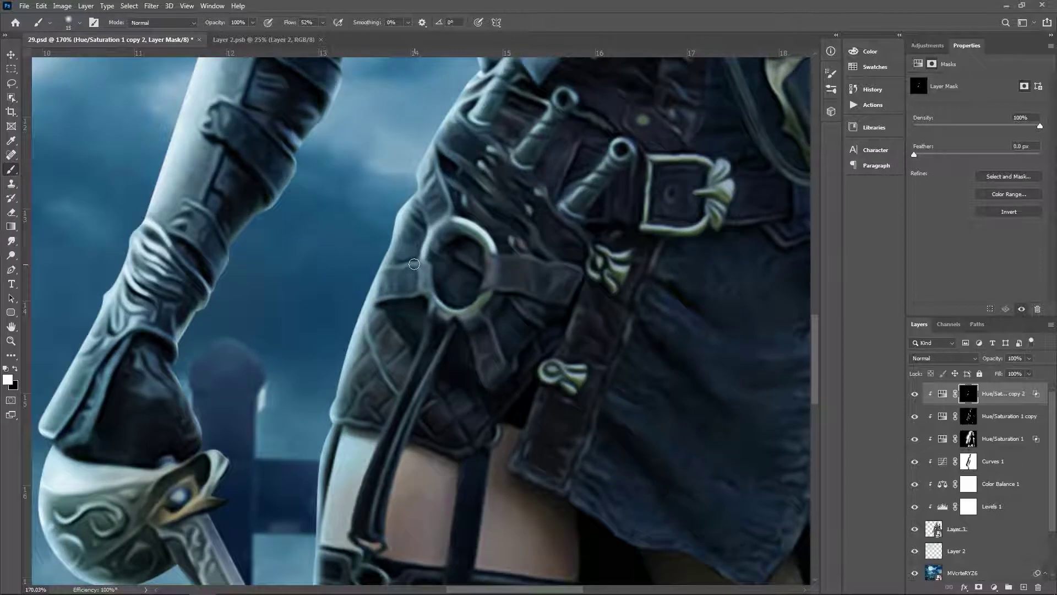
left_click_drag(414, 264, 391, 291)
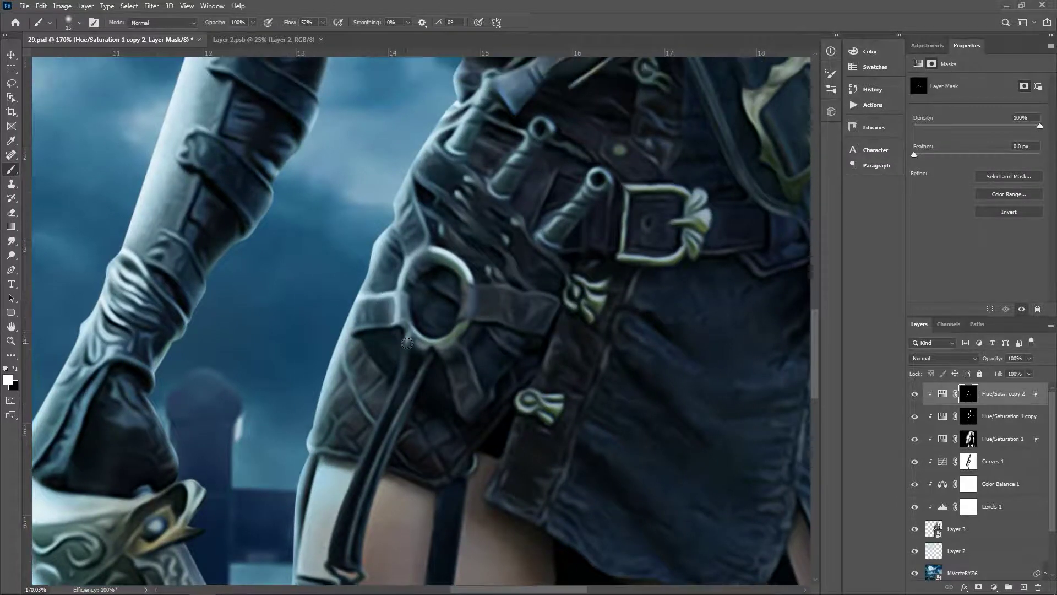
left_click_drag(429, 345, 446, 276)
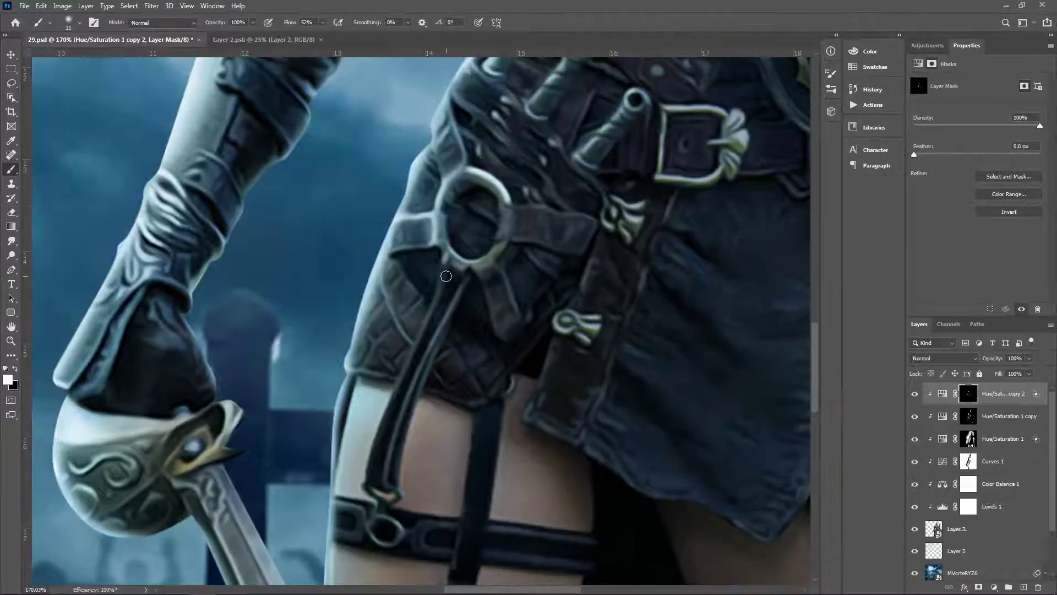
left_click_drag(428, 325, 367, 471)
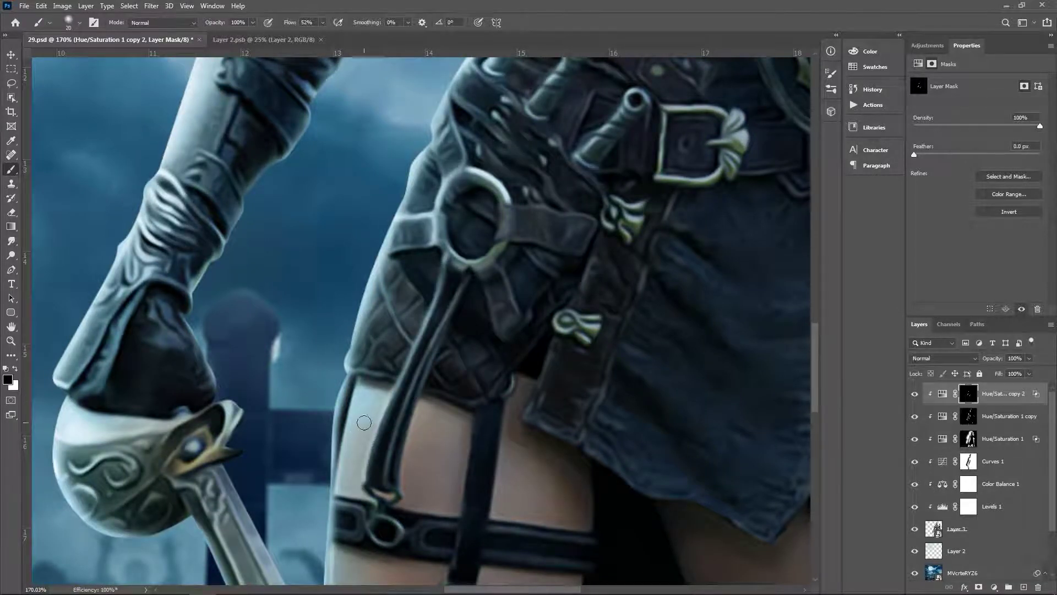
left_click_drag(364, 422, 424, 338)
Paint the lighter tint onto the left part of the garter band with a smaller brush
scroll(395, 404, "down", 1)
scroll(388, 380, "down", 3)
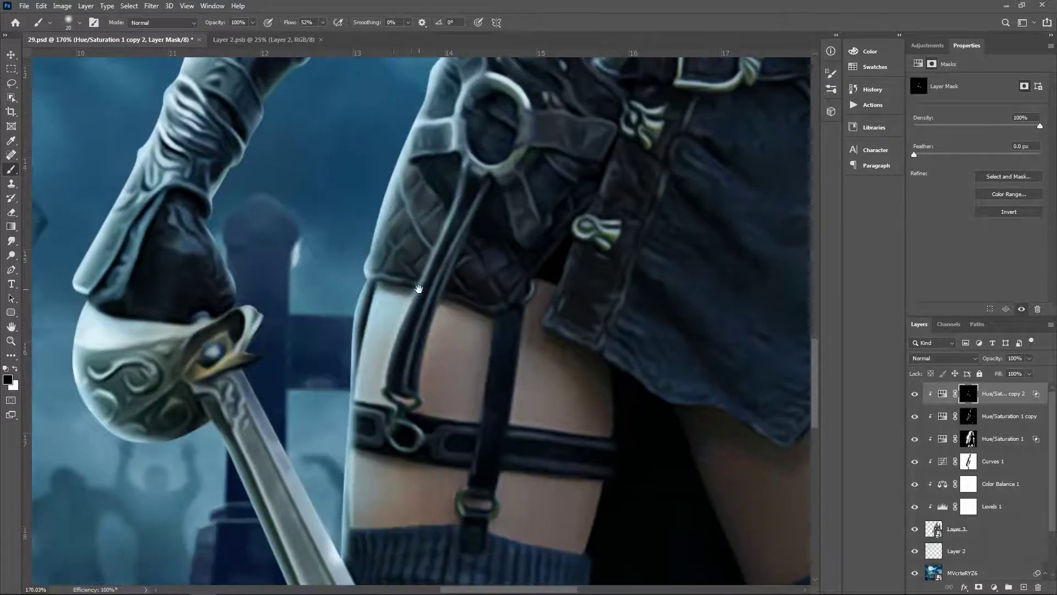
scroll(380, 352, "down", 2)
key("x")
scroll(426, 444, "down", 5)
key("bracketleft")
scroll(396, 435, "up", 2)
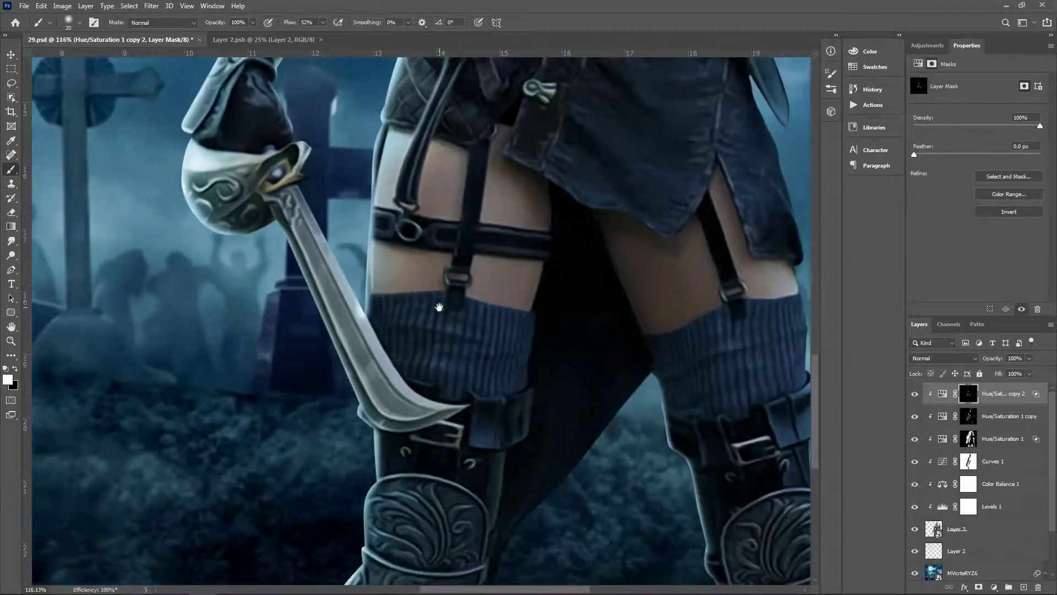
scroll(441, 302, "up", 2)
scroll(380, 237, "up", 2)
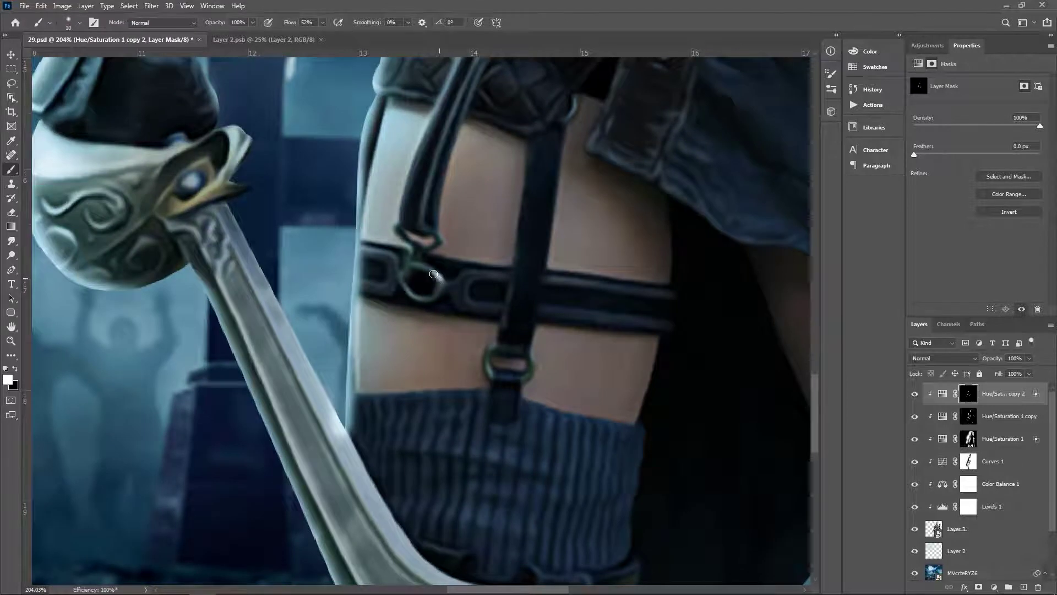
mouse_move(404, 265)
left_mouse_down()
mouse_move(368, 254)
mouse_move(386, 258)
mouse_move(392, 288)
mouse_move(370, 288)
left_mouse_up()
key("bracketright")
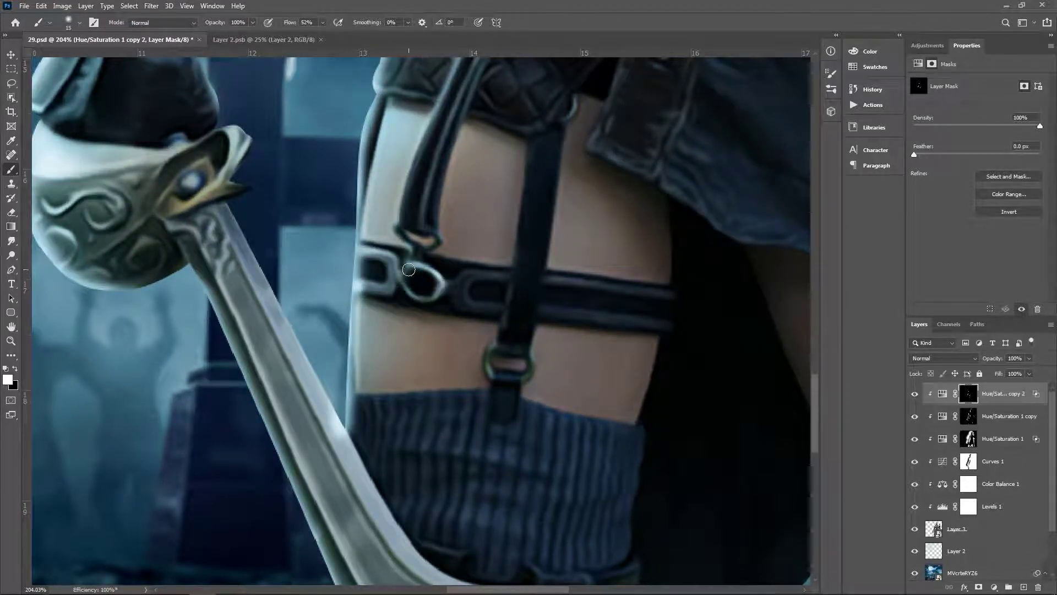
Extend the tint along the garter band's loop, then erase it from the band's right end
mouse_move(505, 277)
left_mouse_down()
mouse_move(465, 278)
mouse_move(472, 290)
left_mouse_up()
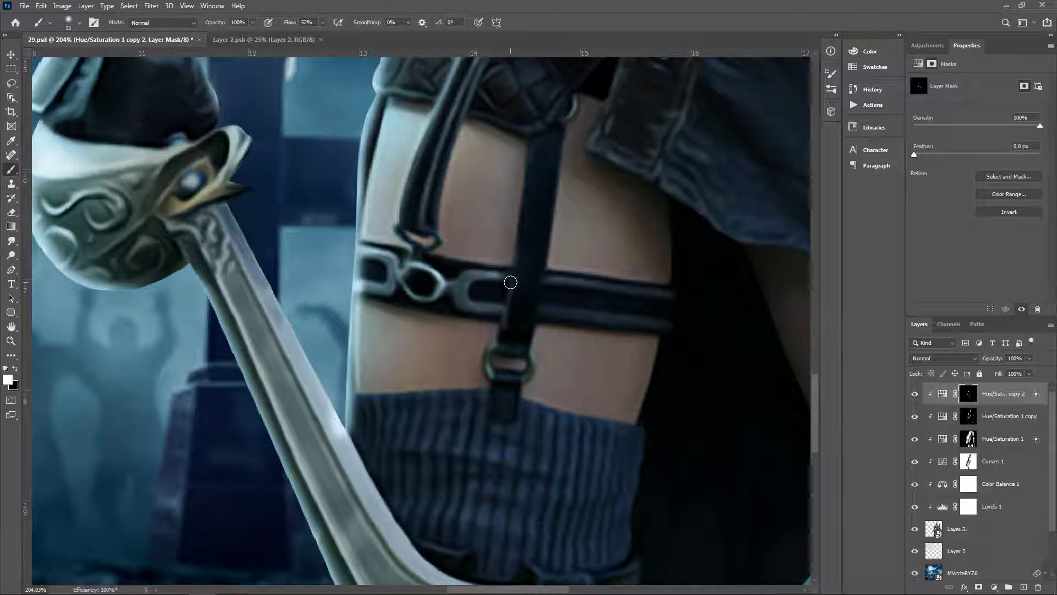
mouse_move(546, 282)
left_mouse_down()
mouse_move(529, 312)
mouse_move(647, 321)
left_mouse_up()
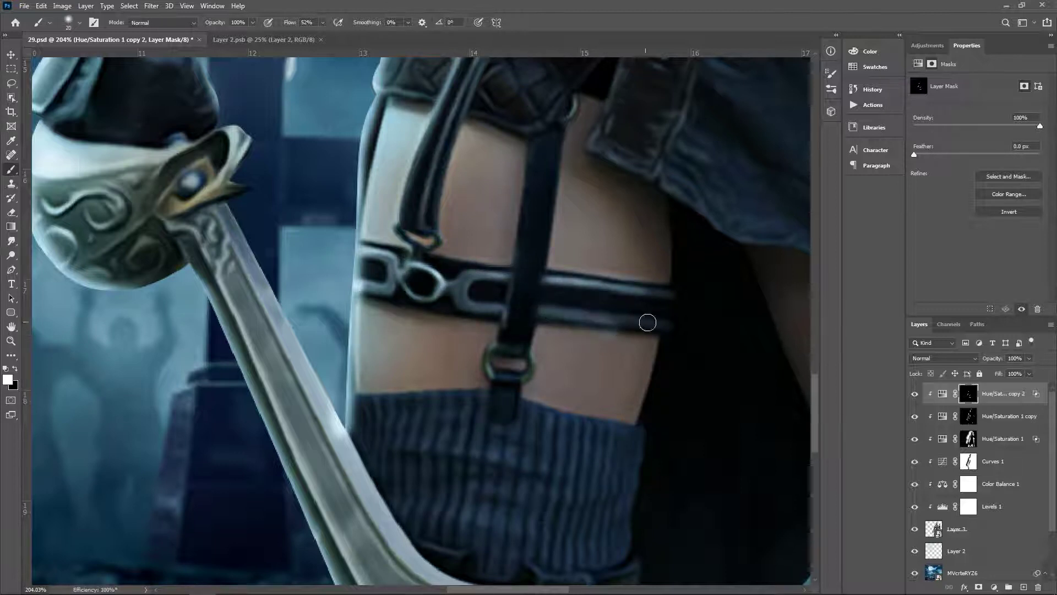
left_click_drag(571, 303, 550, 312)
key("x")
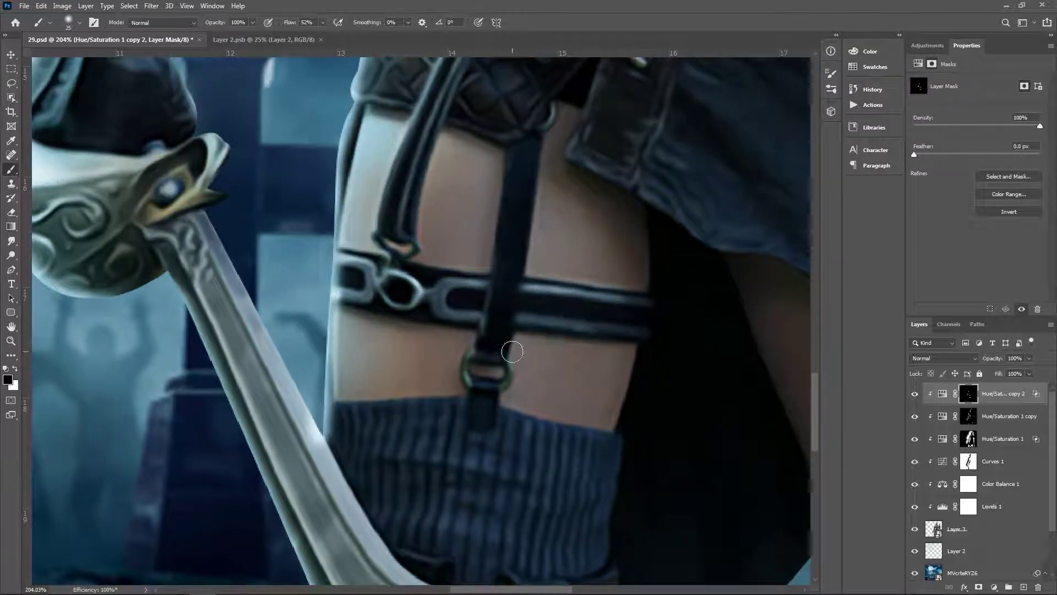
key("bracketright")
key("bracketright")
key("bracketright")
mouse_move(646, 300)
left_mouse_down()
mouse_move(562, 284)
mouse_move(578, 319)
mouse_move(571, 293)
left_mouse_up()
key("bracketleft")
key("bracketleft")
key("bracketleft")
Lighten the upper and lower diagonal straps across the chest
scroll(550, 310, "down", 3)
scroll(437, 306, "down", 2)
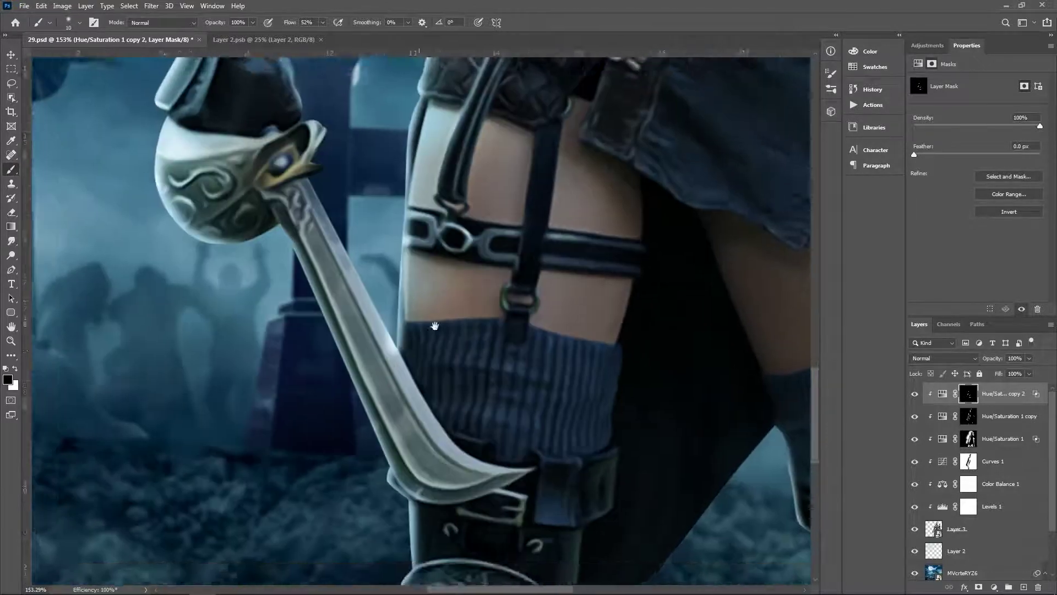
scroll(419, 330, "down", 2)
scroll(348, 362, "down", 2)
left_click_drag(348, 363, 386, 457)
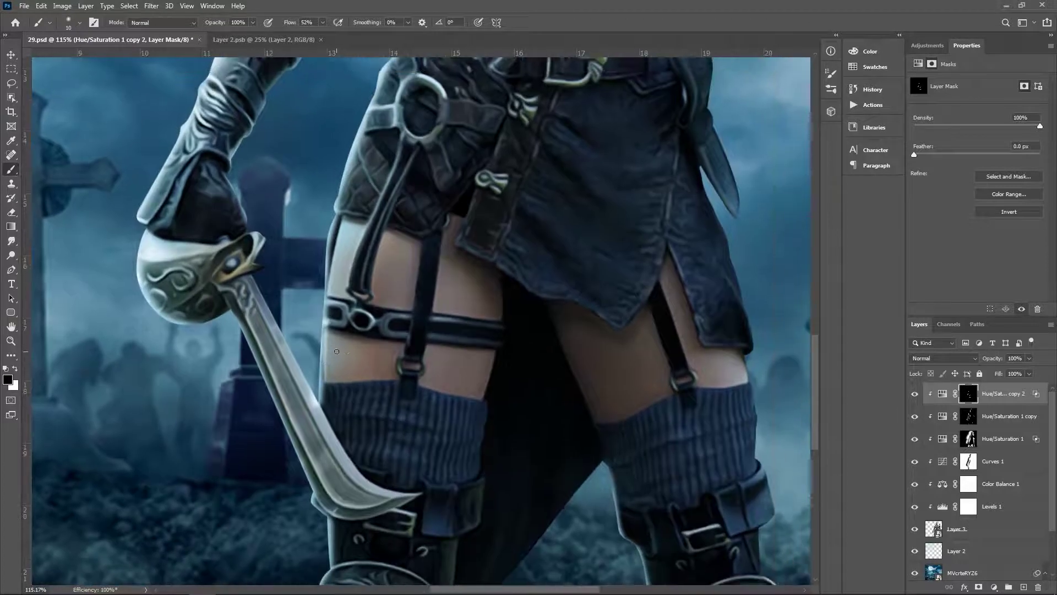
scroll(445, 197, "up", 4)
left_click_drag(445, 198, 486, 166)
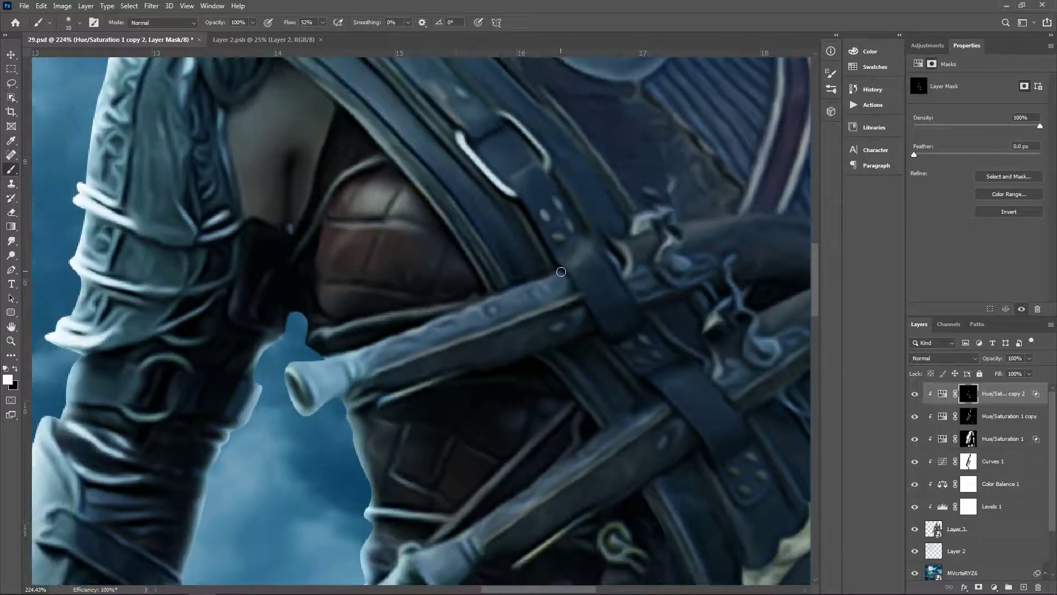
left_click_drag(561, 271, 282, 375)
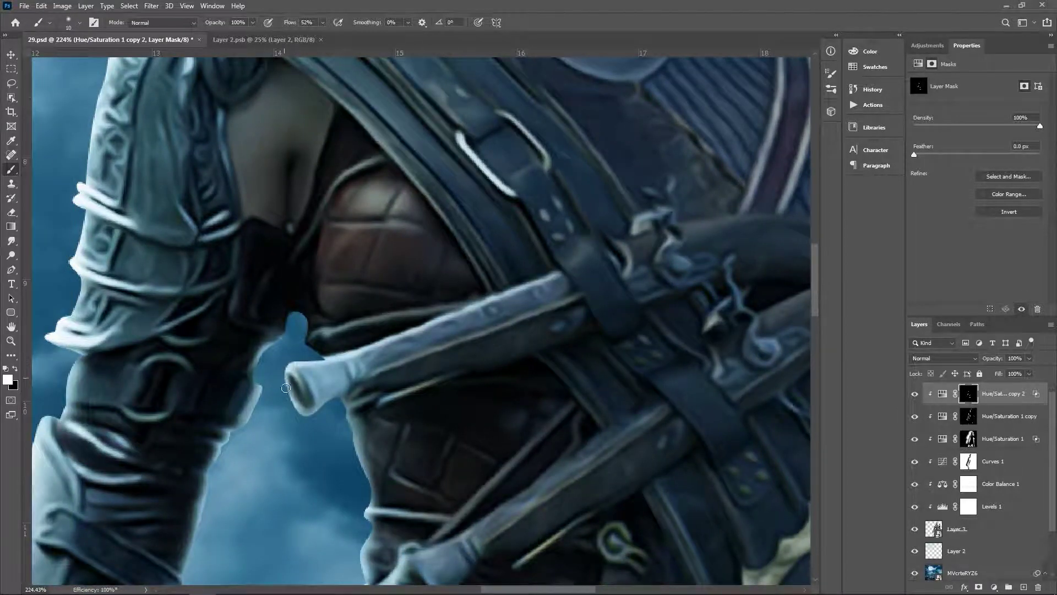
left_click_drag(441, 339, 436, 320)
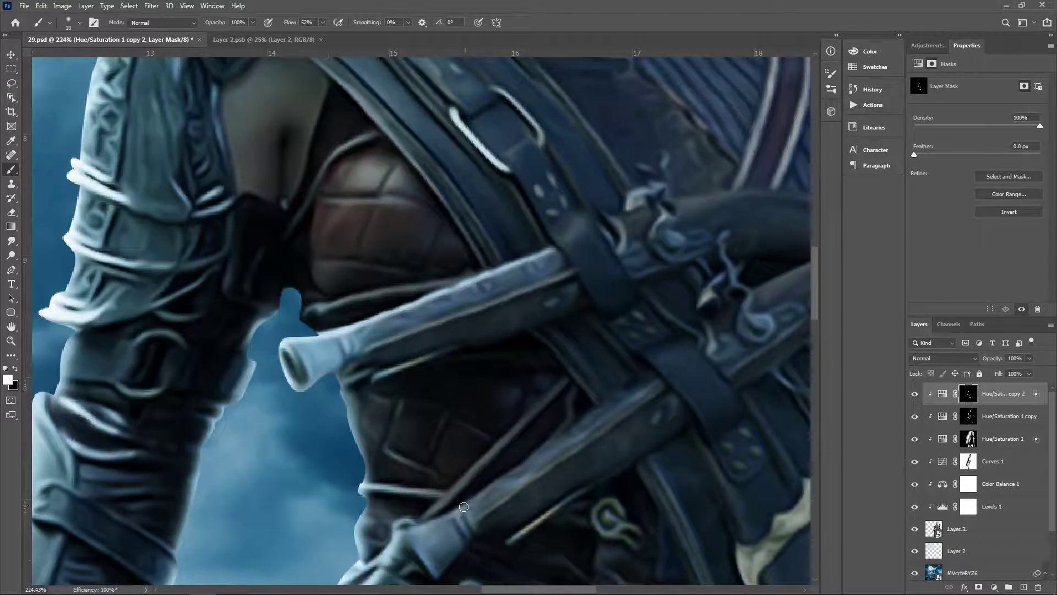
mouse_move(464, 507)
left_mouse_down()
mouse_move(419, 526)
mouse_move(421, 403)
left_mouse_up()
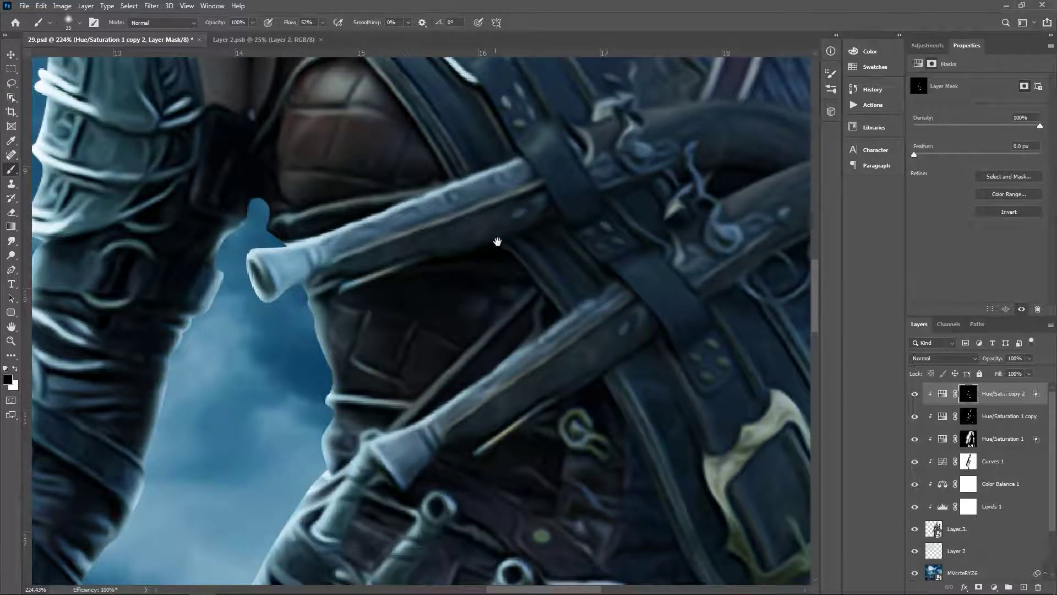
left_click_drag(496, 241, 521, 265)
left_click_drag(336, 318, 346, 356)
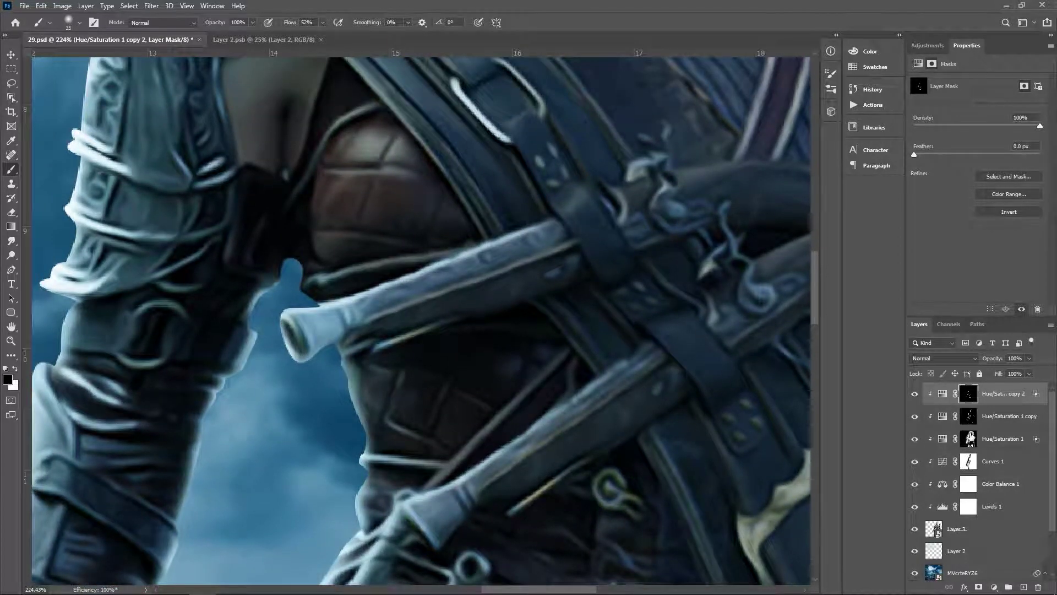
left_click(971, 438)
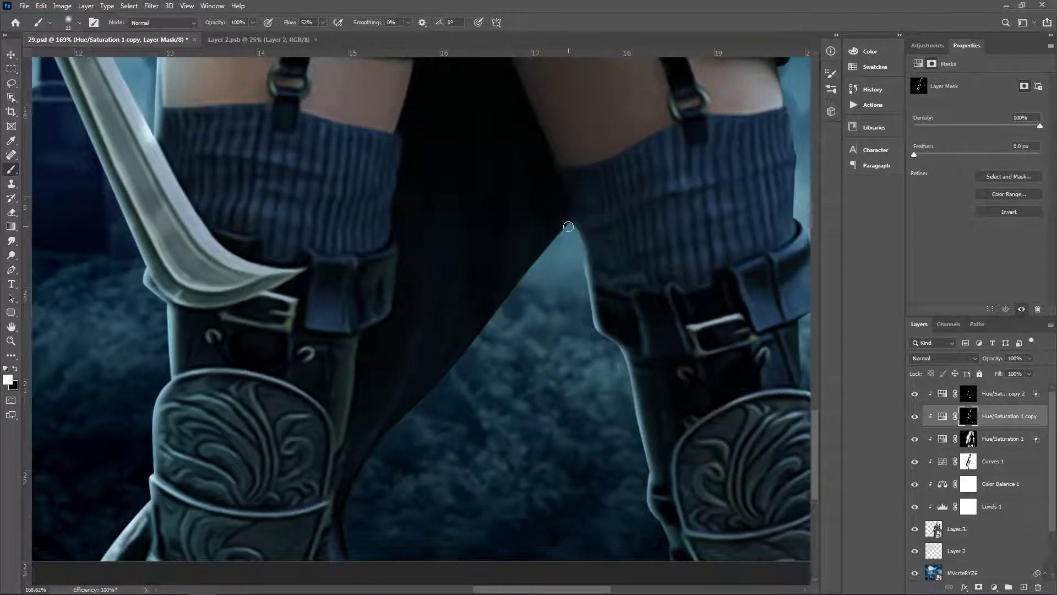
Brush a thin bright rim down the cloak's edge between the legs, toning down its upper part
left_click(494, 323, "shift")
left_click(449, 379, "shift")
left_click(397, 420, "shift")
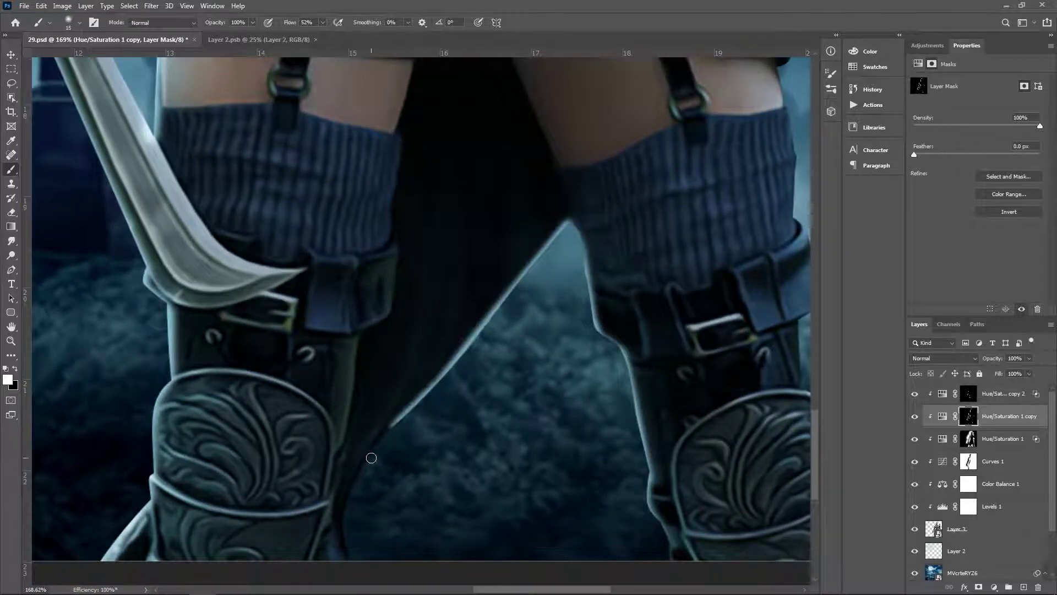
left_click(370, 459, "shift")
left_click(342, 504, "shift")
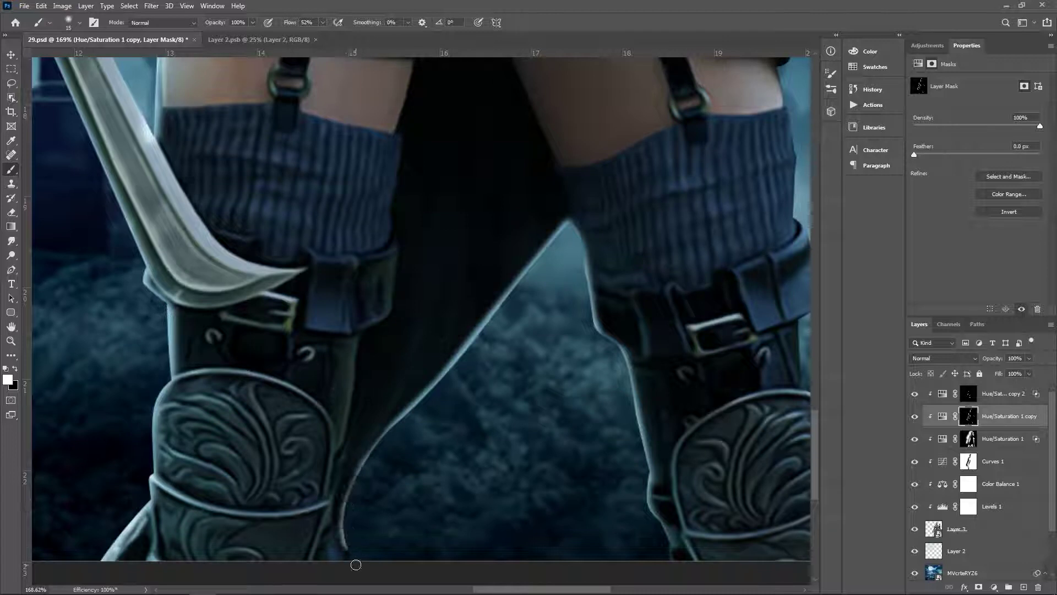
scroll(460, 424, "up", 1)
scroll(482, 395, "up", 1)
key("bracketright")
key("bracketright")
key("bracketright")
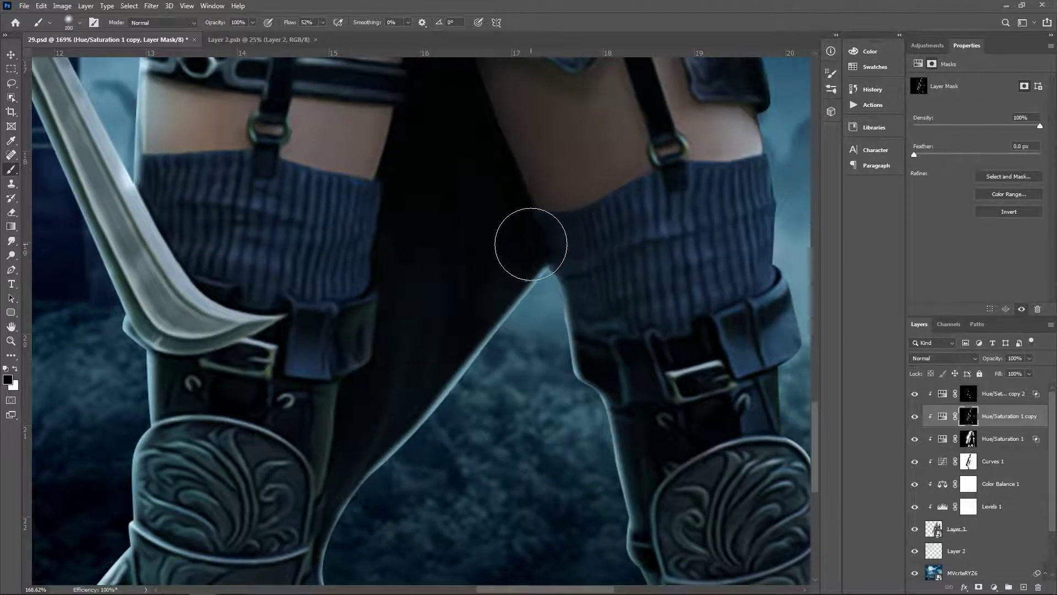
left_click_drag(524, 245, 349, 465)
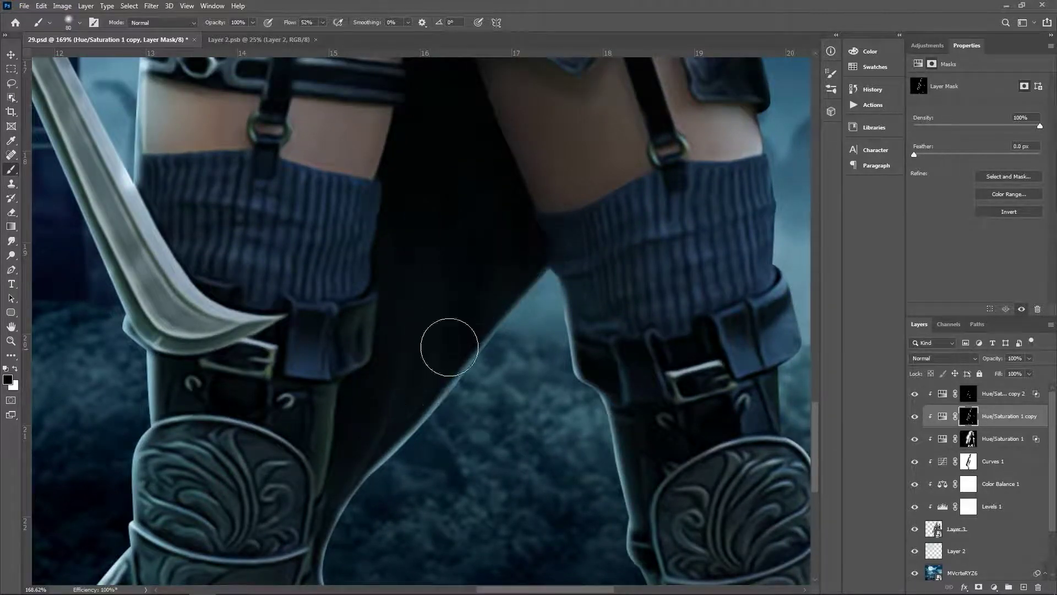
scroll(471, 504, "down", 3)
scroll(528, 373, "up", 2)
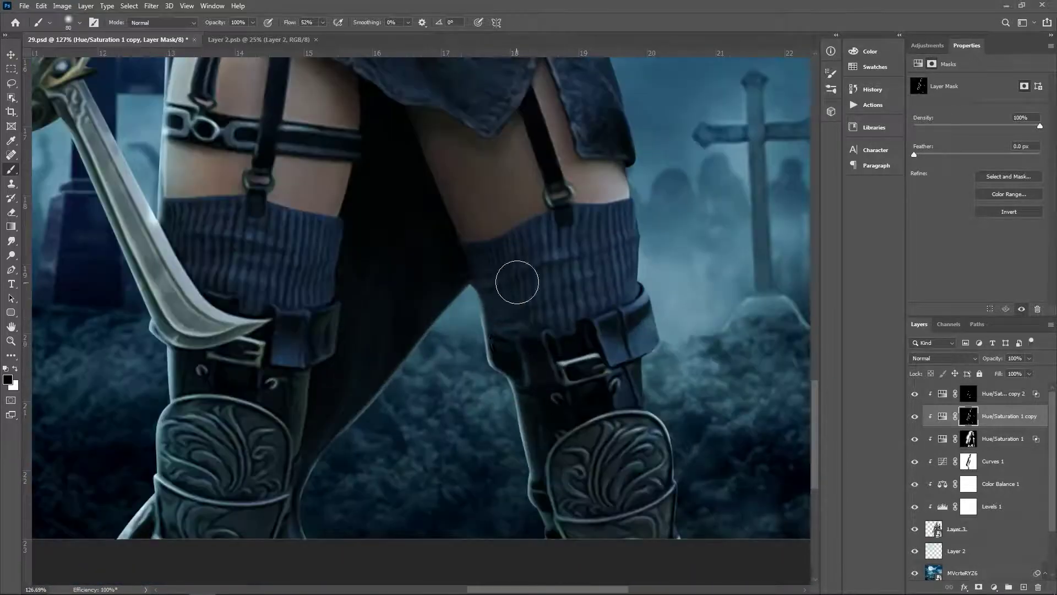
key("bracketright")
key("bracketright")
key("bracketright")
key("bracketright")
key("bracketright")
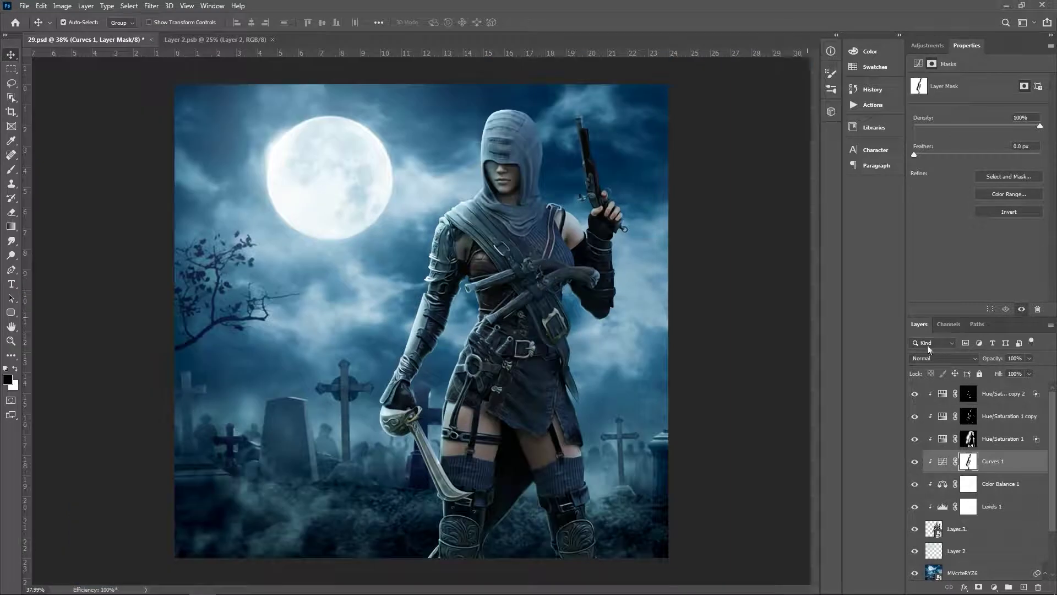
Add a Curves adjustment above the topmost Hue/Saturation layer
left_click(1012, 394)
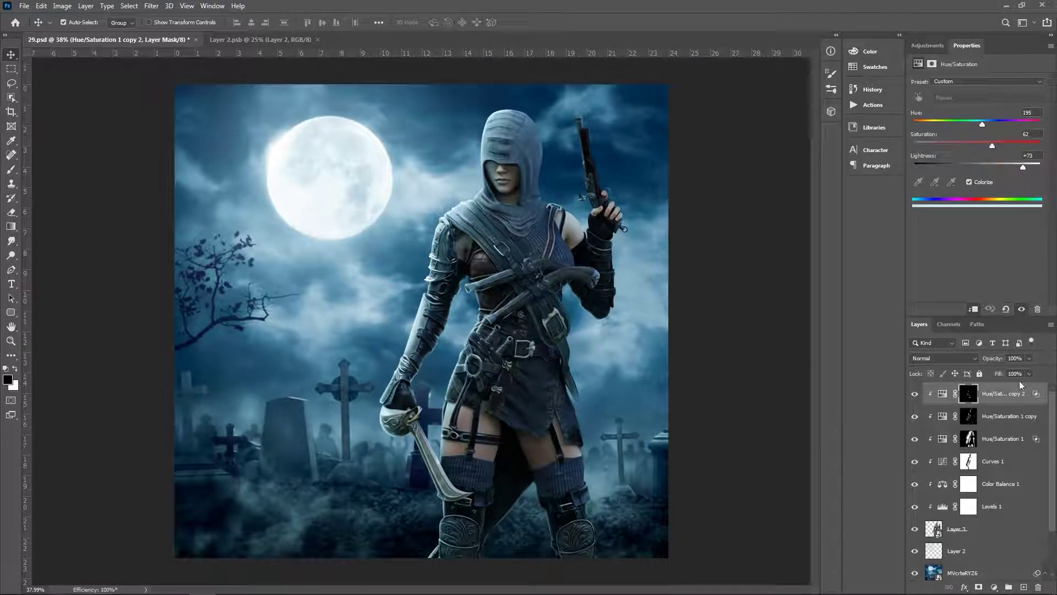
left_click(928, 45)
left_click(964, 70)
Clip Curves 2 to the layer below and pull its midtones down to darken the image
left_click(973, 309)
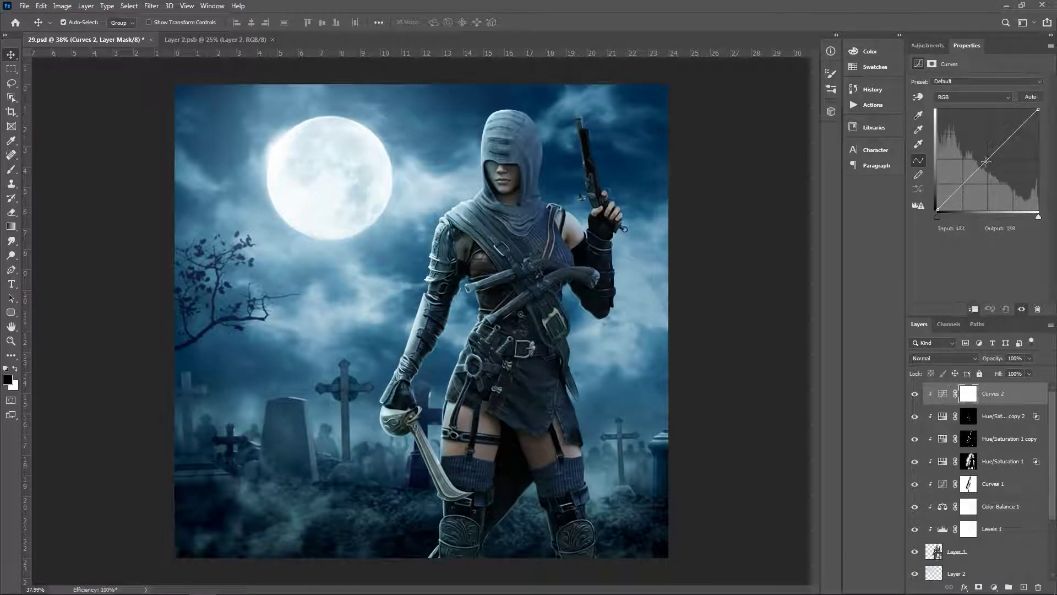
left_click_drag(993, 155, 993, 166)
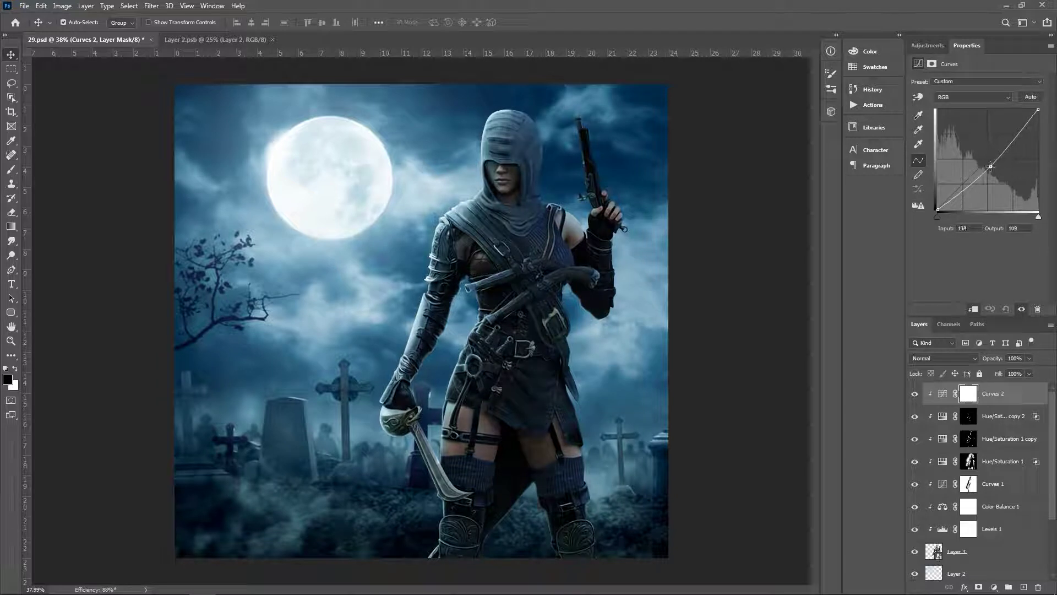
left_click_drag(990, 170, 993, 170)
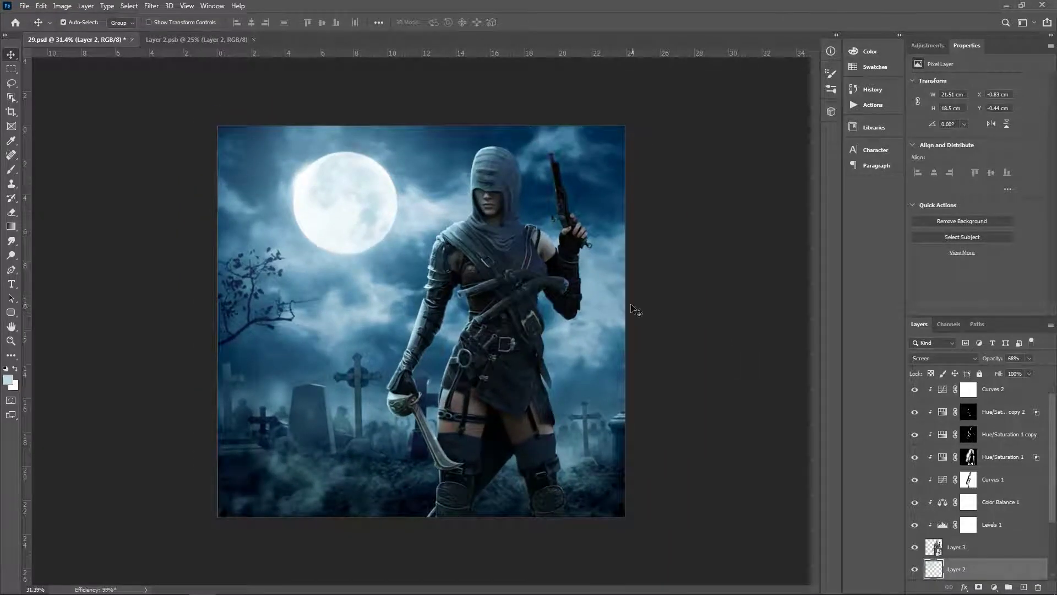
Add a clipped Curves 3 above Curves 2 and pull its curve down further
left_click(1000, 391)
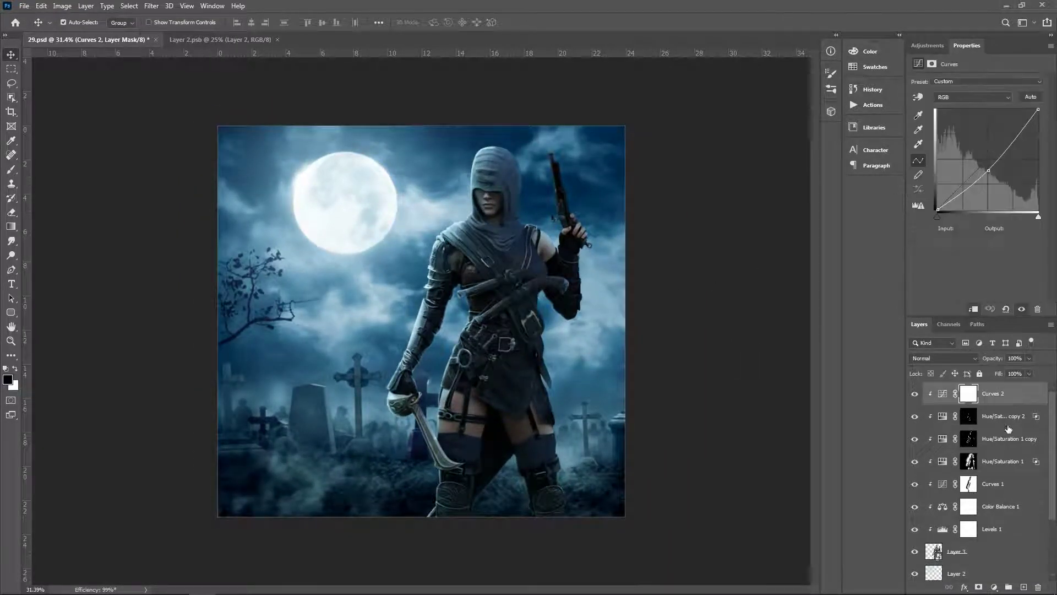
left_click(932, 45)
key("ctrl+alt+g")
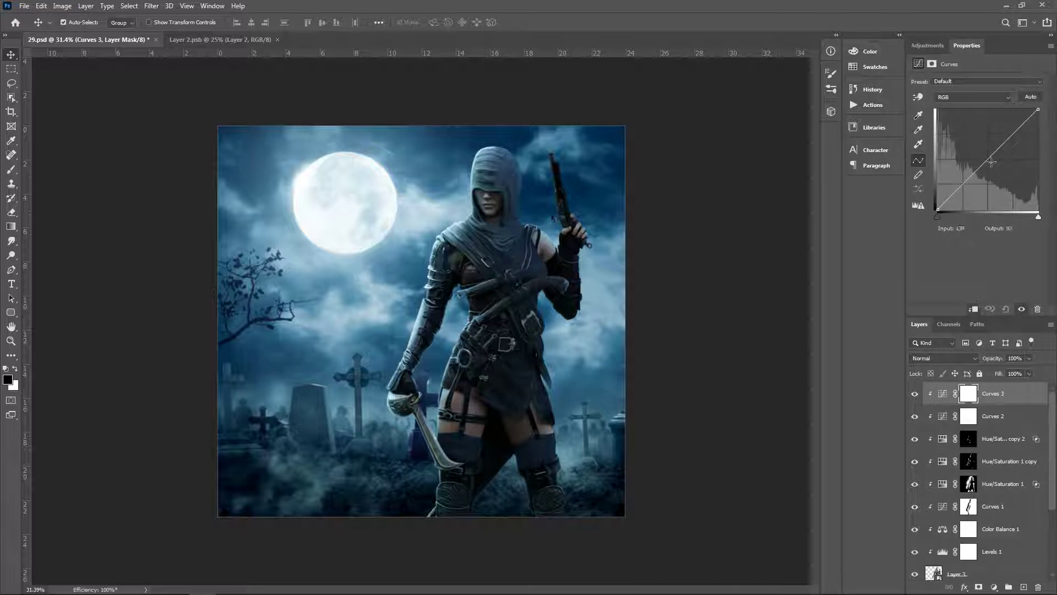
left_click_drag(989, 158, 990, 166)
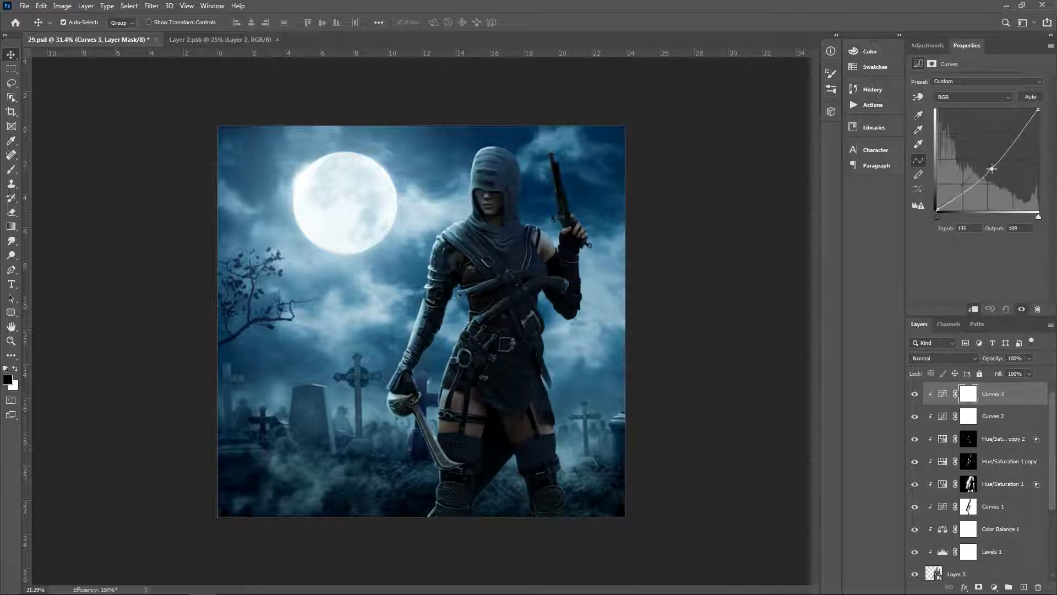
Invert the Curves 3 mask and paint white between the legs so only the inner thighs darken
left_click(968, 394)
key("ctrl+i")
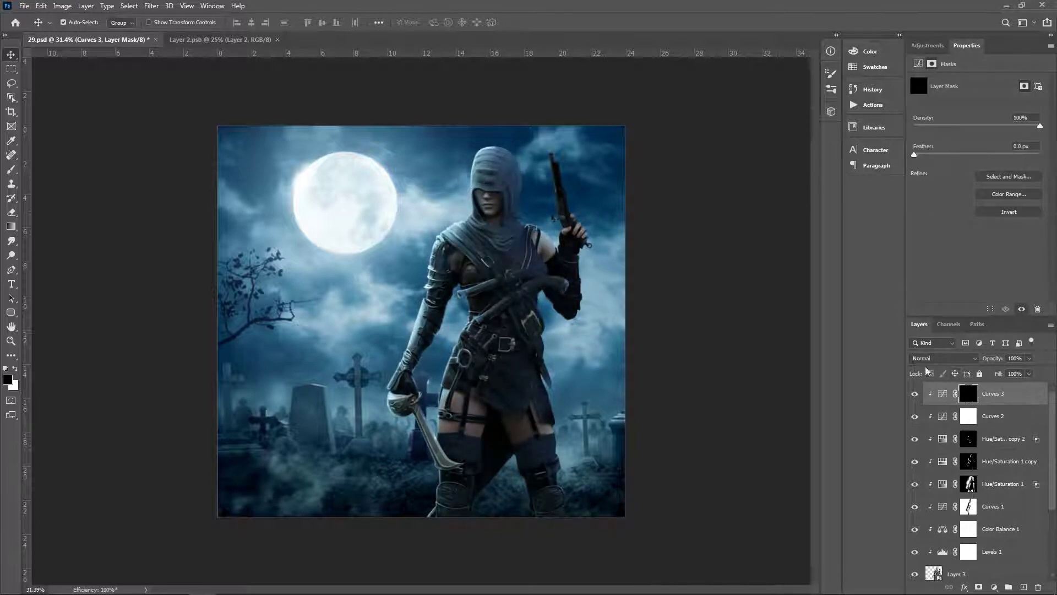
key("b")
key("x")
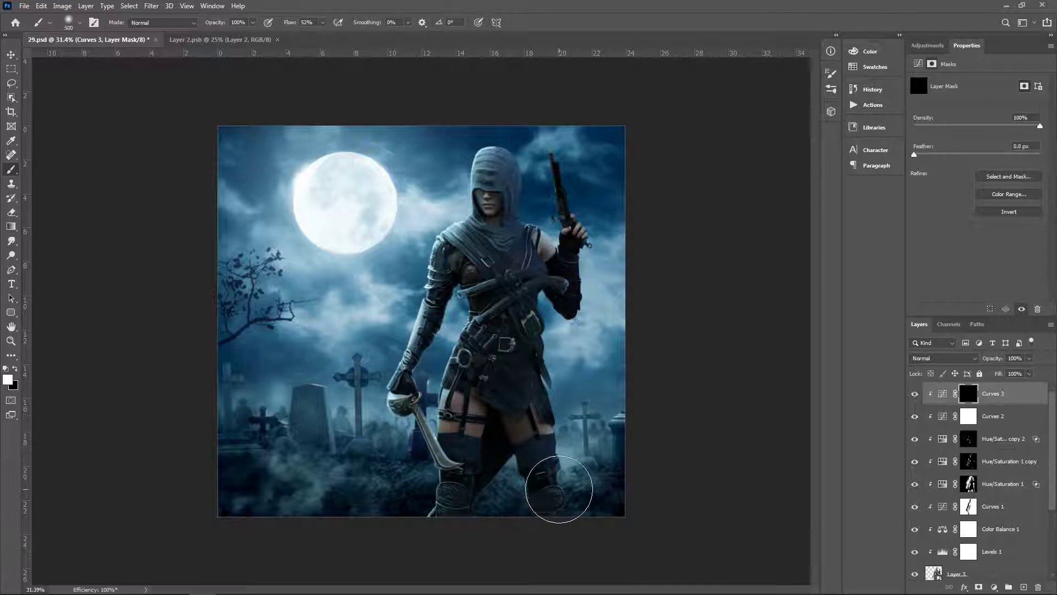
key("bracketleft")
key("bracketleft")
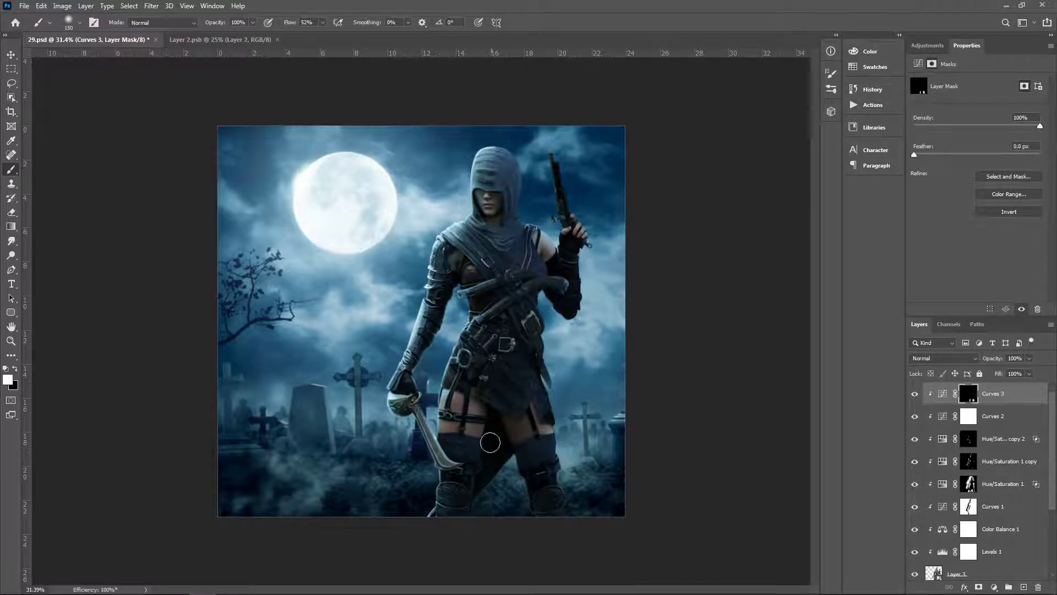
scroll(490, 443, "up", 2)
left_click_drag(551, 432, 543, 297)
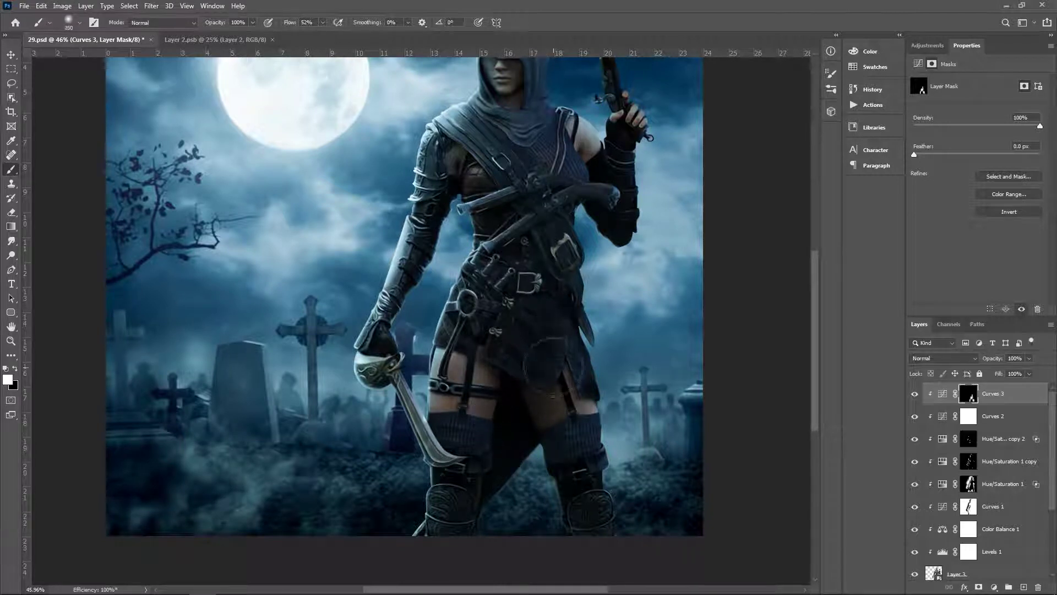
key("bracketright")
key("bracketright")
scroll(484, 551, "down", 1)
scroll(537, 396, "up", 2)
key("x")
key("bracketleft")
key("bracketleft")
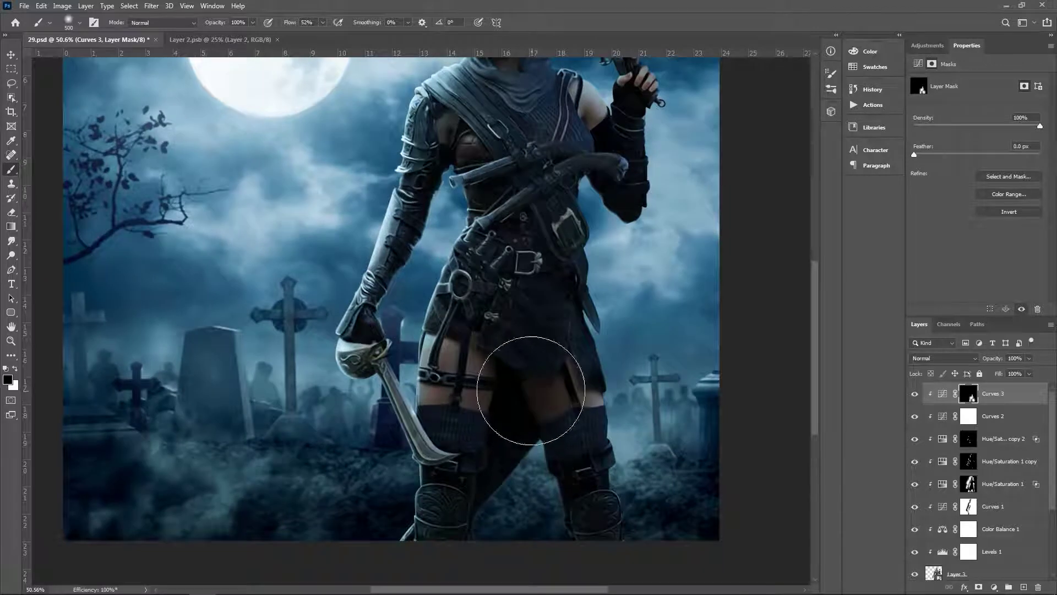
key("bracketleft")
key("bracketleft")
key("bracketleft")
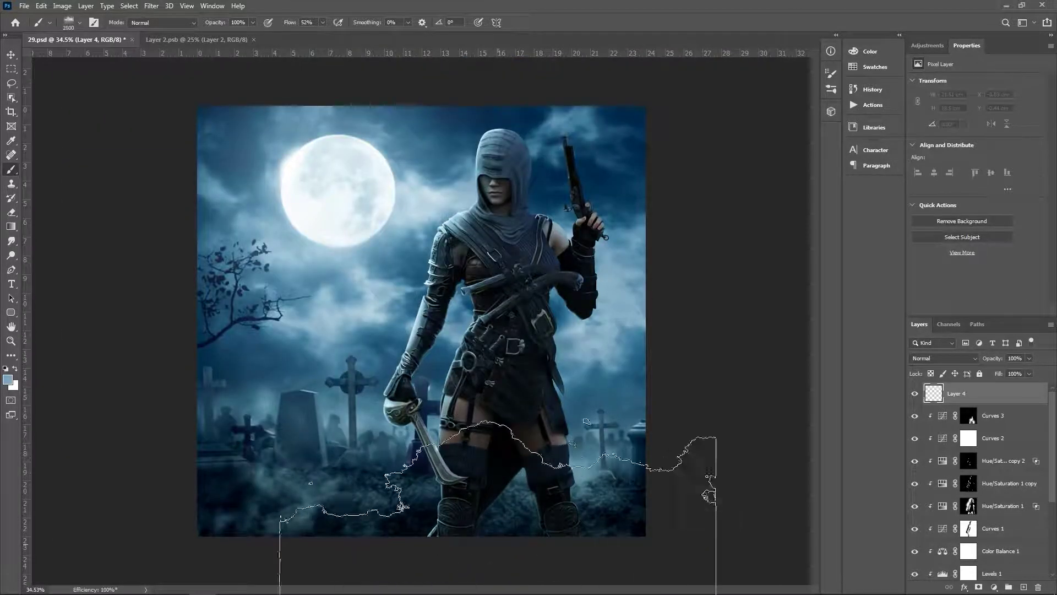
Paint full-flow fog on Layer 4's lower graveyard, shift it down, brighten with Curves
left_click_drag(323, 23, 348, 35)
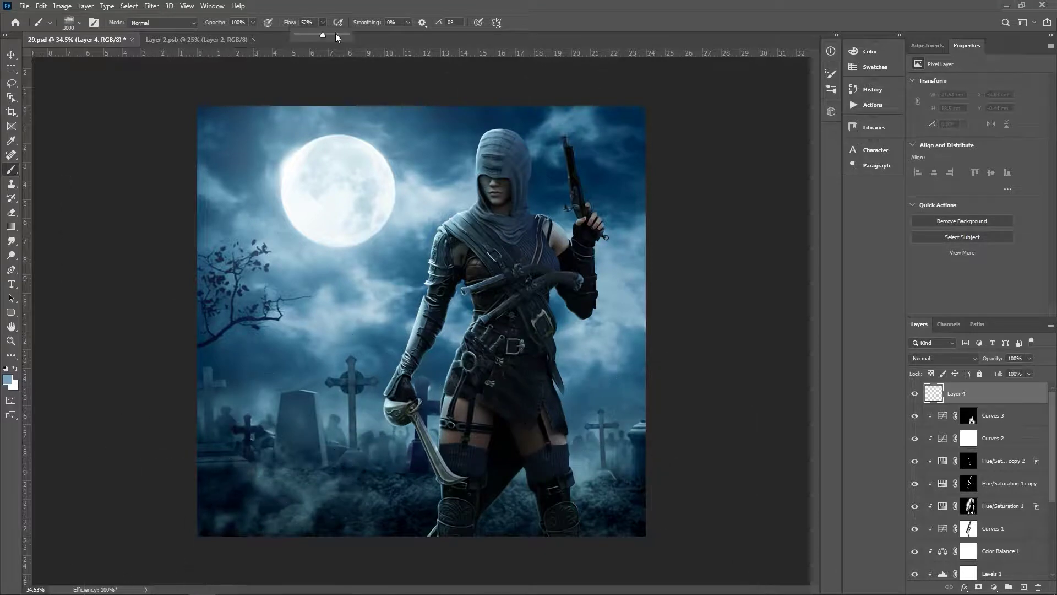
left_click(426, 468)
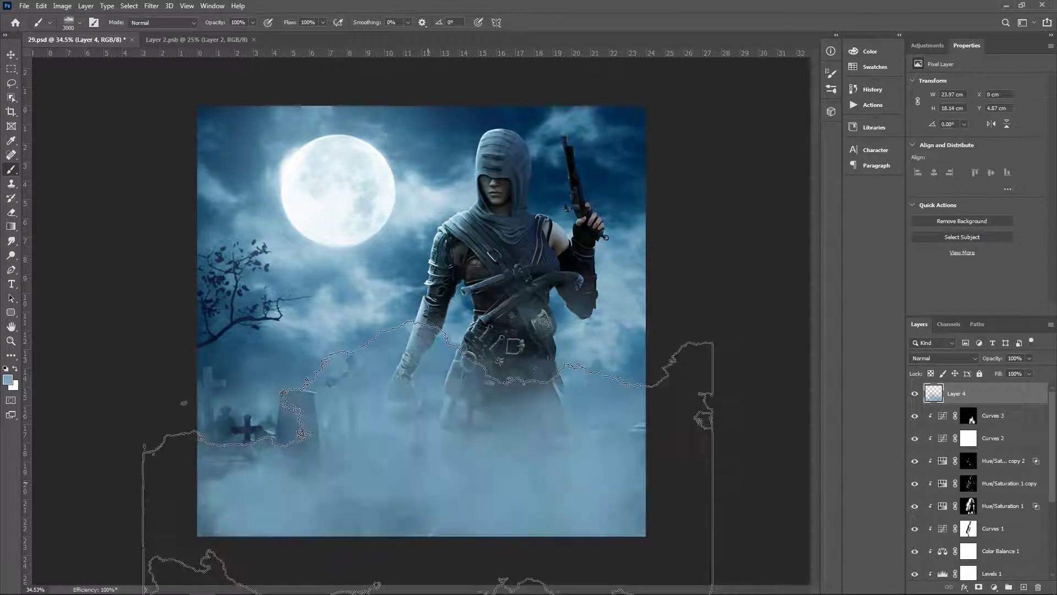
left_click_drag(532, 426, 537, 510)
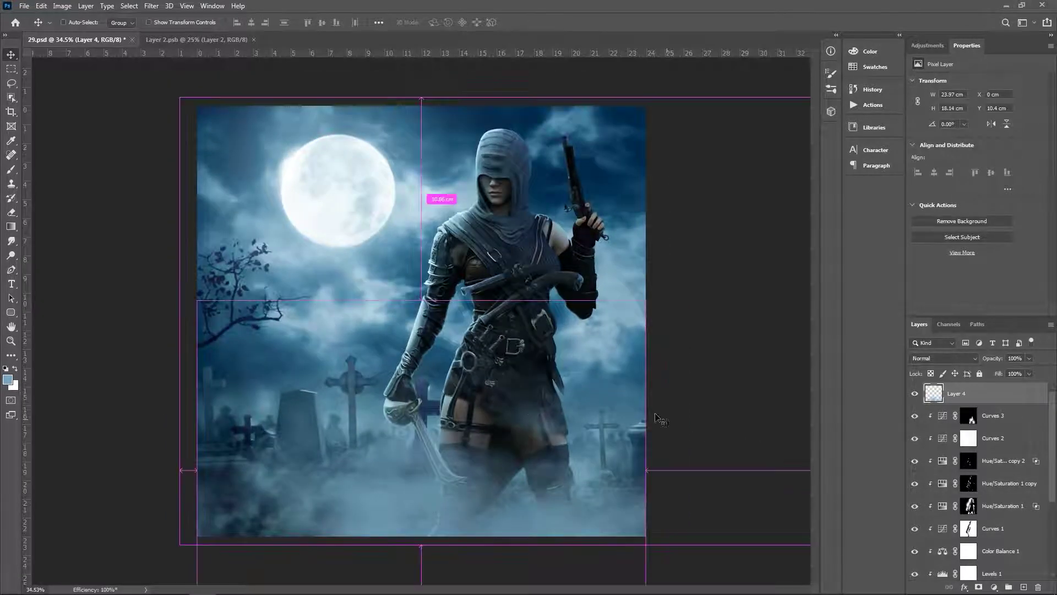
key("ctrl+m")
mouse_move(791, 219)
left_mouse_down()
mouse_move(773, 216)
mouse_move(787, 223)
left_mouse_up()
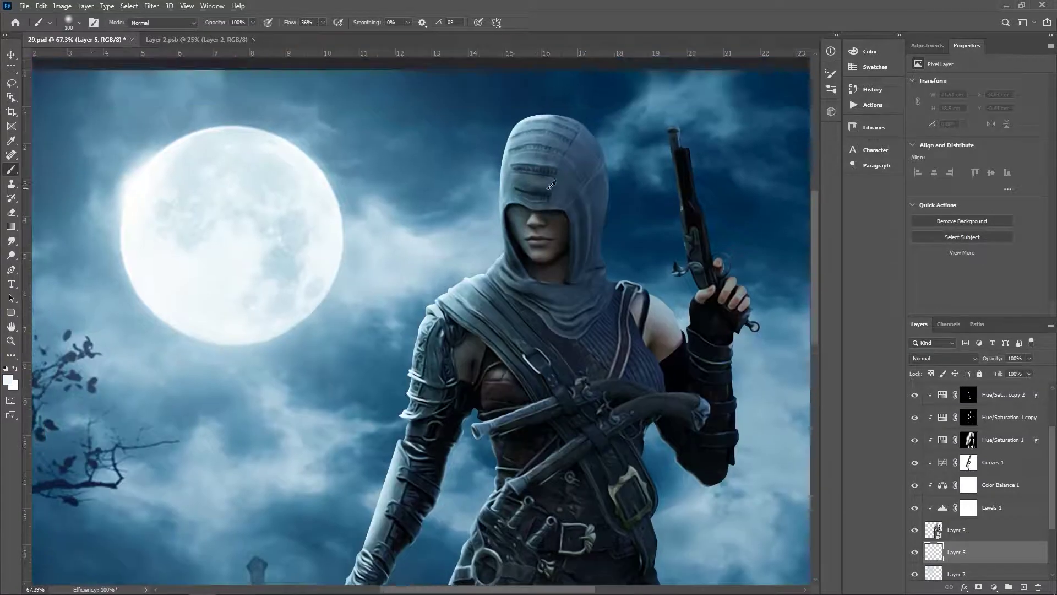
Brighten the left edge of the warrior's skirt on Layer 5
scroll(552, 184, "down", 1)
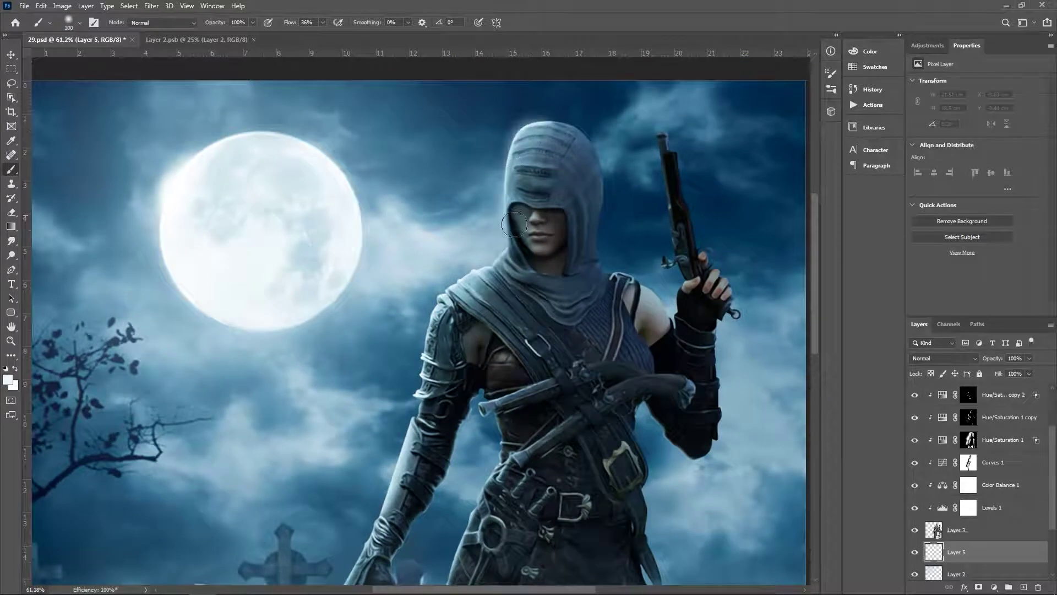
left_click_drag(453, 298, 449, 201)
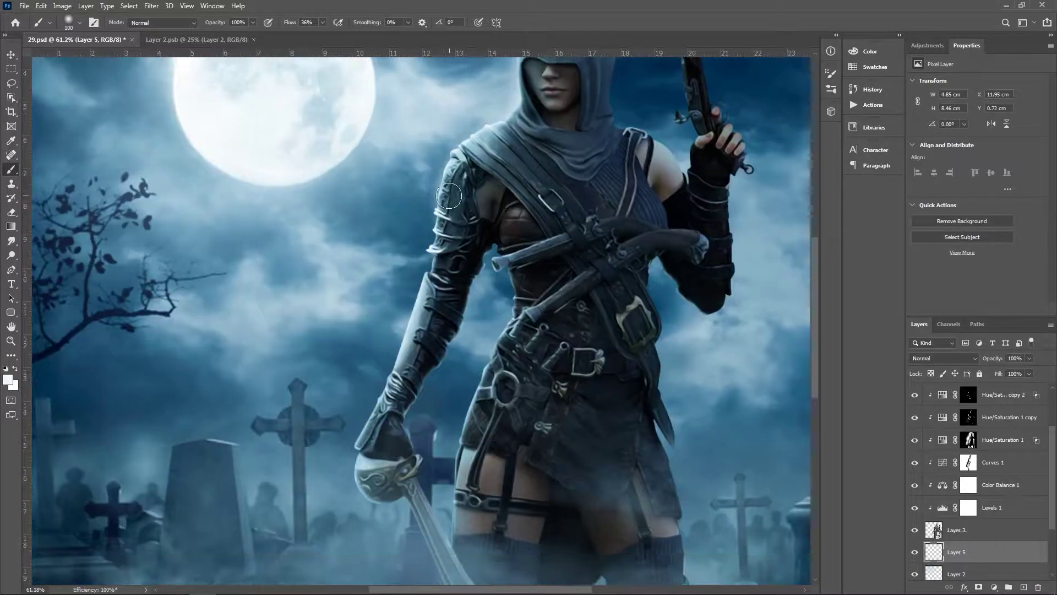
mouse_move(524, 263)
left_mouse_down()
mouse_move(480, 156)
mouse_move(478, 203)
left_mouse_up()
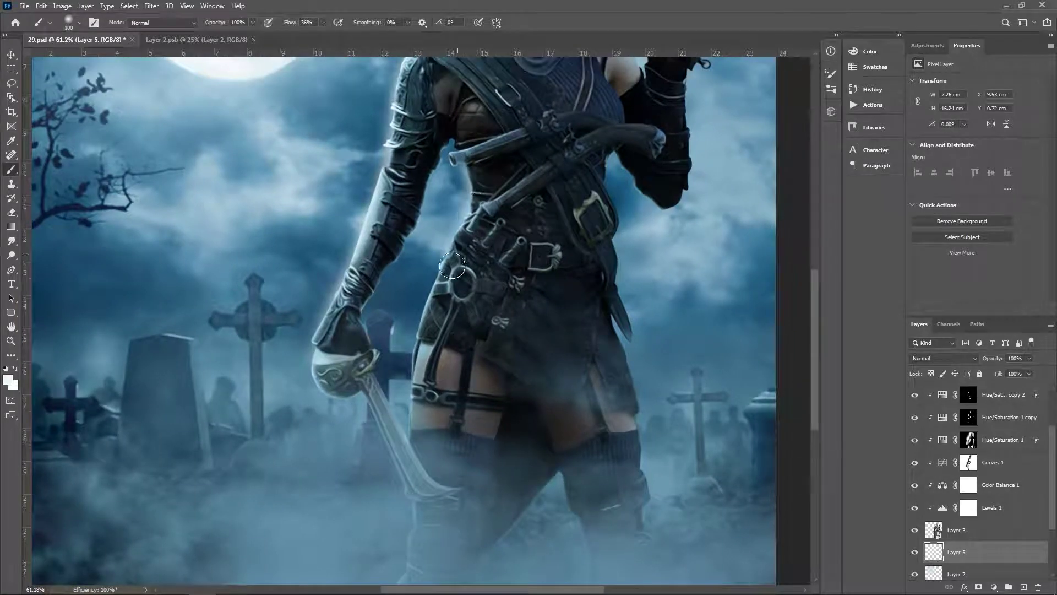
left_click_drag(430, 319, 418, 383)
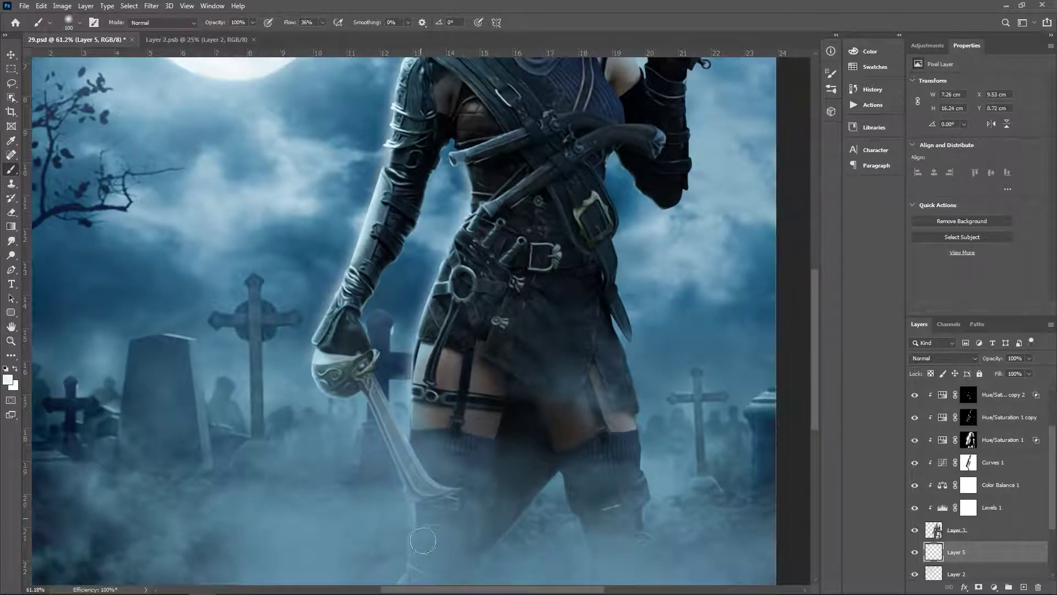
left_click_drag(500, 240, 501, 359)
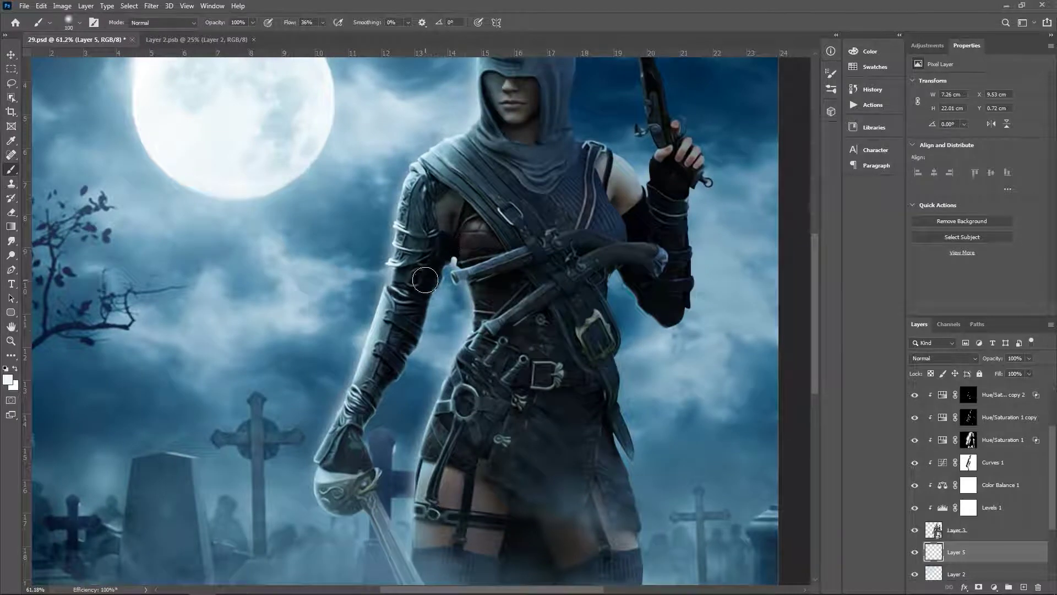
left_click_drag(467, 181, 438, 249)
scroll(528, 228, "down", 3, "alt")
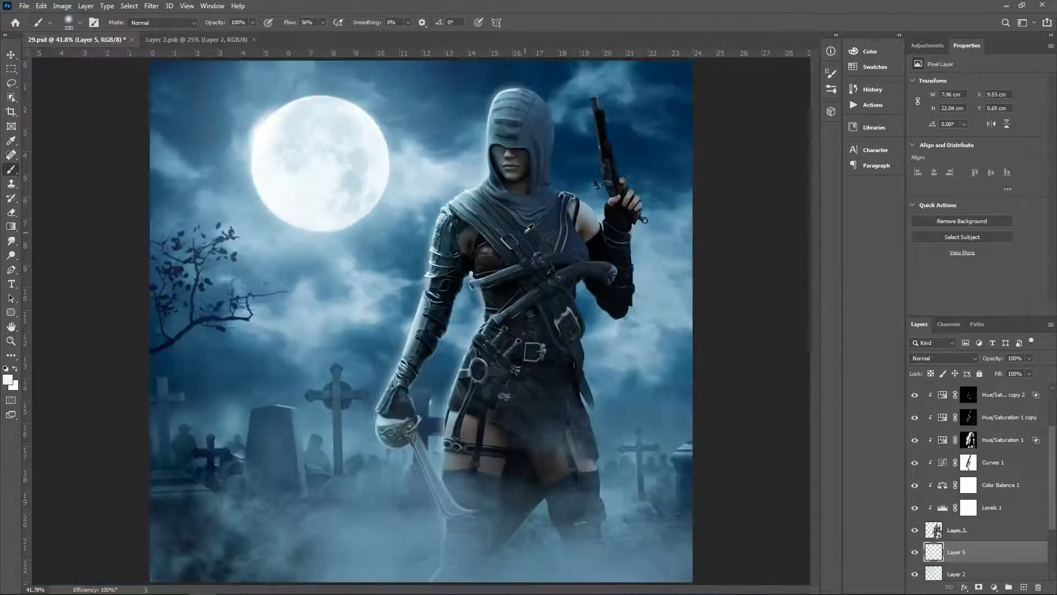
Set Layer 5 to Lighten blend mode and slightly lower its opacity
key("v")
scroll(604, 223, "up", 1, "alt")
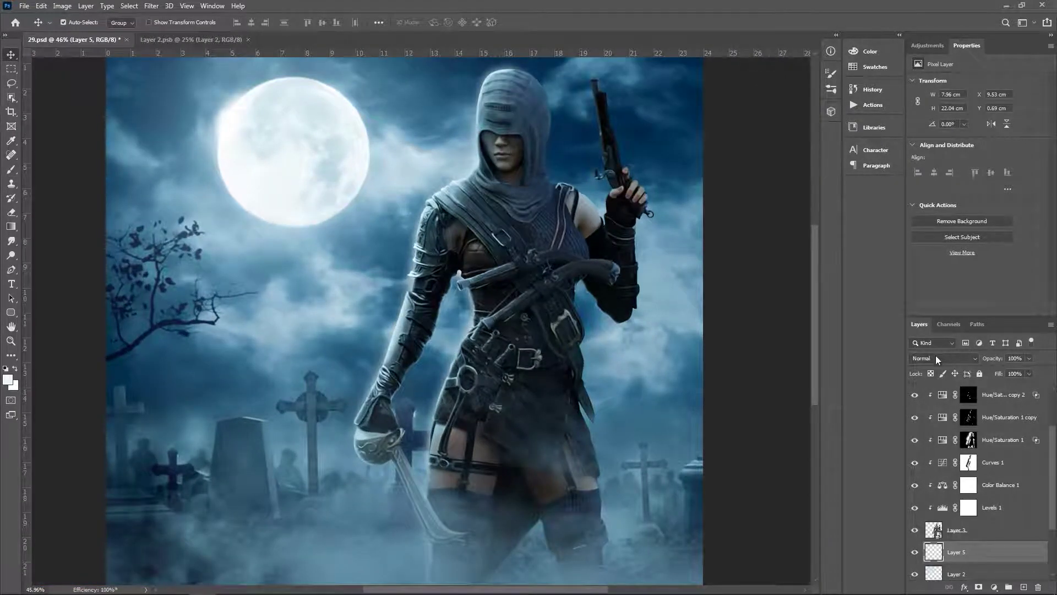
left_click(937, 359)
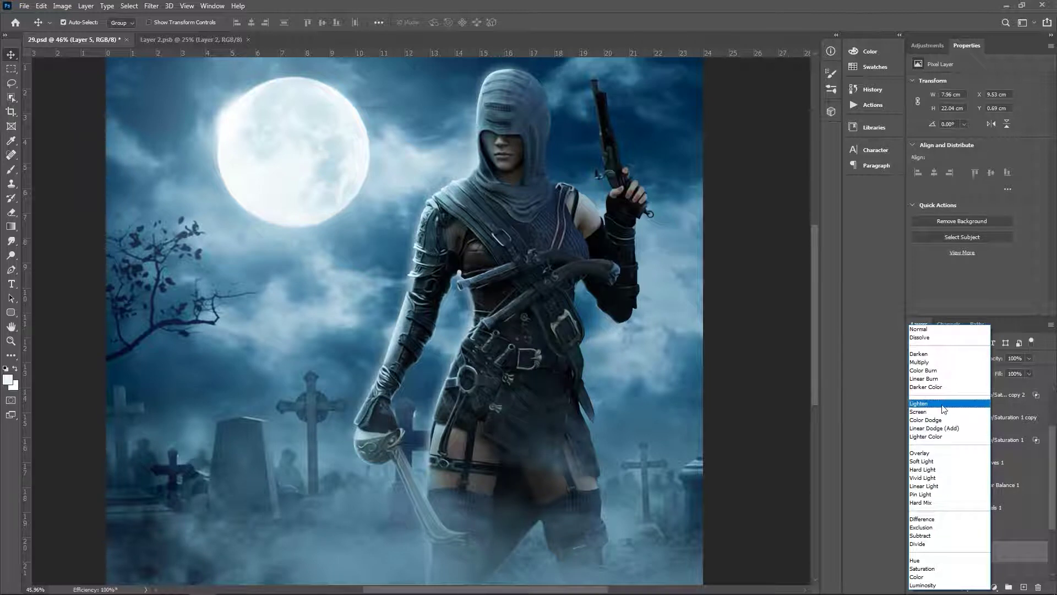
left_click(944, 408)
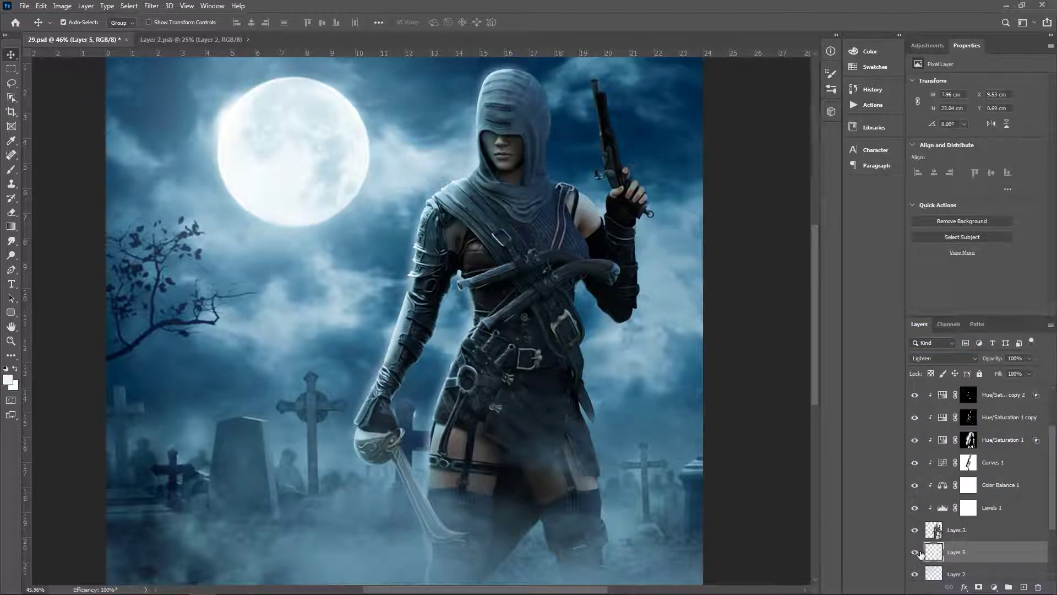
left_click_drag(1004, 369, 1000, 369)
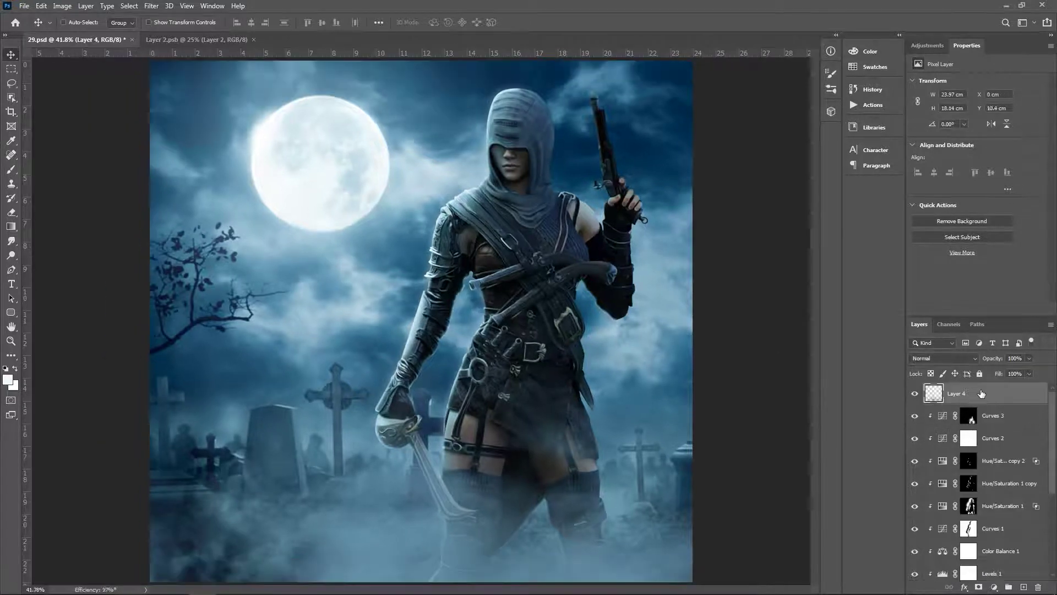
Convert the merged copy to a smart object and warm it to Temperature +10 with more tint
right_click(981, 393)
left_click(151, 5)
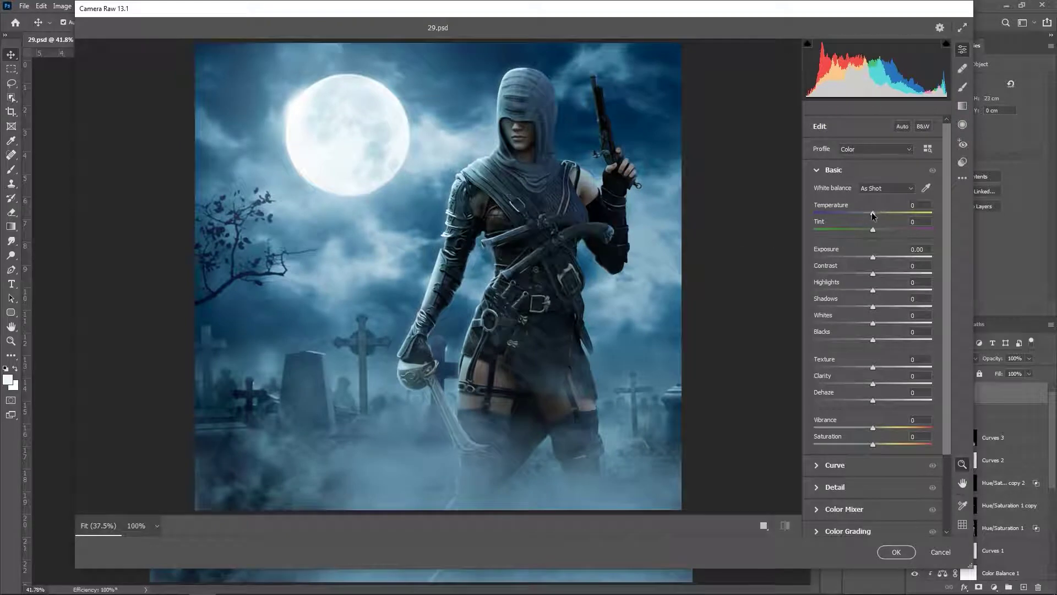
left_click_drag(873, 214, 880, 231)
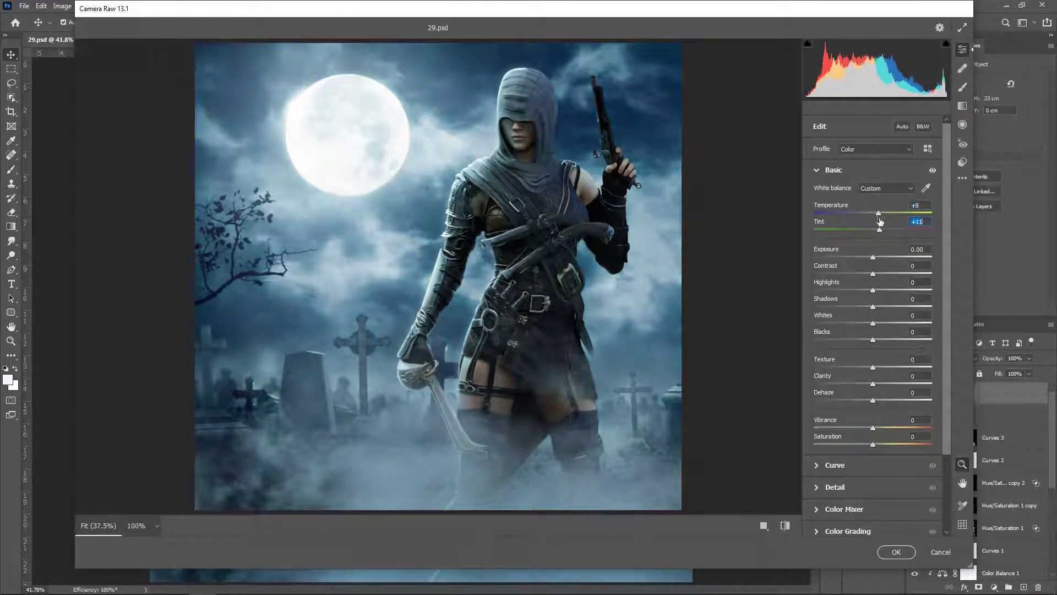
left_click(880, 215)
Raise exposure, contrast, texture and highlights in Camera Raw
mouse_move(874, 257)
left_mouse_down()
mouse_move(863, 274)
mouse_move(883, 274)
mouse_move(849, 340)
mouse_move(879, 368)
left_mouse_up()
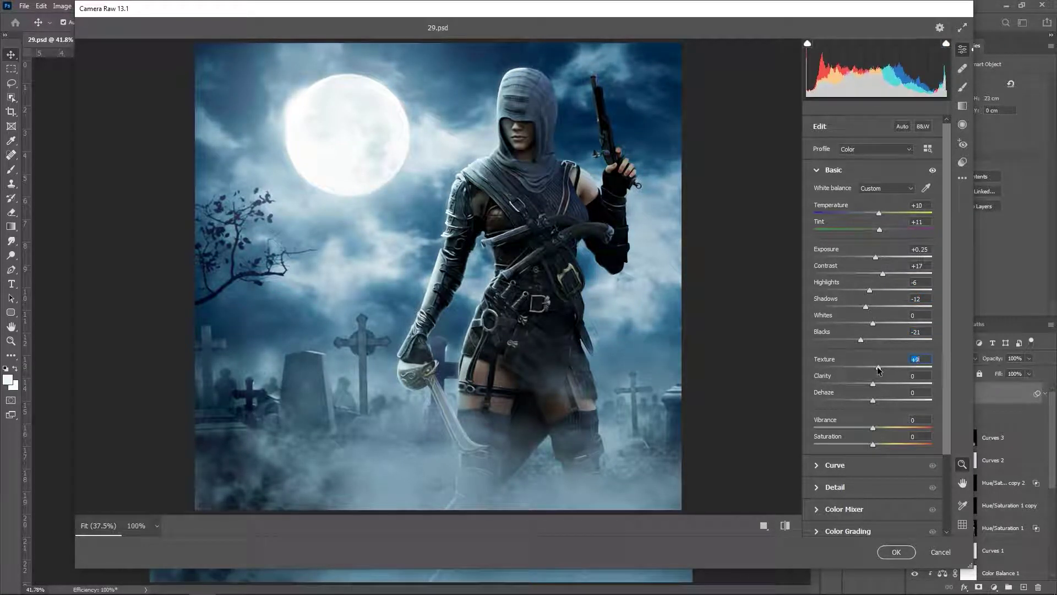
mouse_move(873, 323)
left_mouse_down()
mouse_move(881, 328)
mouse_move(848, 342)
mouse_move(857, 341)
left_mouse_up()
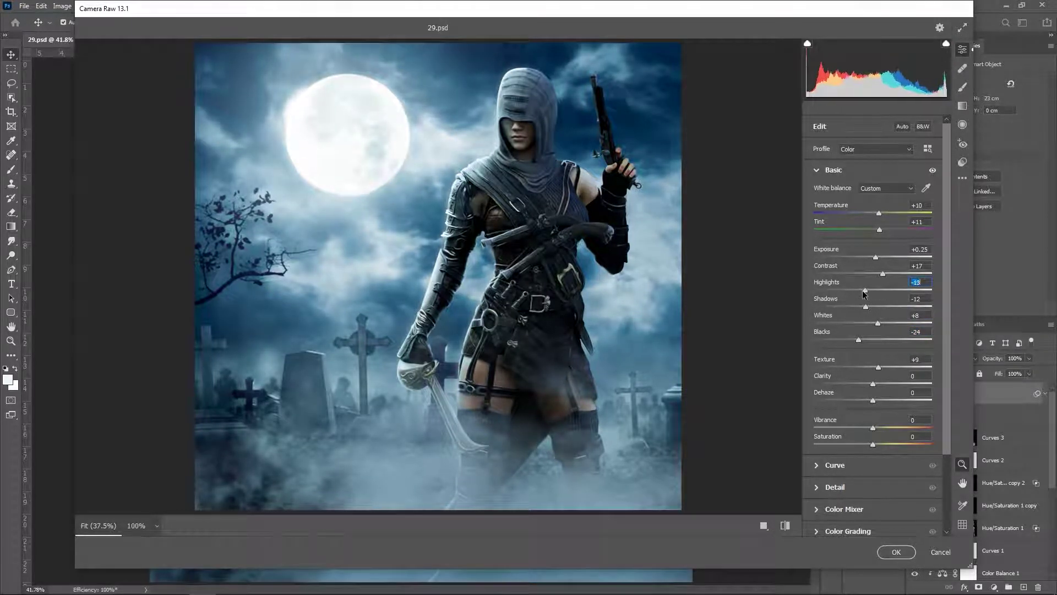
left_click_drag(865, 290, 881, 299)
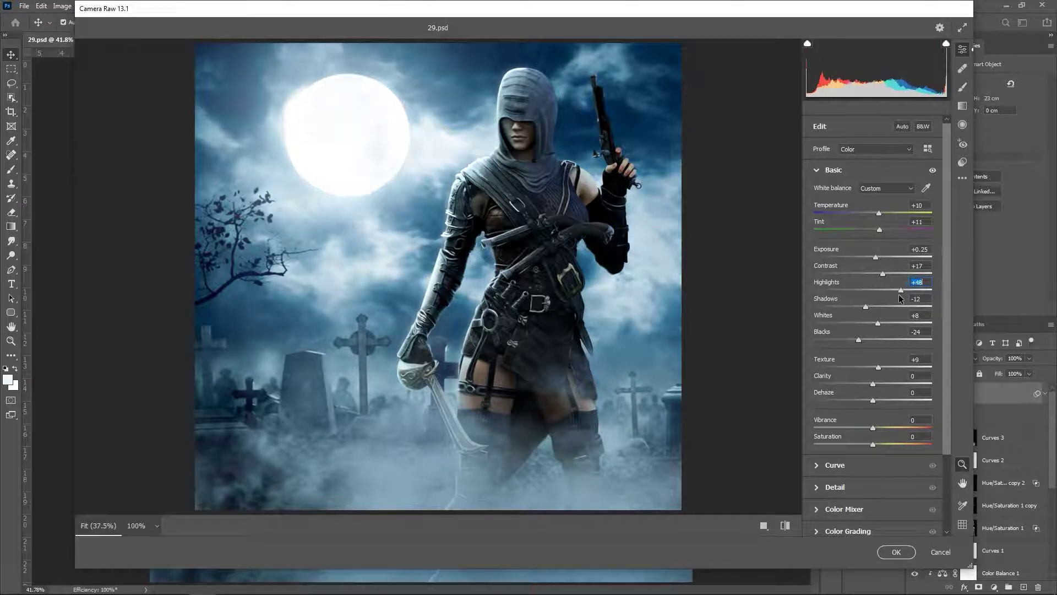
scroll(897, 434, "down", 5)
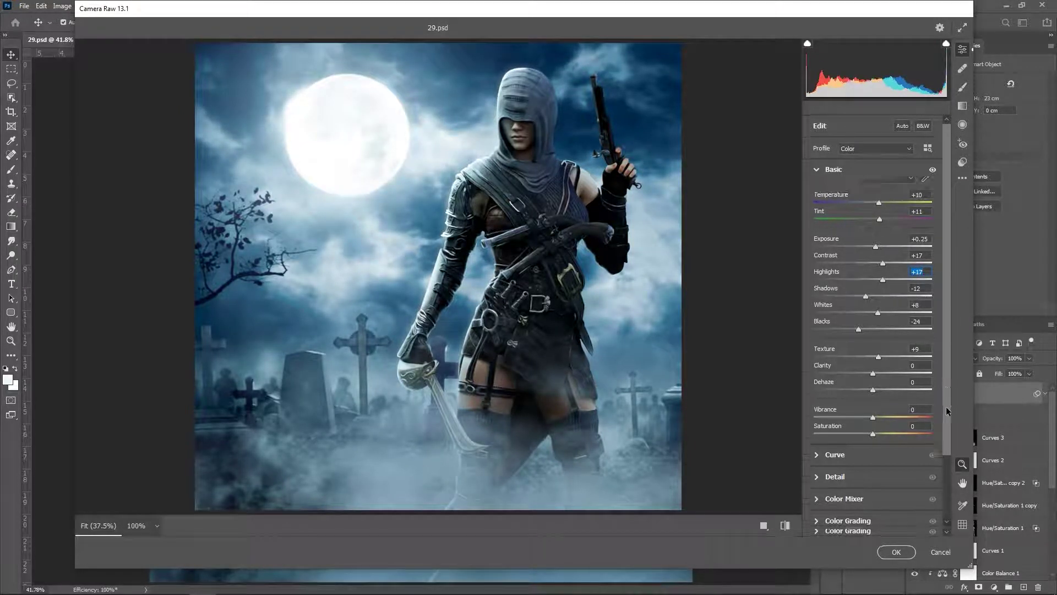
Shift Aquas hue to -25 with Blues reset to 0, then apply the Camera Raw filter
left_click(816, 415)
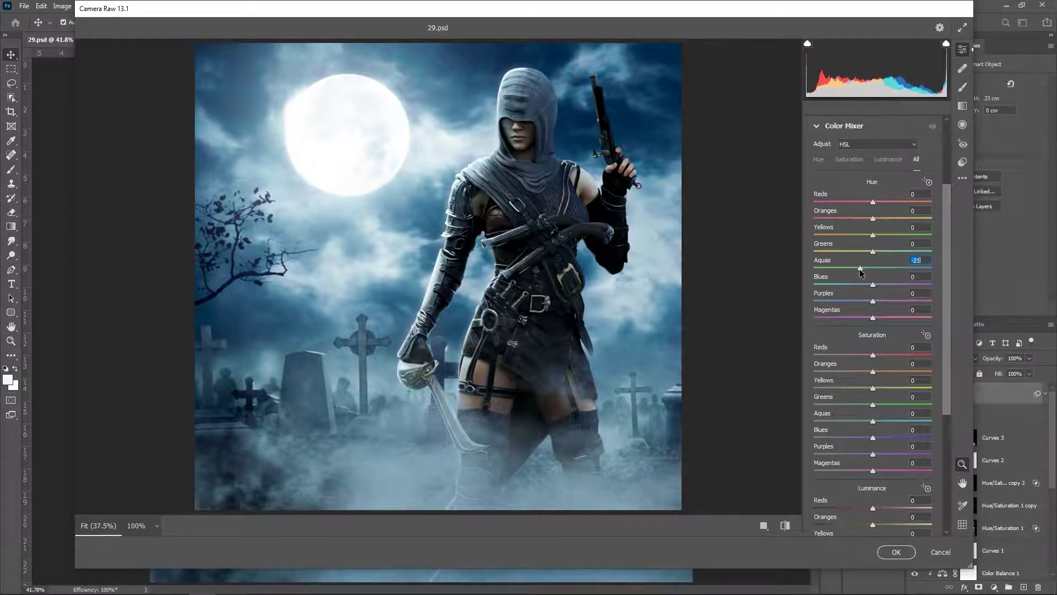
left_click_drag(873, 284, 890, 285)
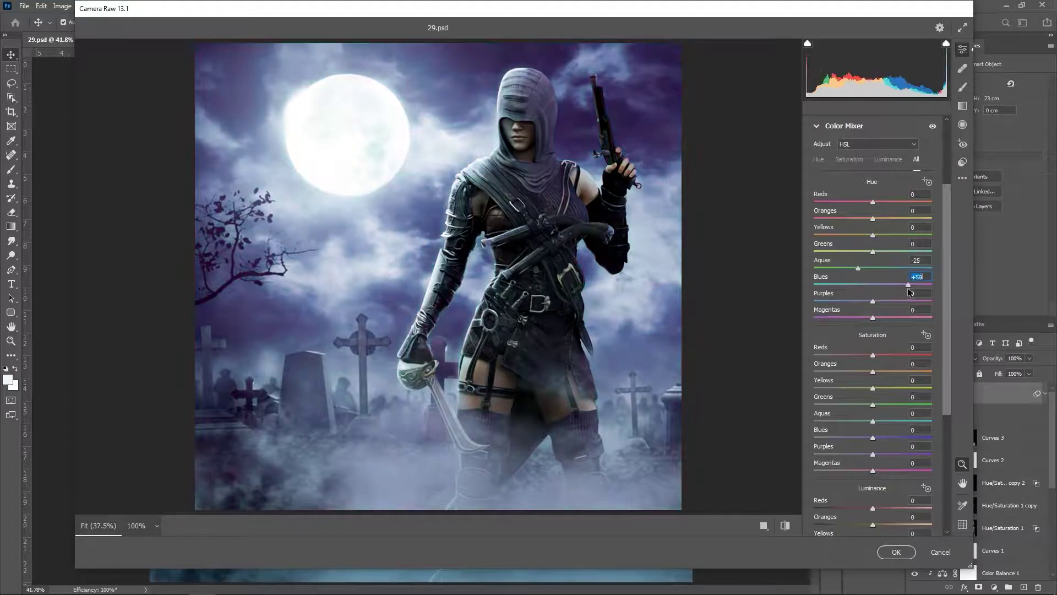
double_click(873, 285)
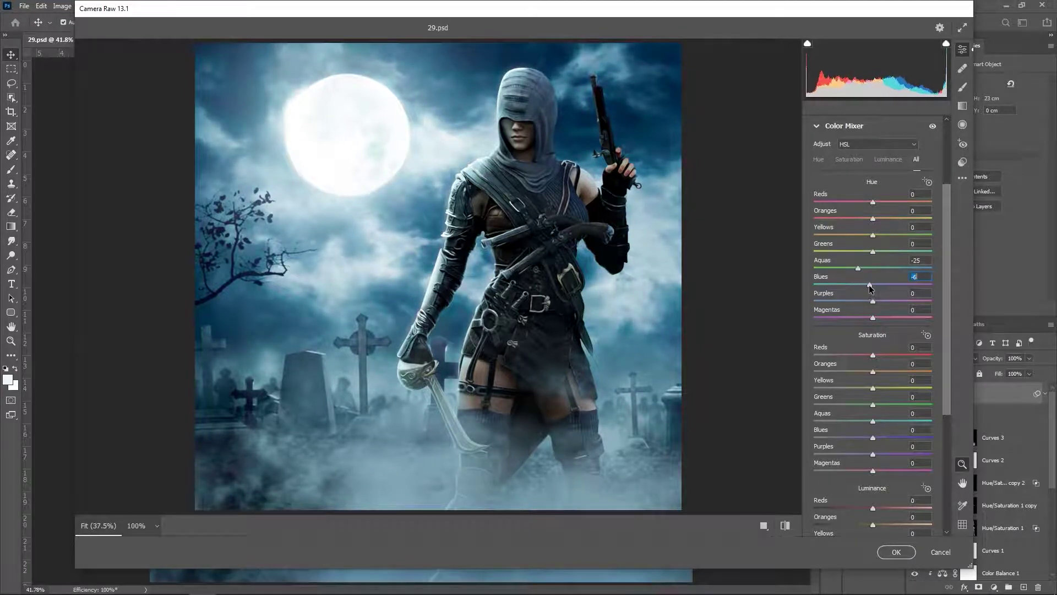
key("Return")
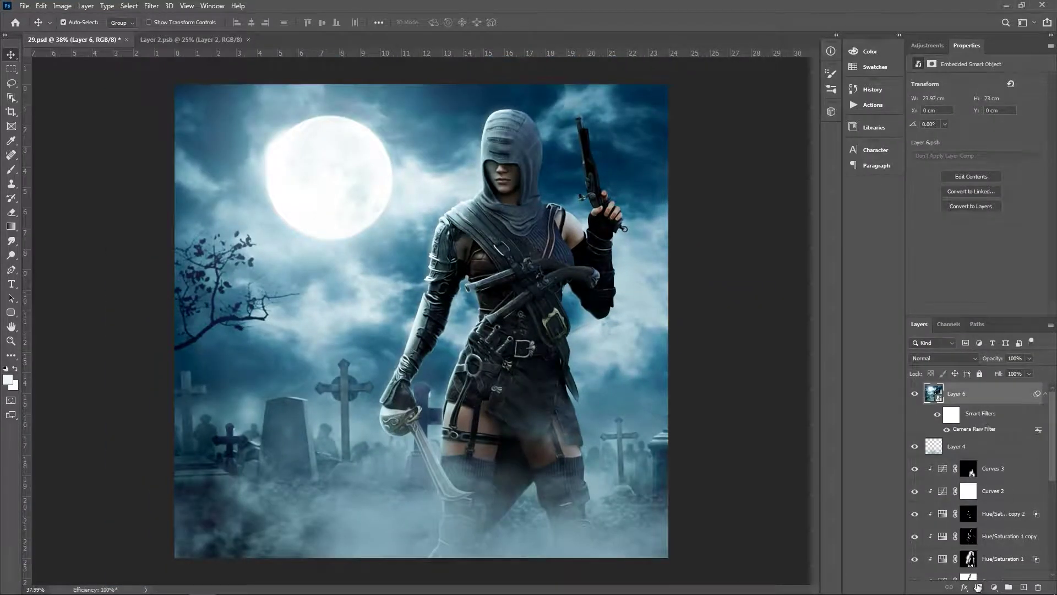
Add a white layer mask to Layer 6 and set up a very large brush
left_click(978, 587)
key("b")
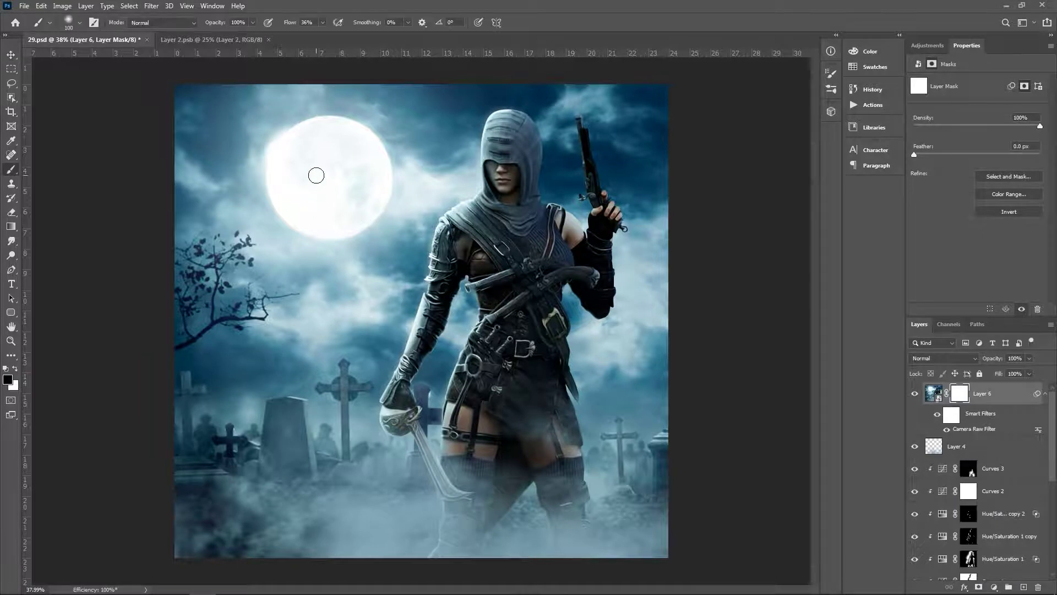
key("bracketright")
key("bracketright")
key("bracketright")
key("v")
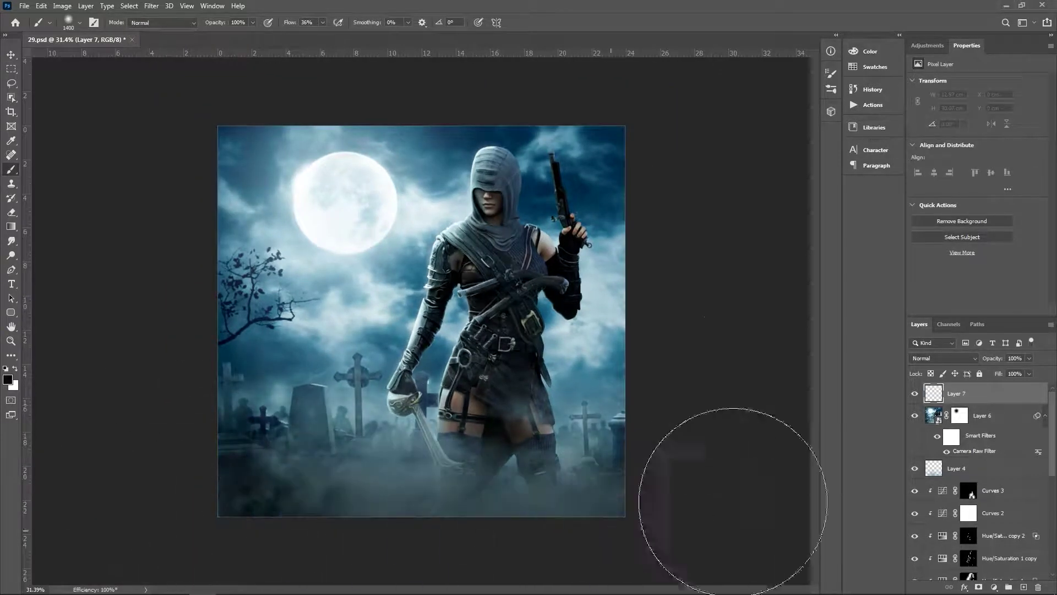
scroll(645, 396, "up", 1)
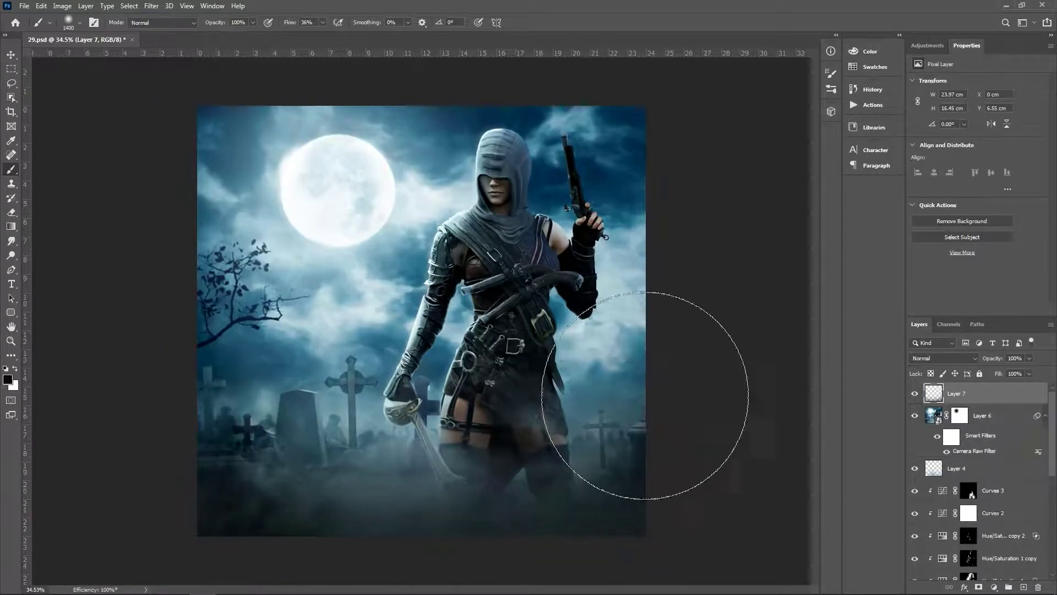